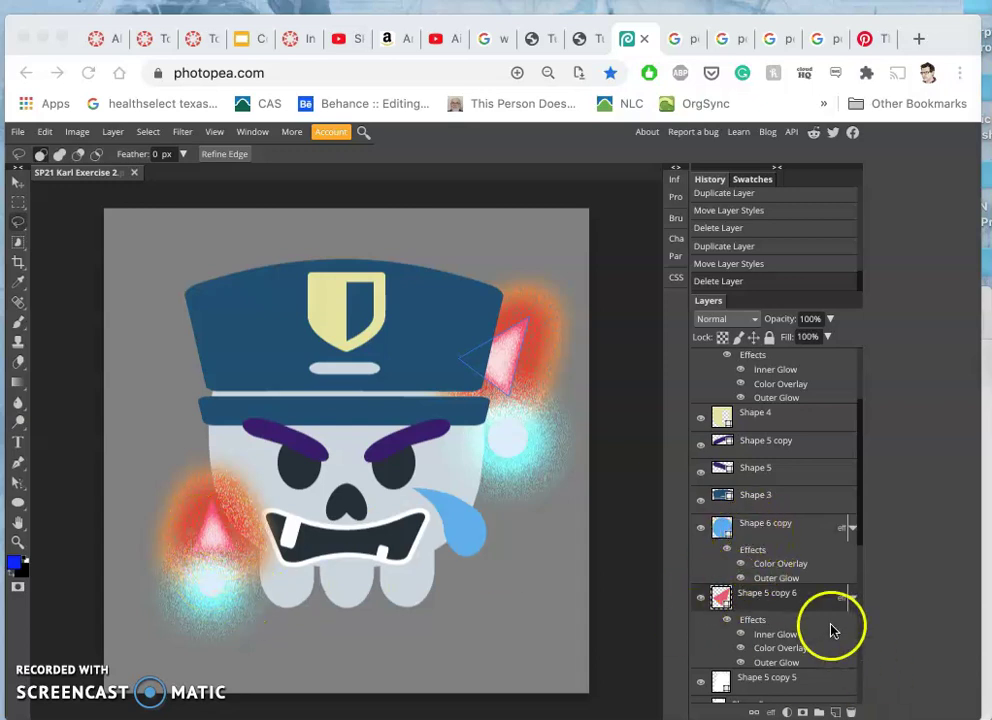
- Toggle the top-right red glow layer off and on to check its effect
double_click(779, 600)
left_click(700, 598)
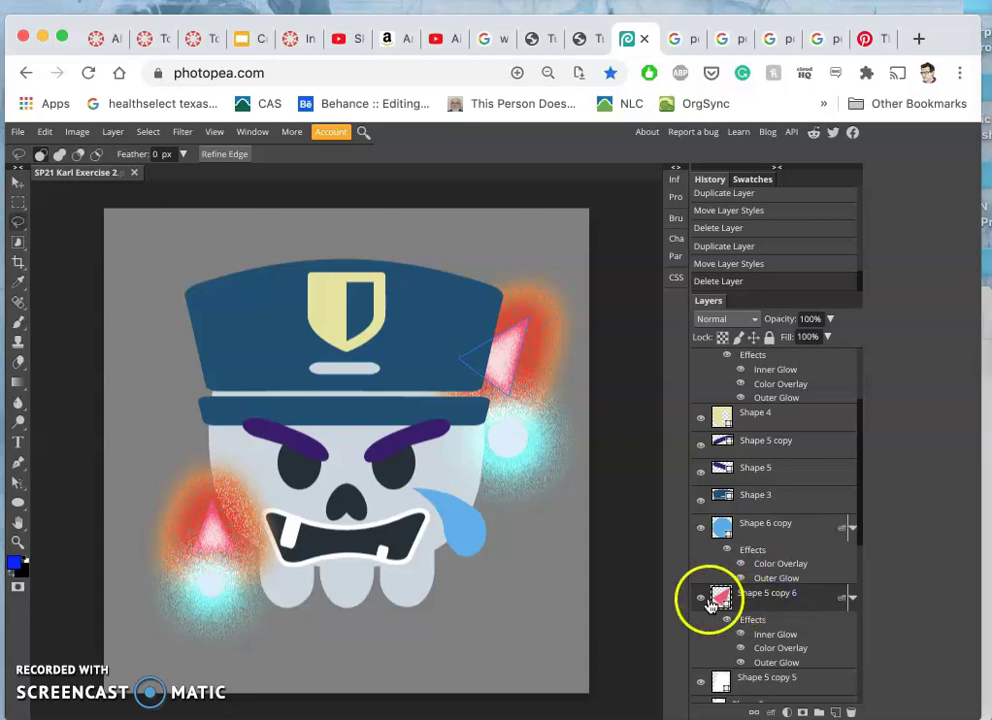
left_click(700, 597)
left_click(771, 600)
scroll(771, 600, "down", 5)
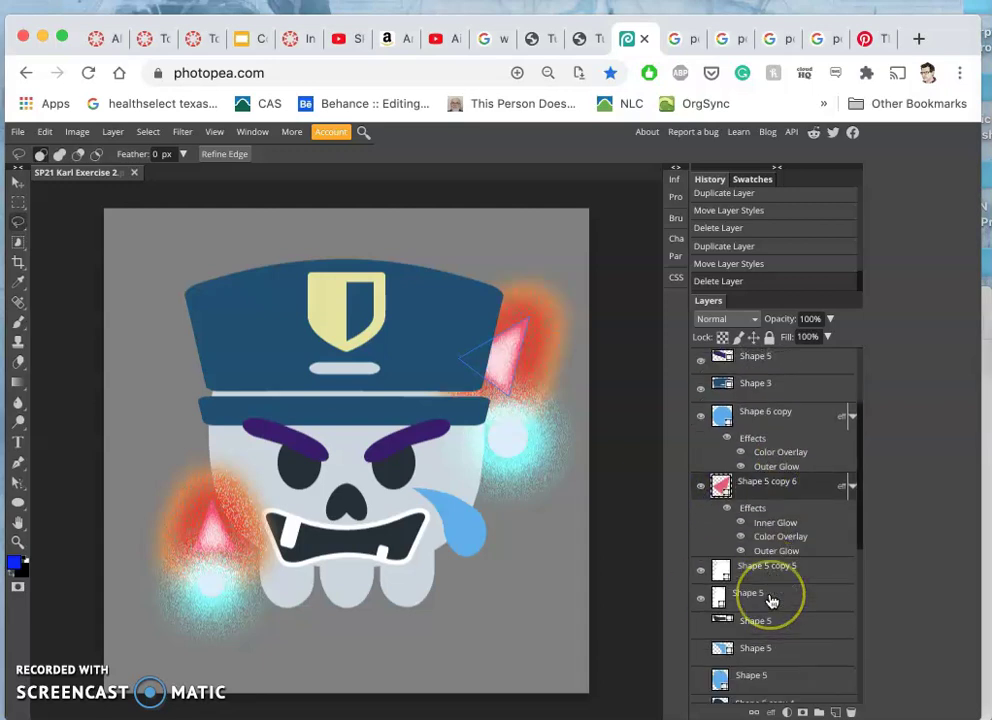
scroll(771, 600, "up", 5)
scroll(771, 600, "up", 3)
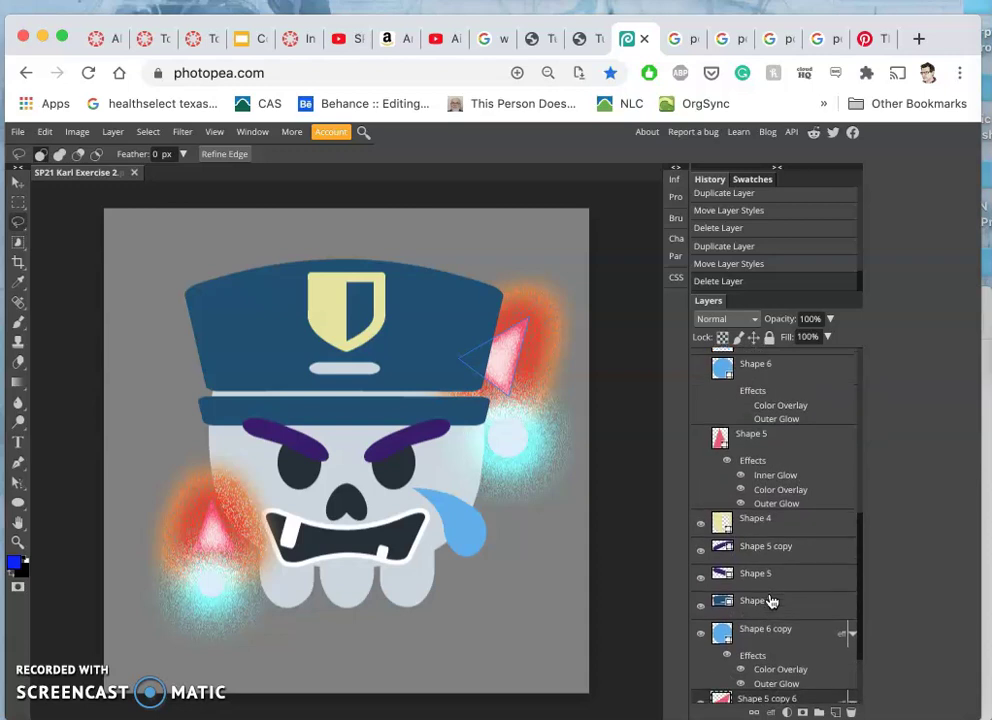
- Move Shape 5 down the layer stack until it sits just above Shape 1
left_click(762, 447)
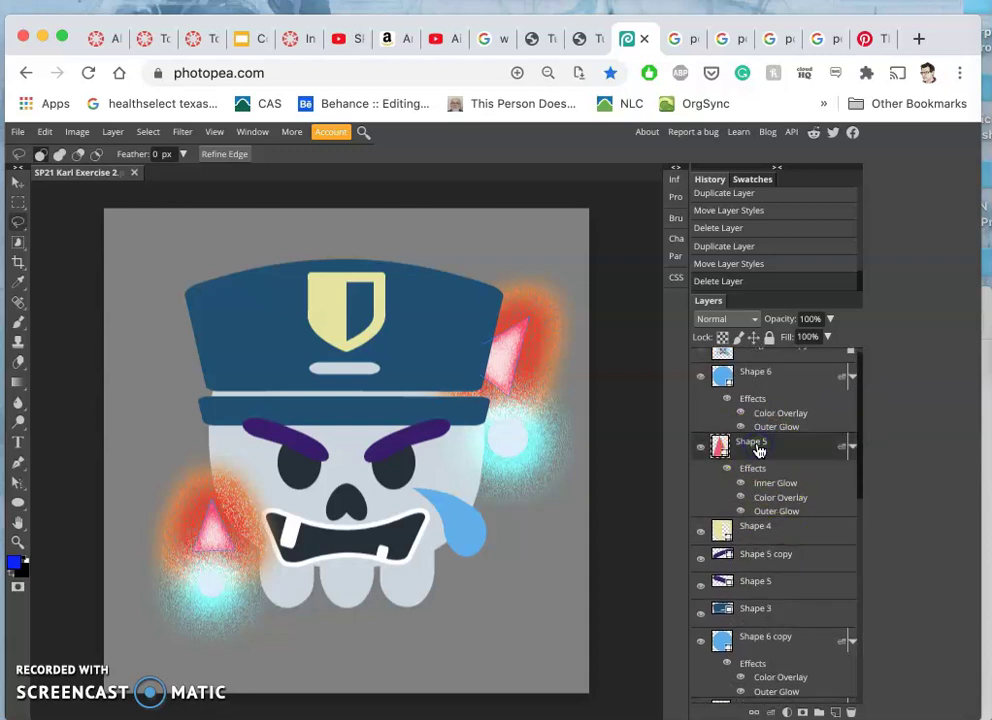
key("ctrl+bracketleft")
key("ctrl+bracketleft")
key("ctrl+bracketleft")
key("ctrl+bracketleft")
key("ctrl+bracketleft")
key("ctrl+bracketleft")
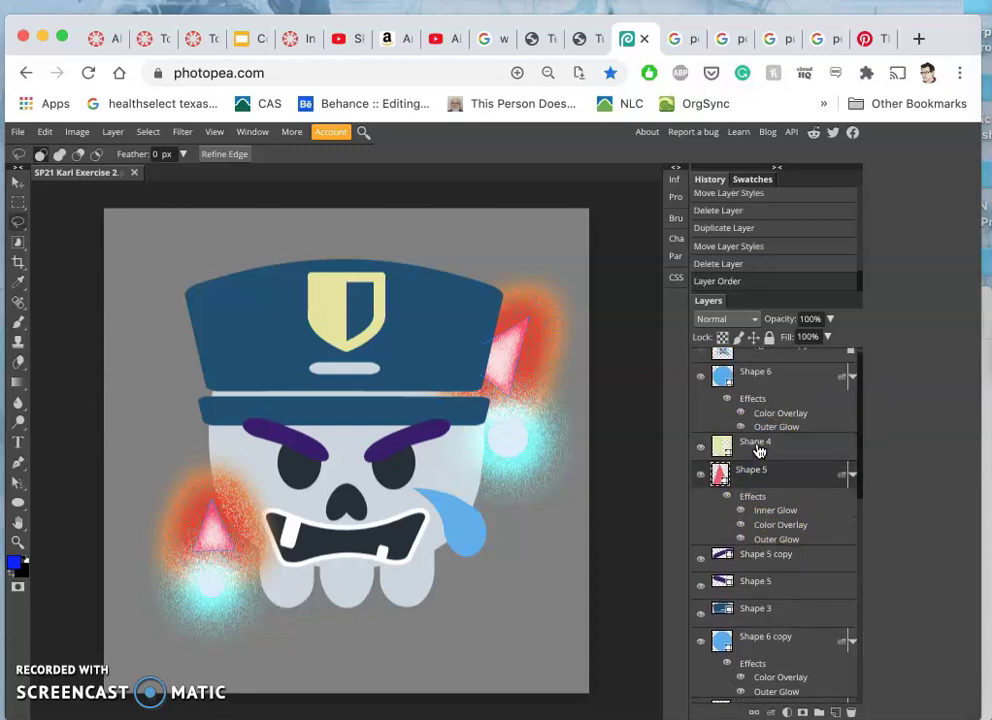
key("ctrl+bracketleft")
key("ctrl+bracketleft")
key("ctrl+bracketleft")
key("ctrl+bracketleft")
key("ctrl+bracketleft")
key("ctrl+bracketleft")
key("ctrl+bracketleft")
key("ctrl+bracketleft")
key("ctrl+bracketleft")
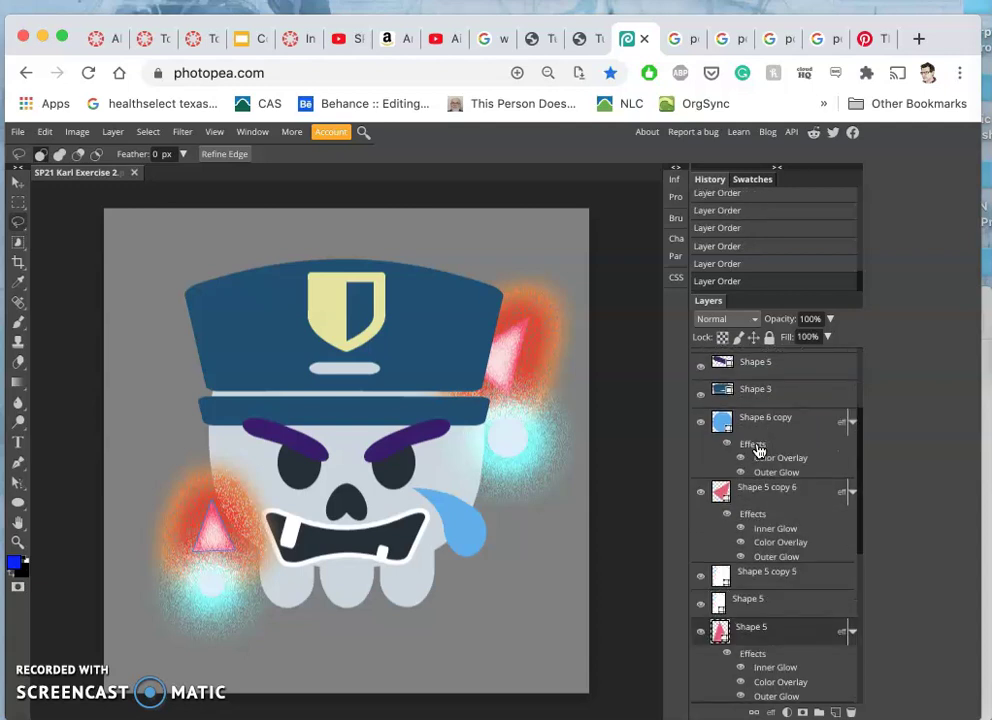
key("ctrl+bracketleft")
key("ctrl+bracketleft")
key("ctrl+bracketleft")
key("ctrl+bracketleft")
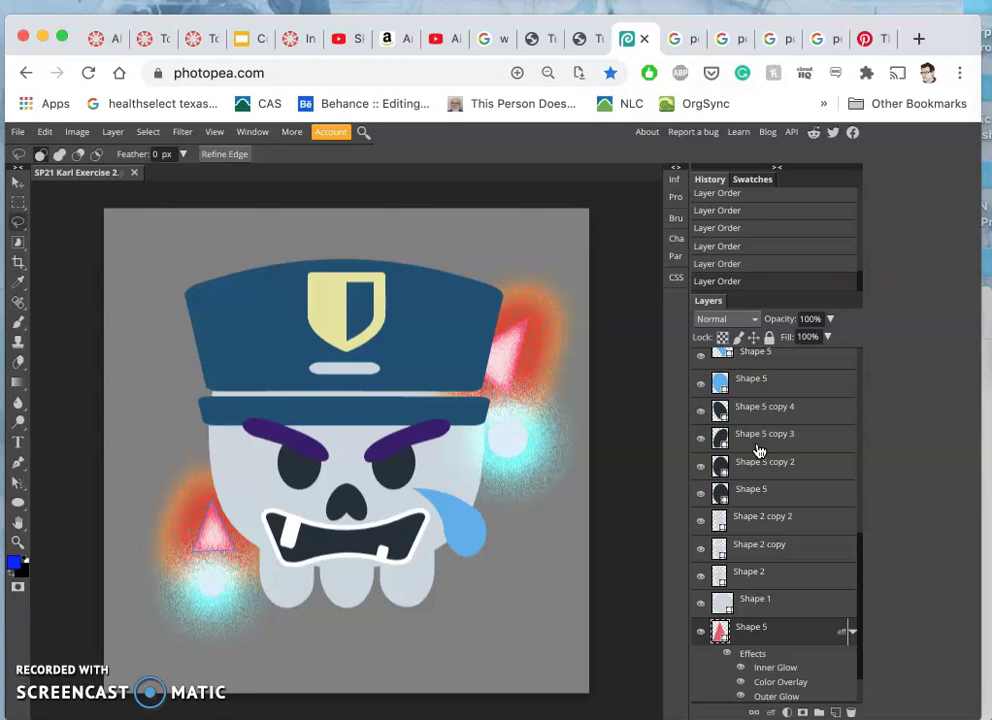
key("ctrl+bracketleft")
key("ctrl+bracketleft")
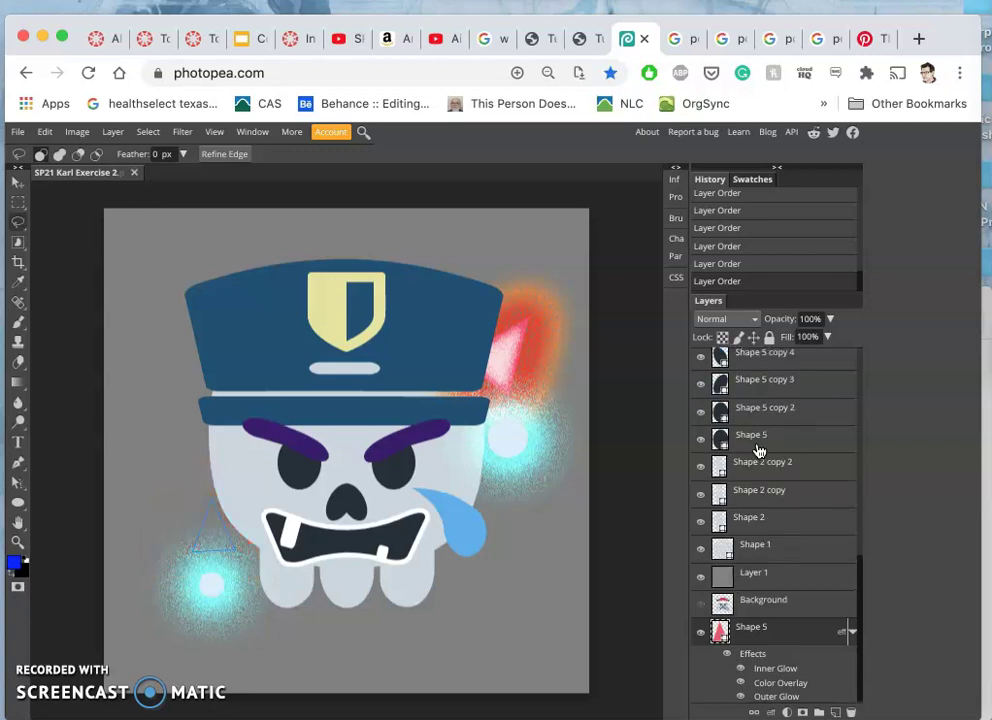
key("ctrl+bracketright")
key("ctrl+bracketright")
key("ctrl+bracketright")
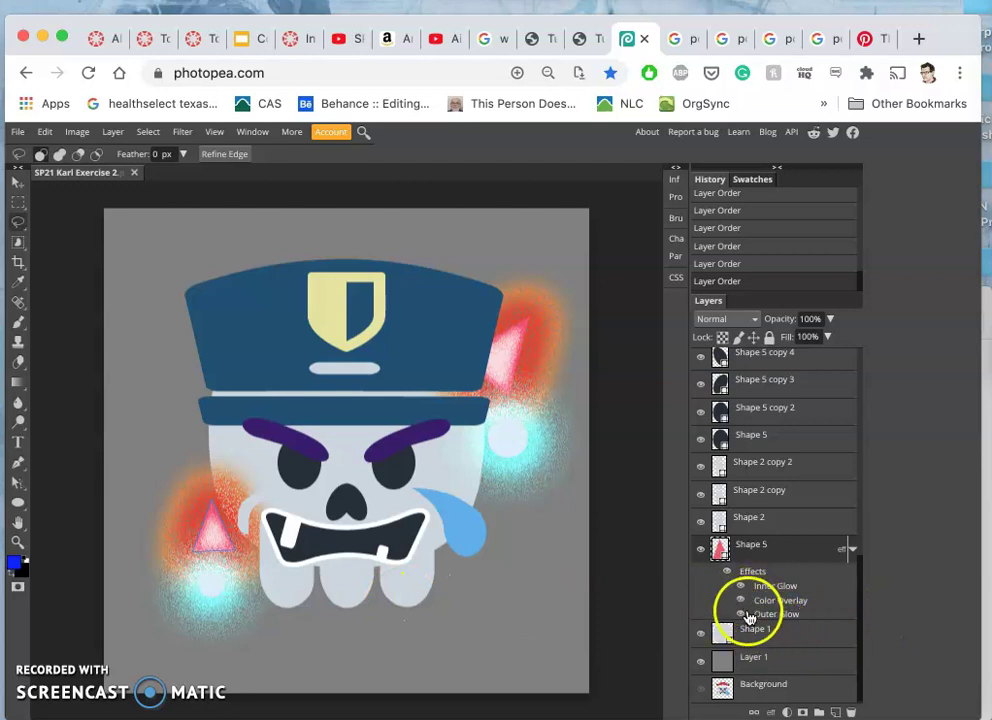
- Duplicate Shape 1, place the copy above Shape 5, and set its opacity to 65%
left_click(770, 636)
left_click(765, 638)
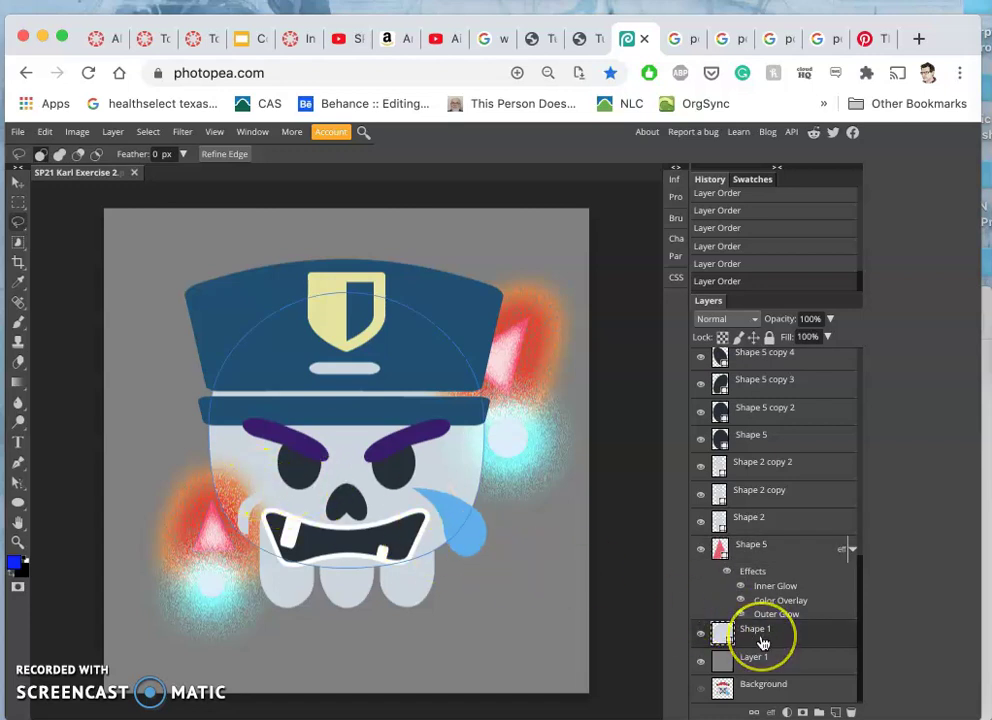
key("ctrl+j")
left_click_drag(728, 634, 757, 541)
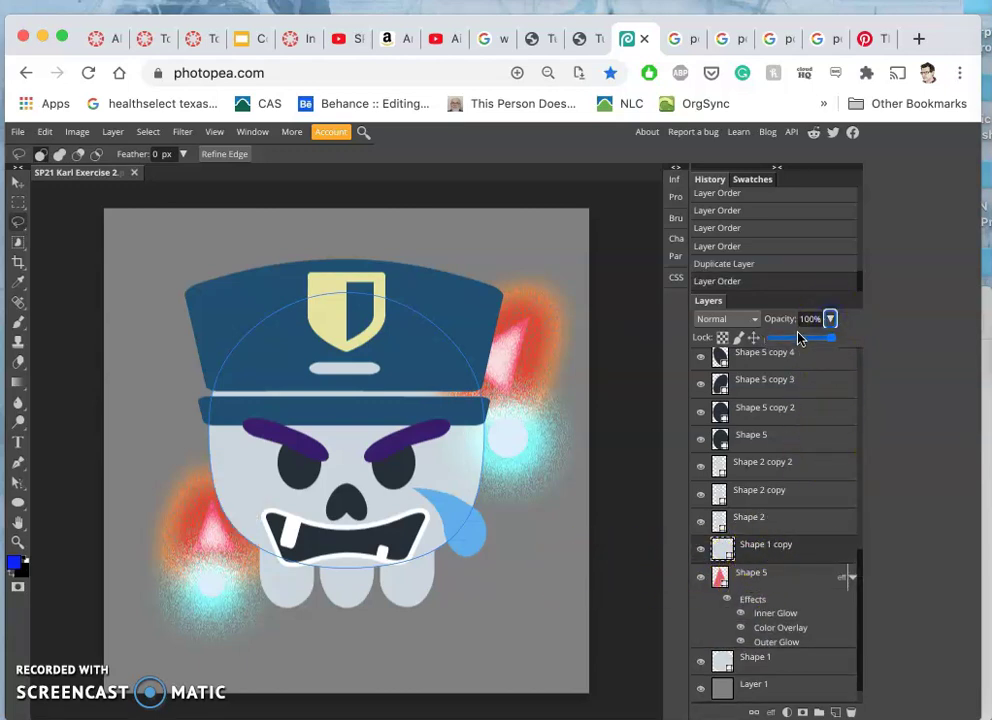
left_click(800, 338)
left_click_drag(800, 338, 781, 341)
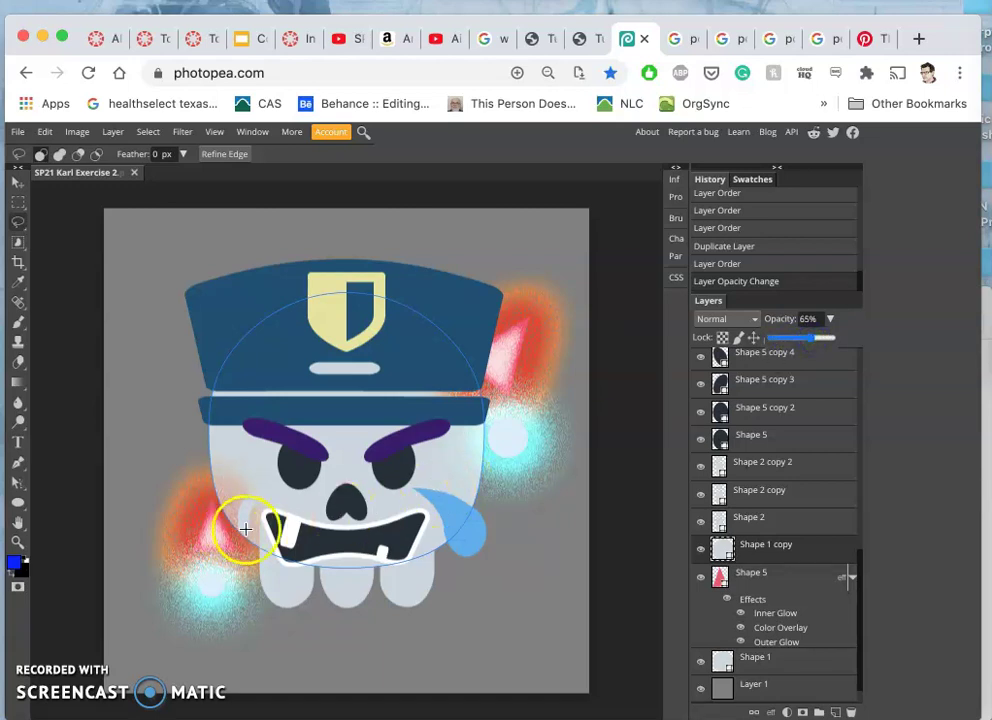
left_click(505, 598)
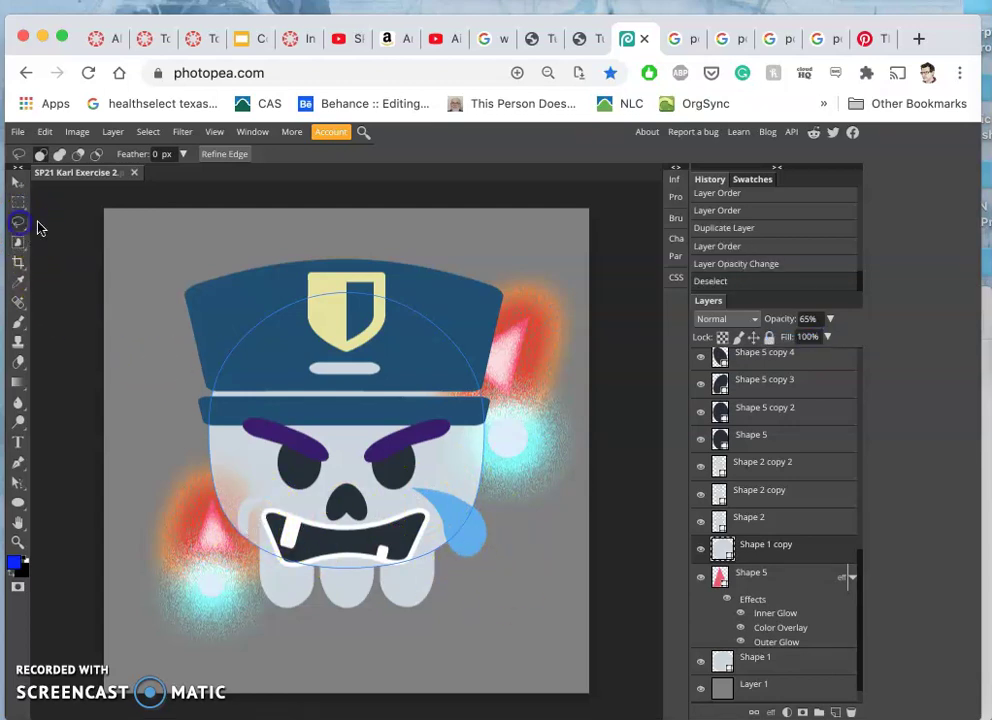
left_click(96, 206)
left_click(779, 525)
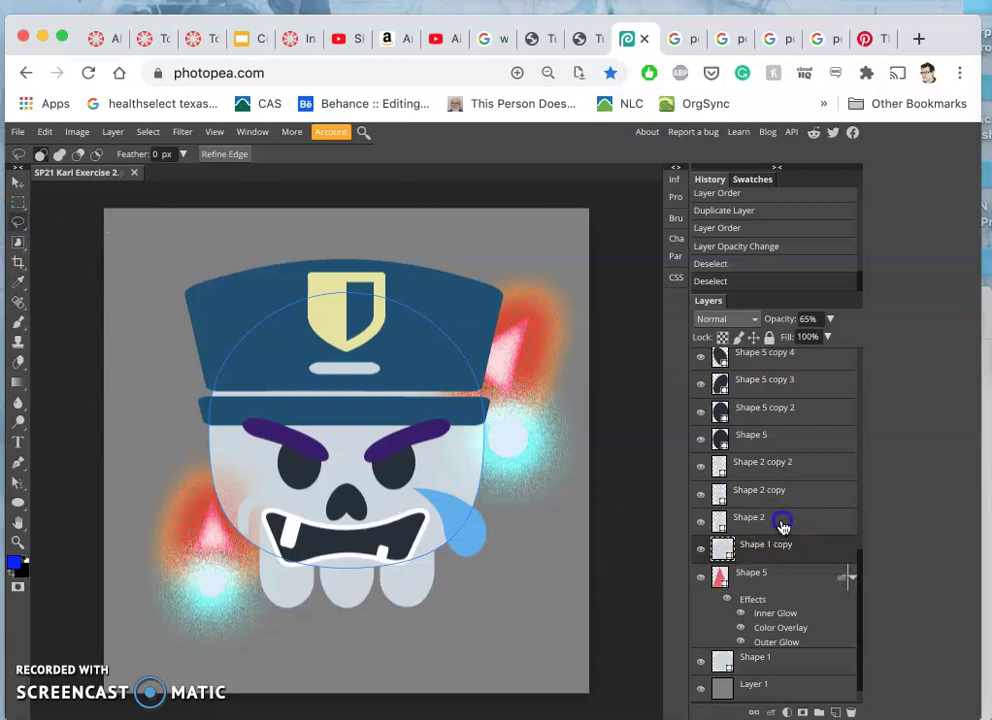
left_click(782, 445)
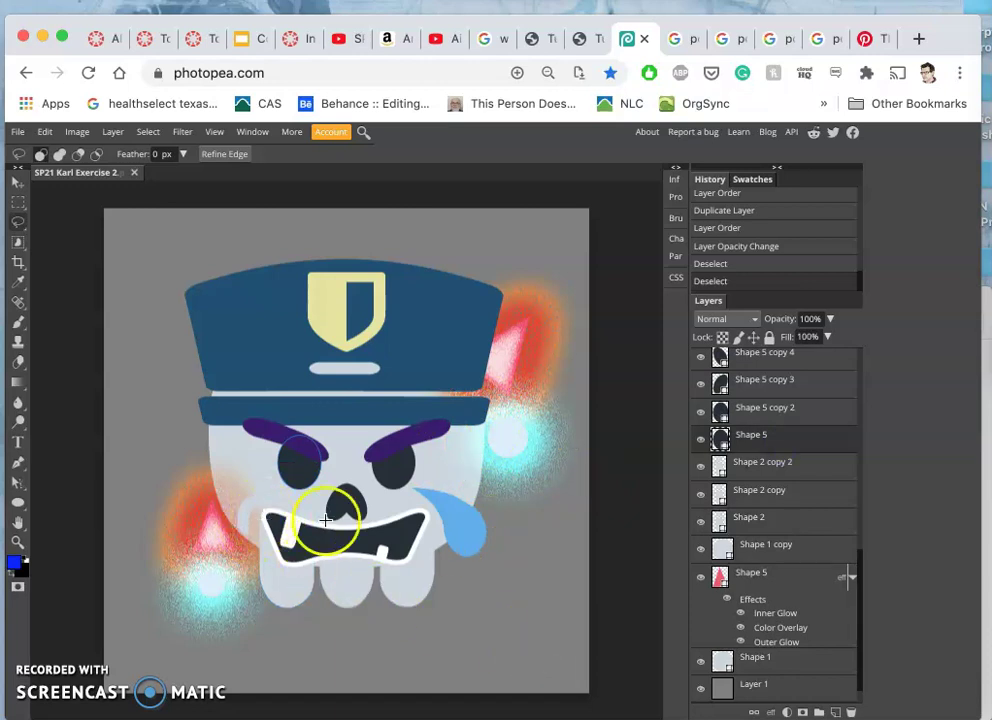
left_click_drag(480, 510, 457, 523)
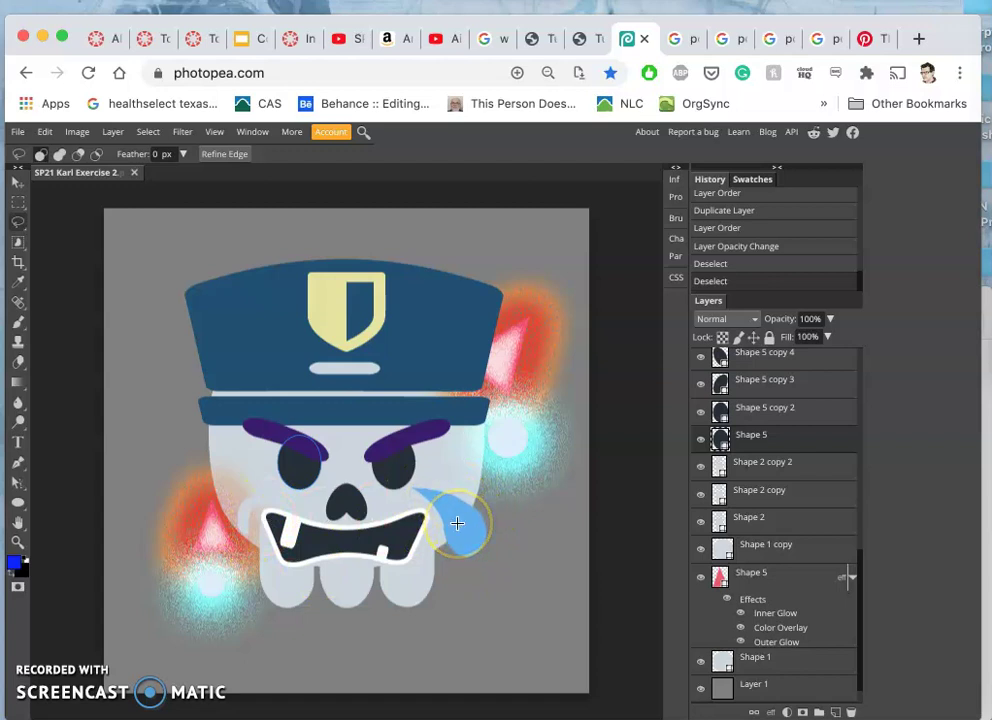
- Tag the Shape 1 copy layer with a red colour label
right_click(704, 547)
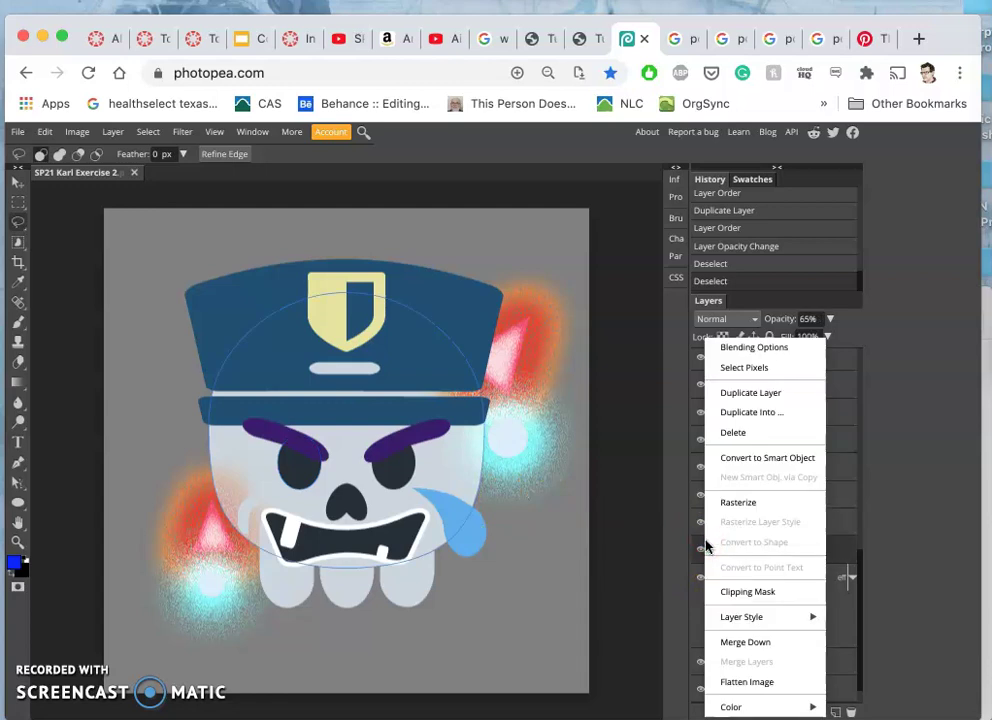
left_click(746, 682)
mouse_move(775, 706)
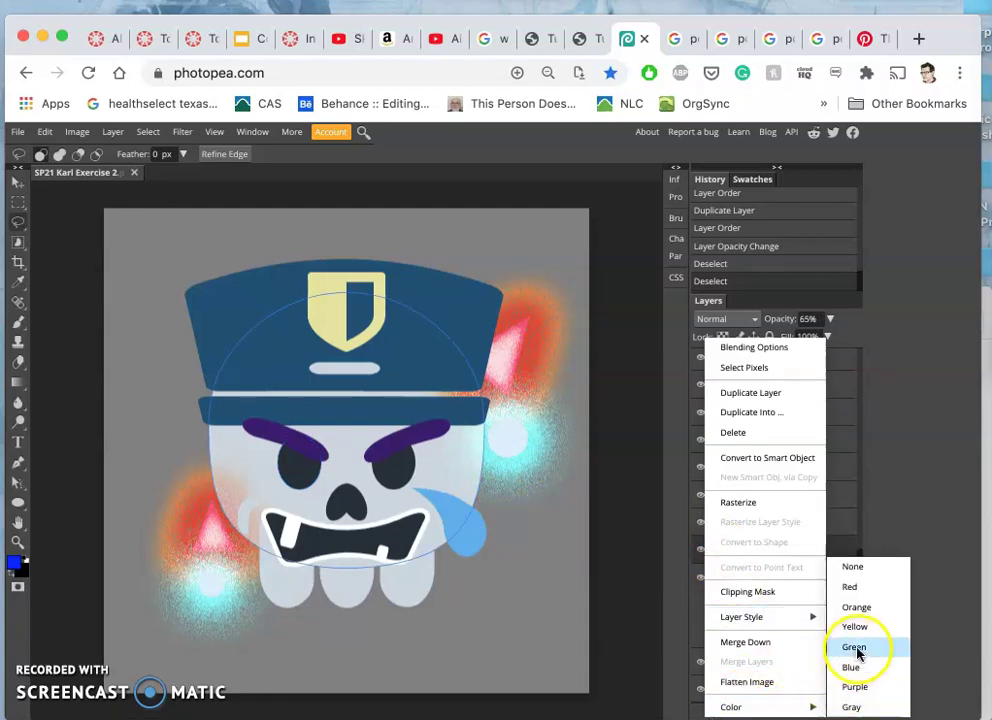
left_click(850, 587)
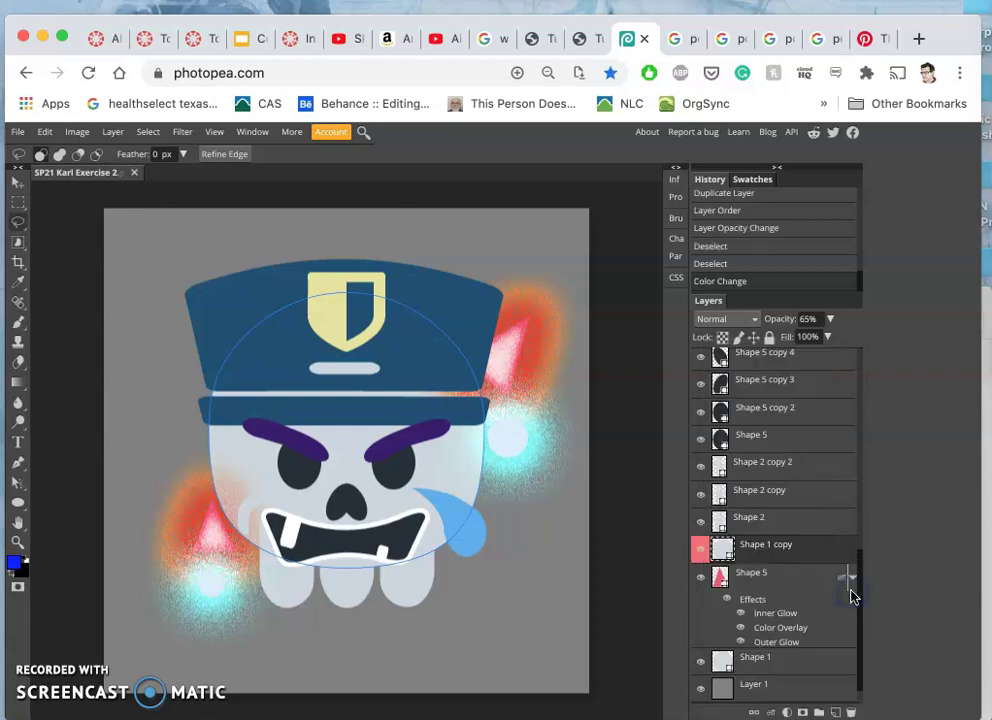
- Check the Shape 1 copy label without changes, and toggle the layer's visibility off and on
right_click(708, 568)
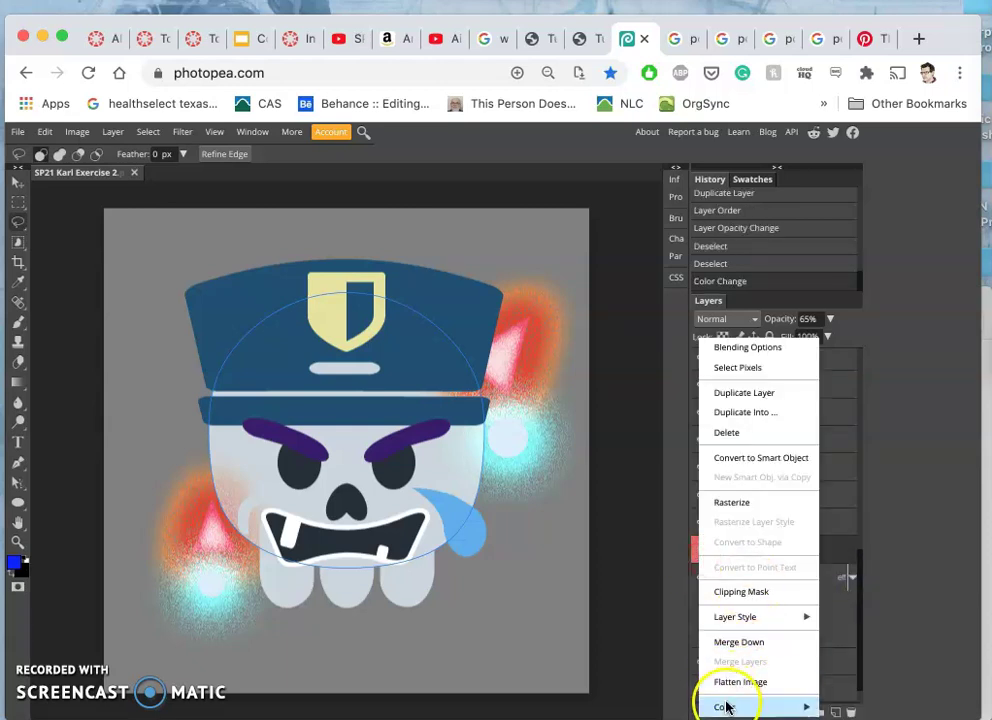
mouse_move(786, 708)
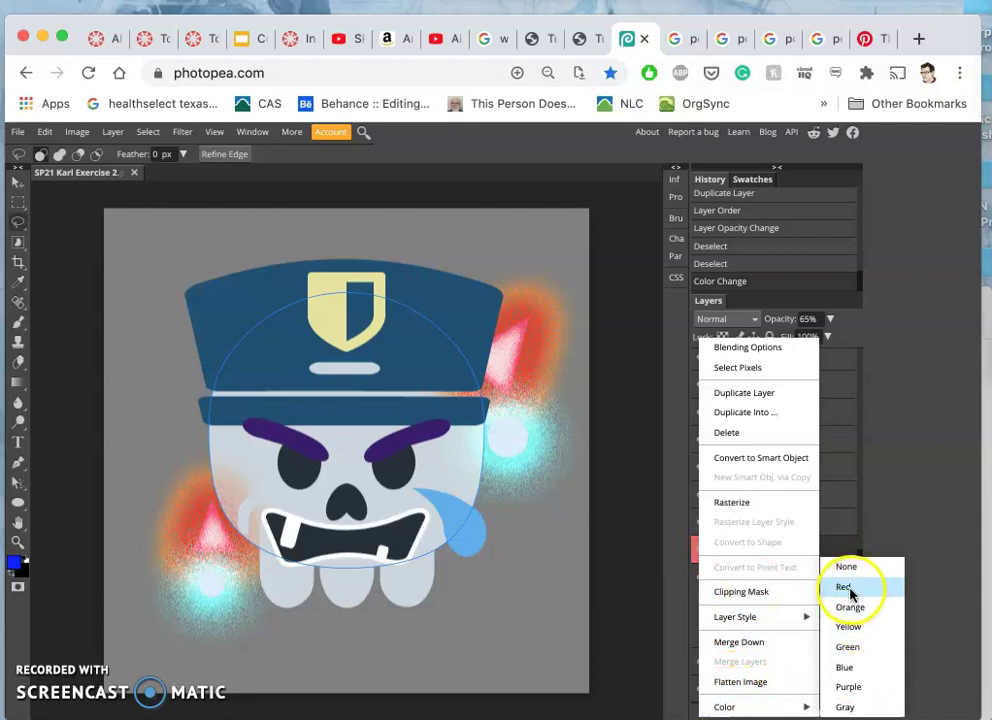
left_click(672, 572)
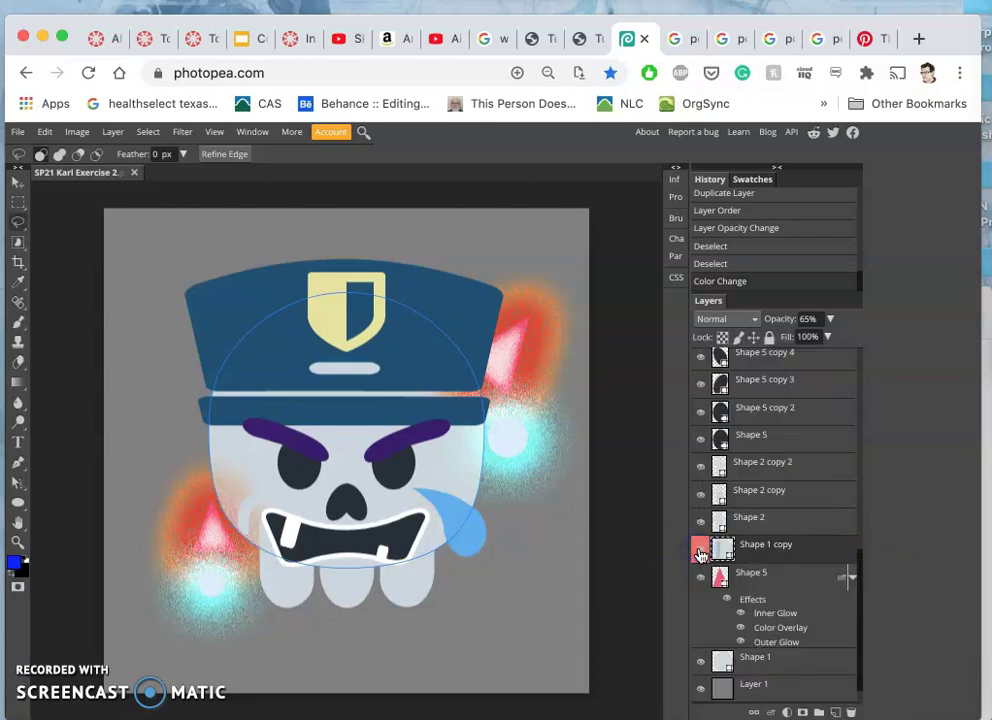
left_click(701, 553)
left_click(701, 553)
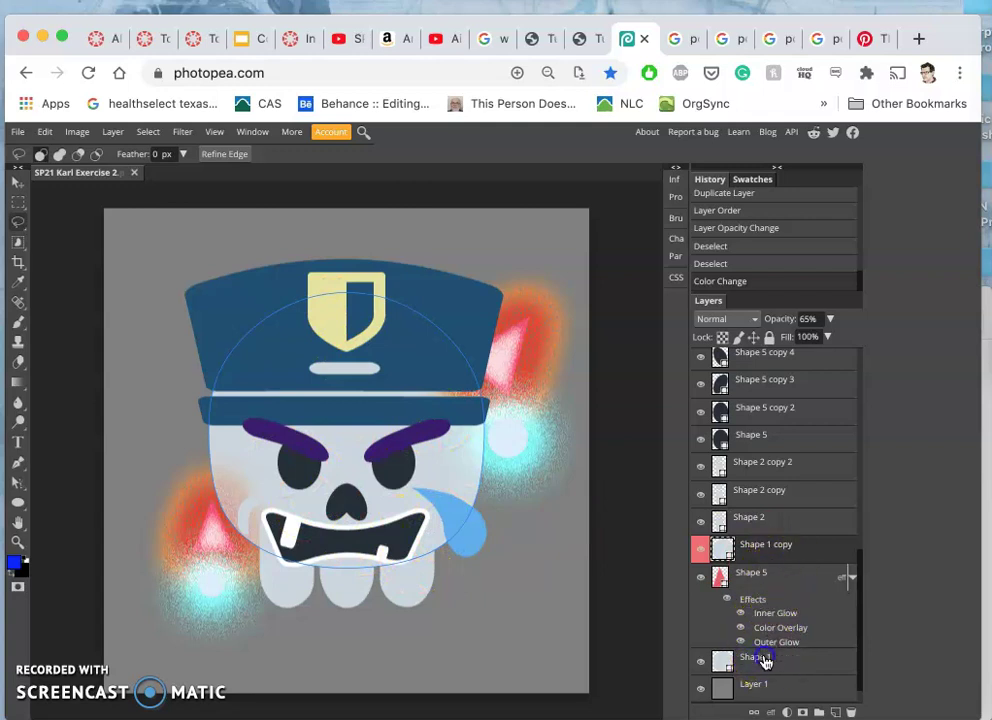
- Give Shape 1 an inner shadow: 75% opacity, 31 px distance, 5 px size, 75% noise, global angle
left_click(801, 662)
double_click(801, 662)
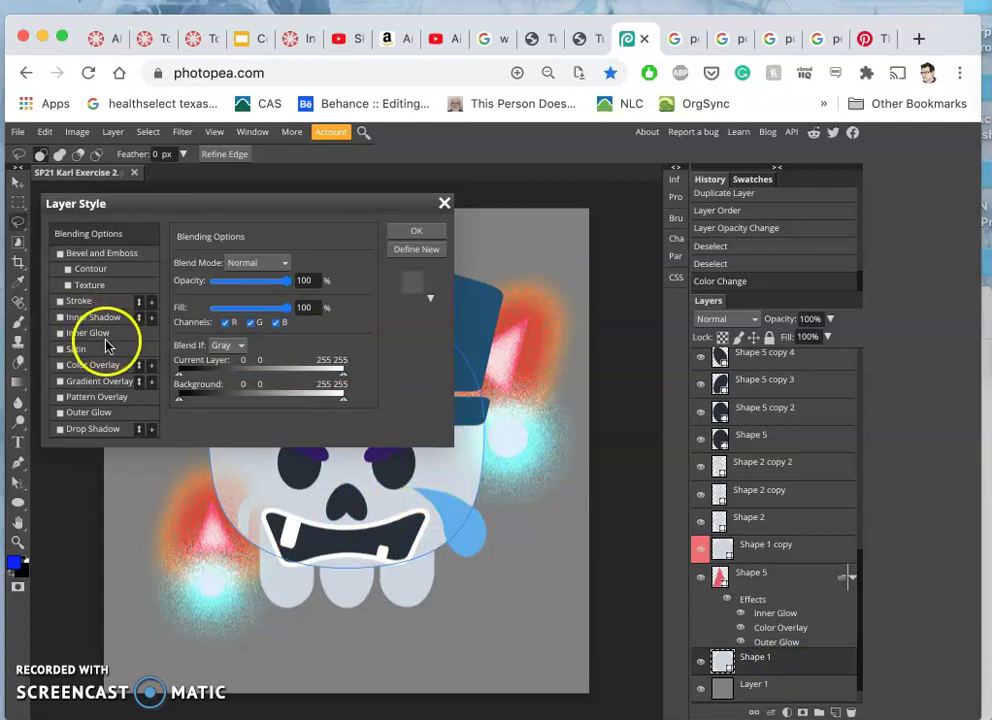
left_click(60, 318)
left_click(78, 318)
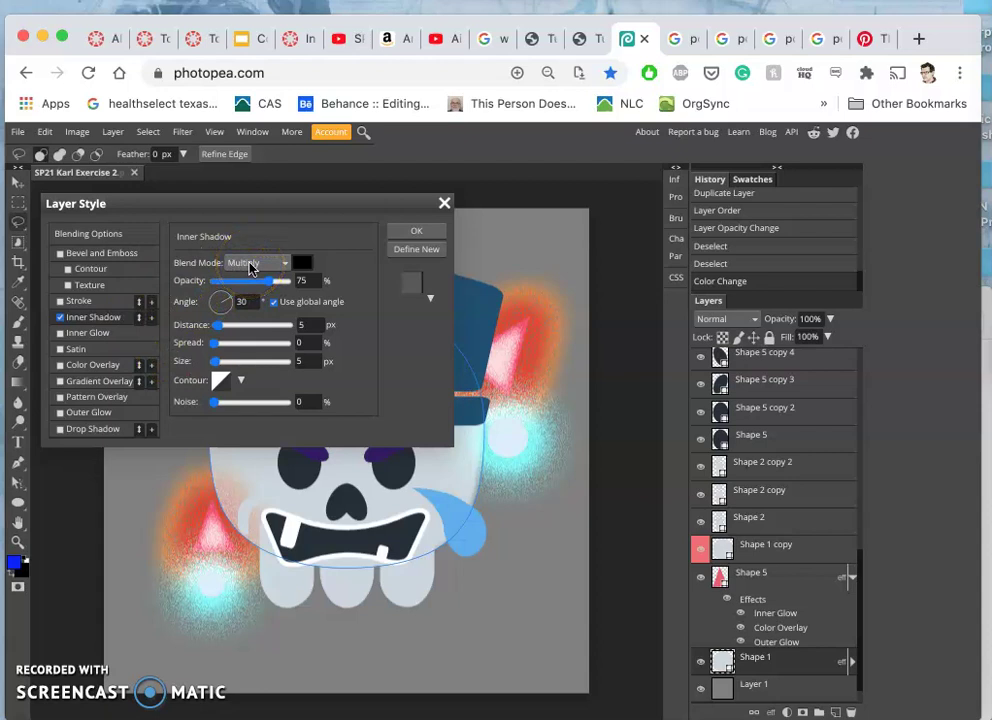
left_click_drag(264, 276, 266, 286)
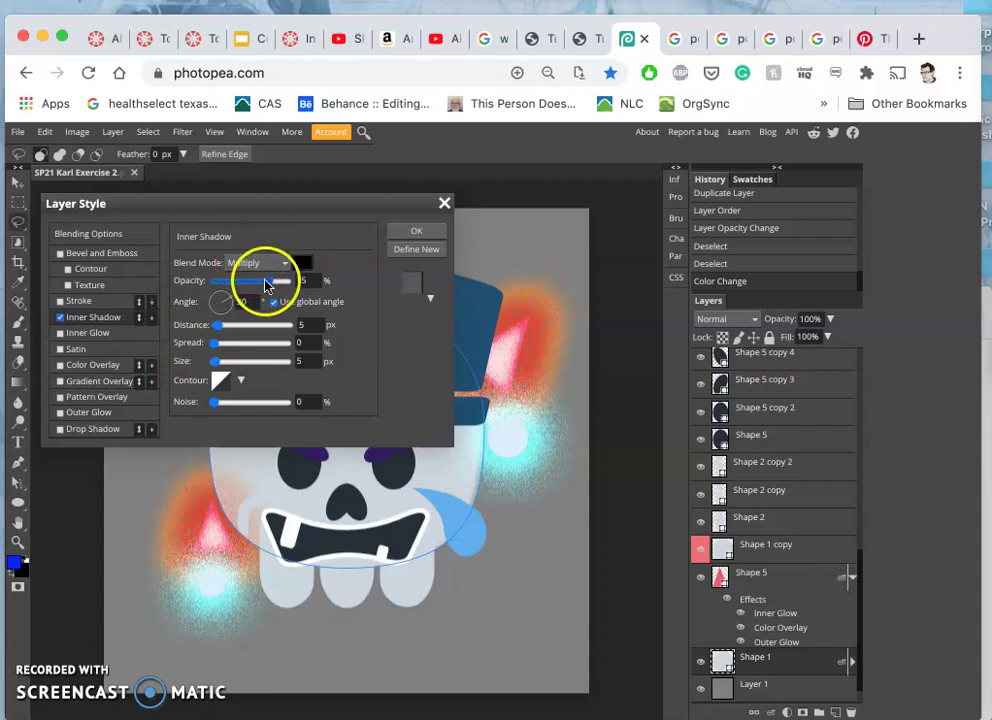
mouse_move(219, 326)
left_mouse_down()
mouse_move(229, 333)
mouse_move(212, 330)
left_mouse_up()
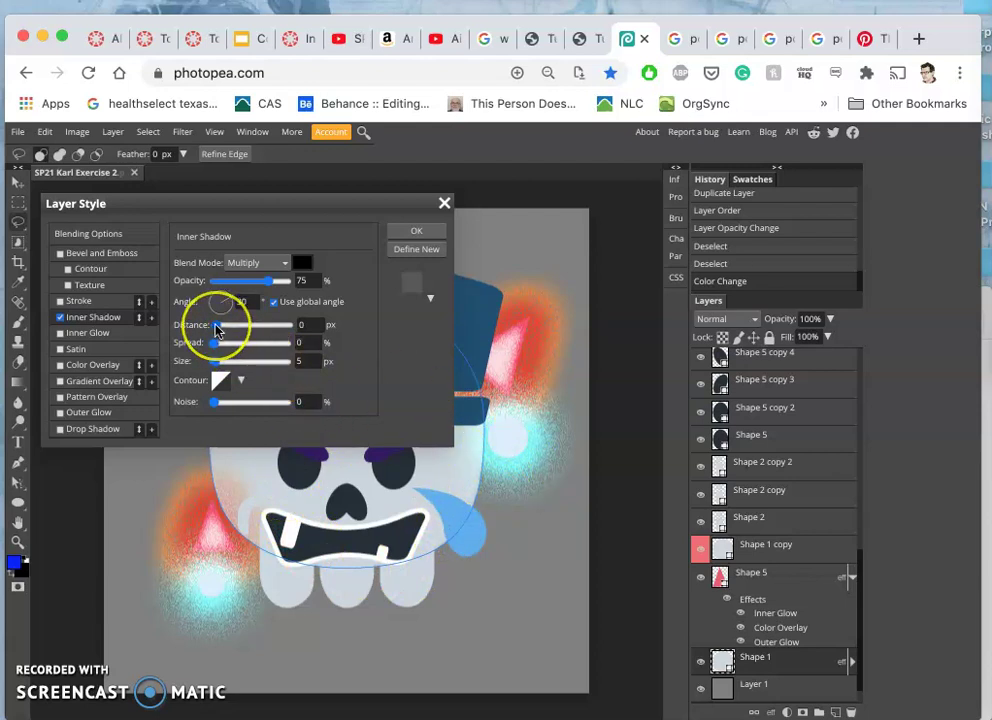
left_click_drag(217, 326, 213, 293)
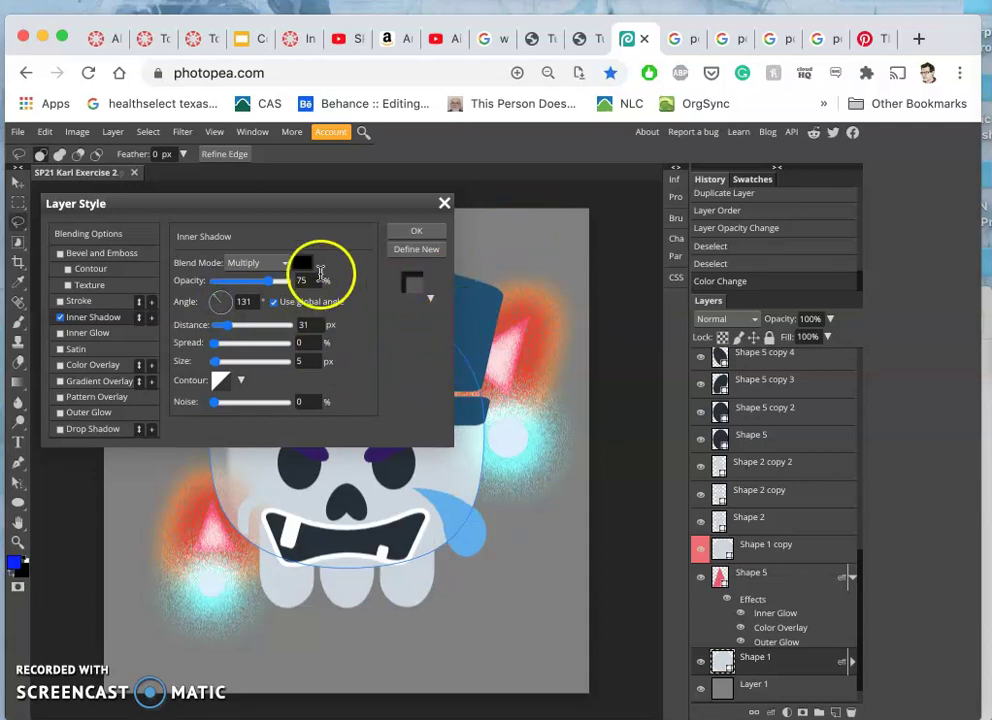
left_click_drag(323, 206, 630, 213)
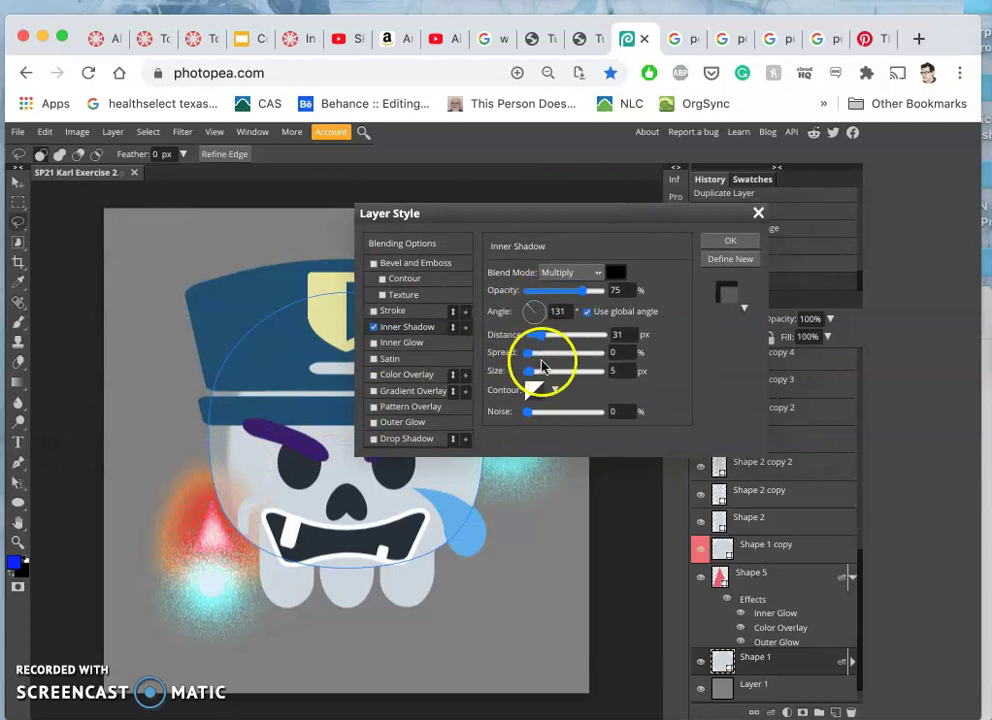
left_click_drag(560, 415, 577, 415)
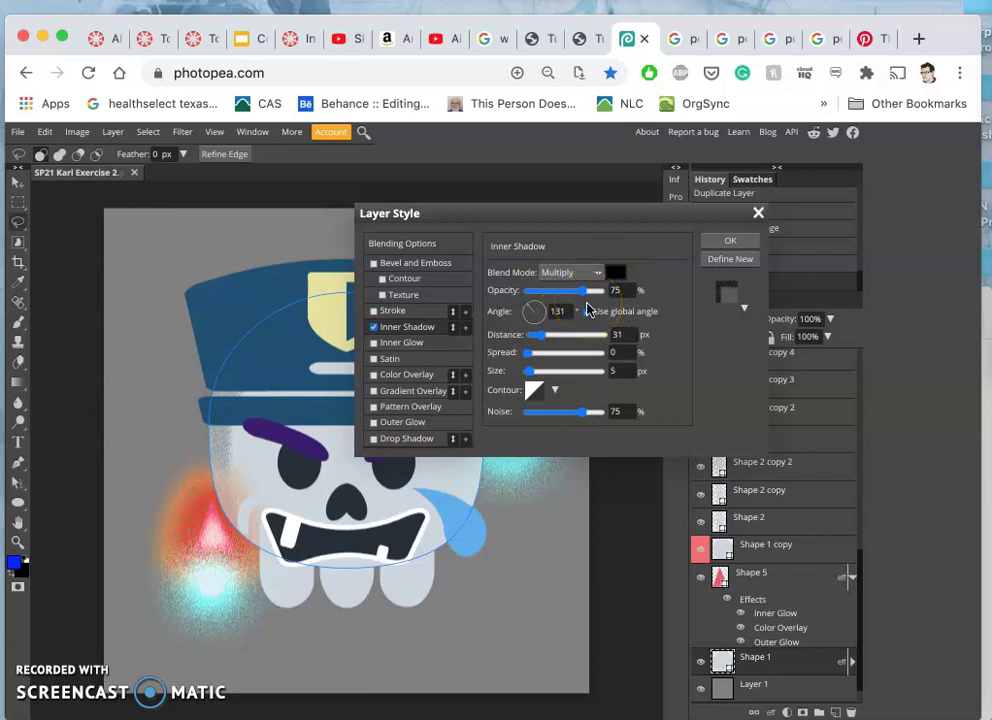
left_click(587, 311)
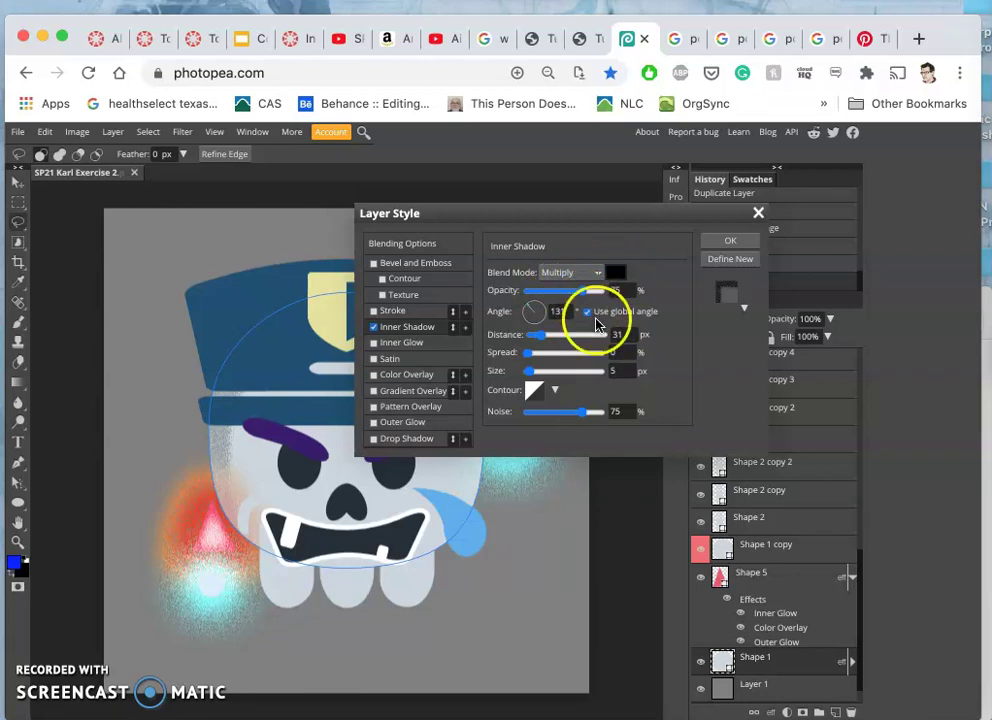
left_click(726, 236)
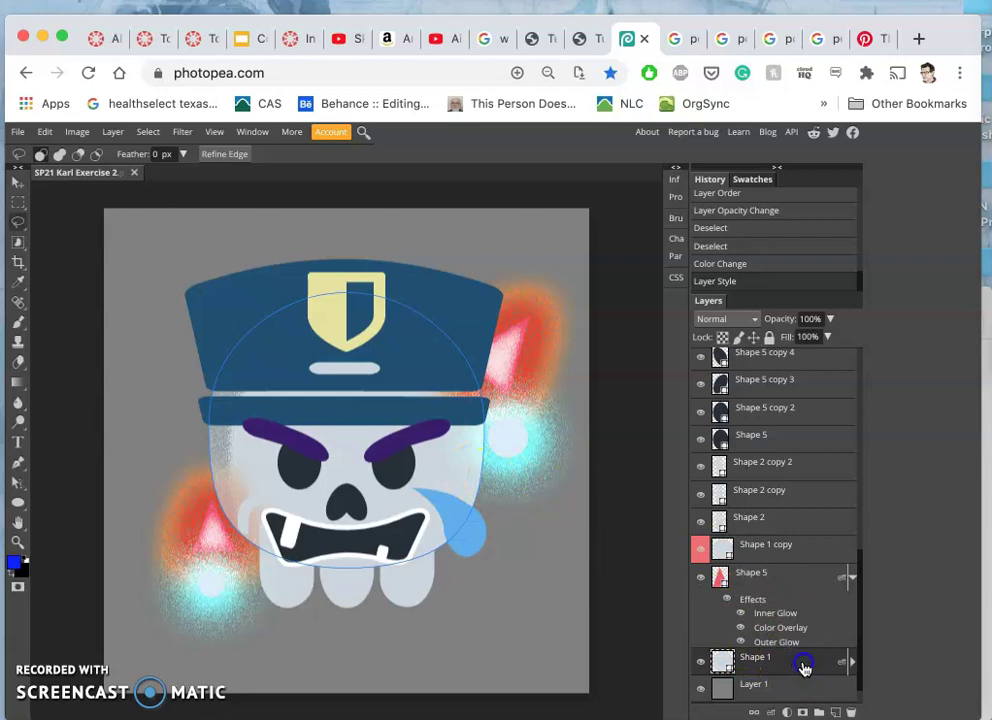
- Enable a red Inner Glow on Shape 1 with noise at 48%
double_click(803, 662)
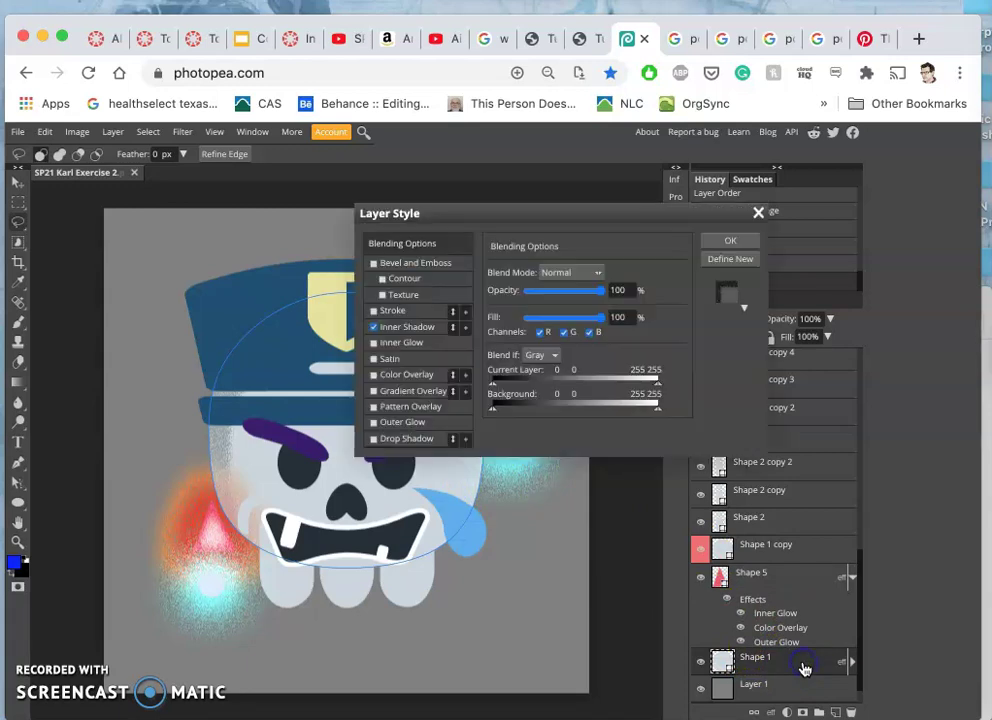
left_click(390, 345)
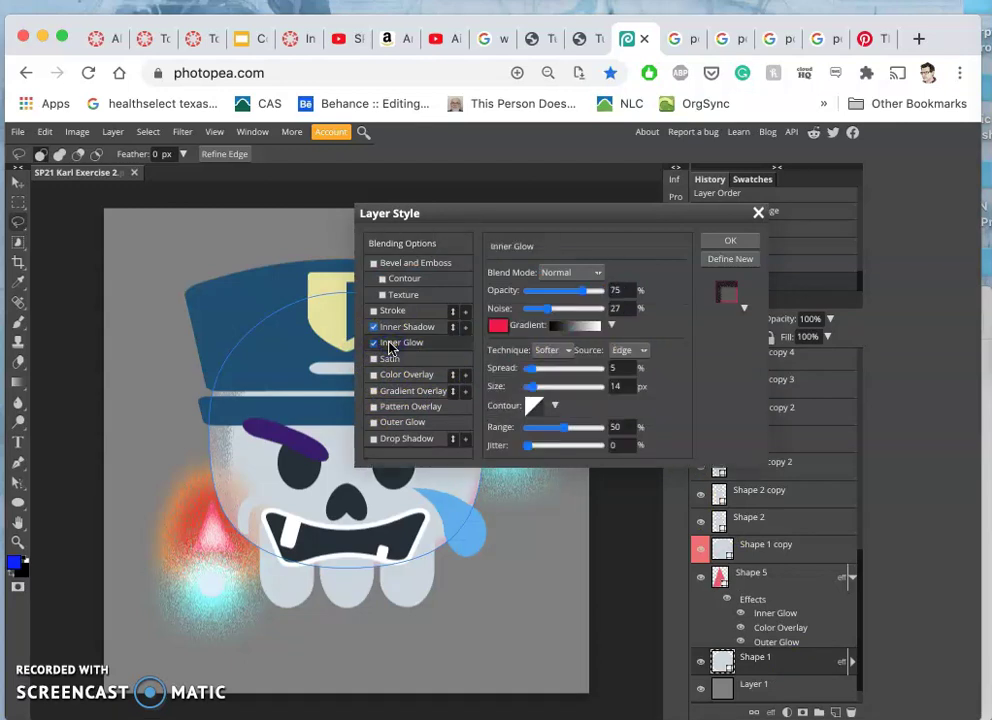
left_click_drag(525, 213, 676, 180)
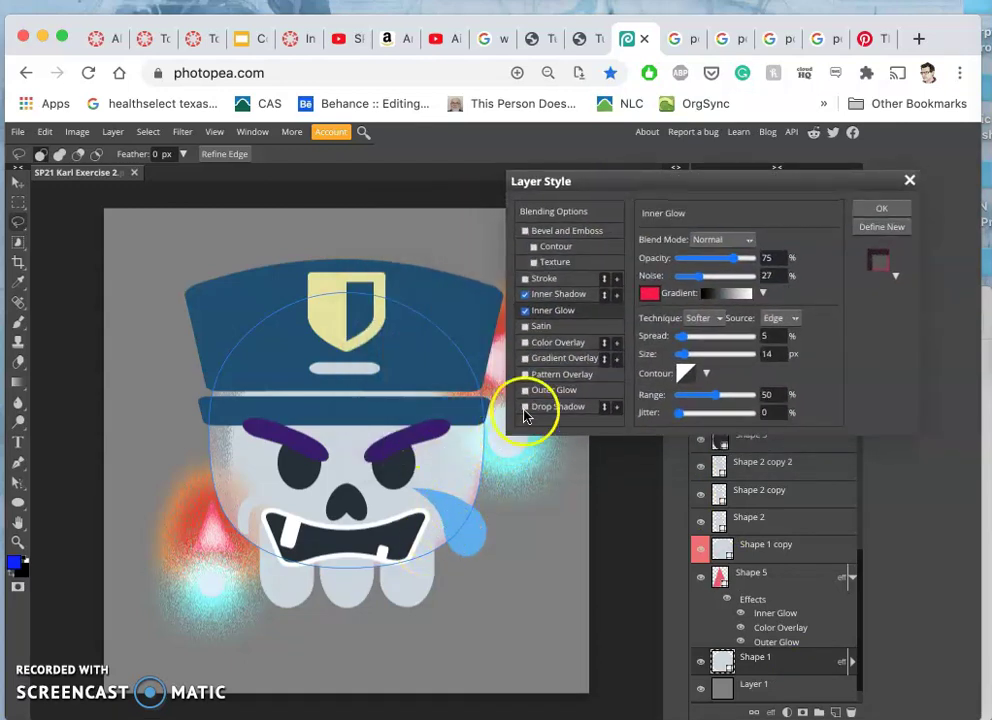
left_click(590, 315)
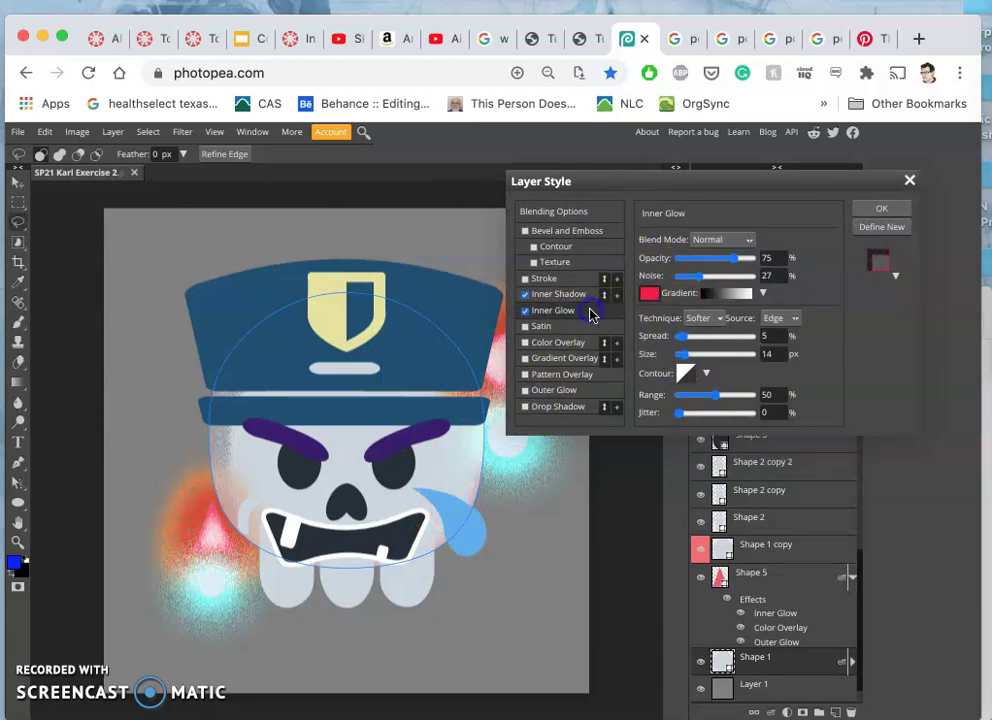
left_click(702, 280)
left_click(714, 279)
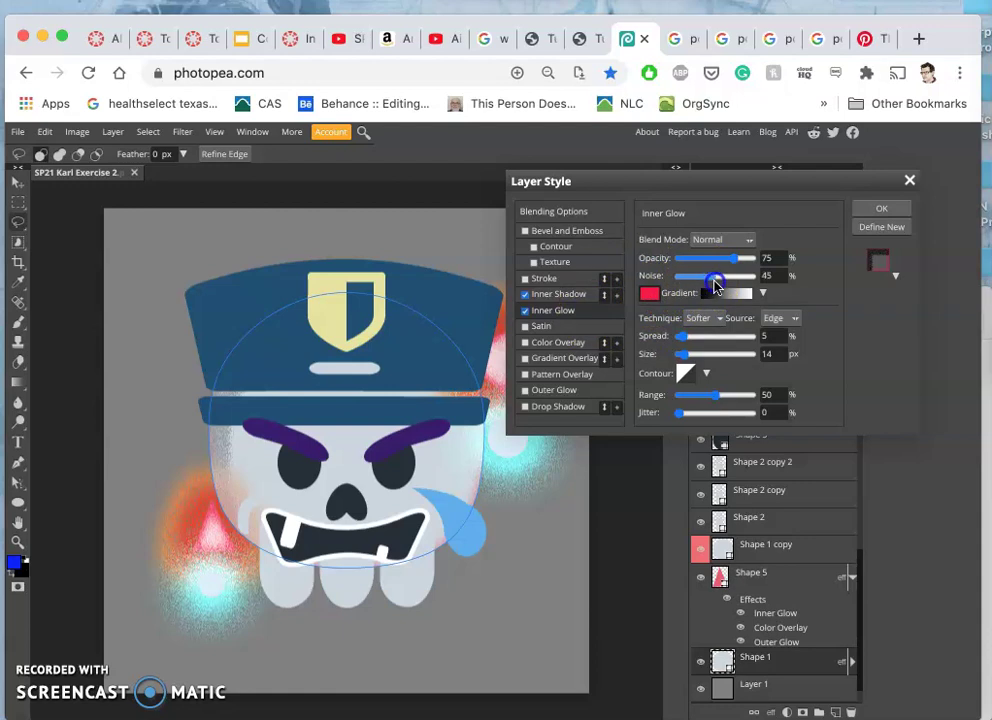
left_click_drag(714, 287, 711, 286)
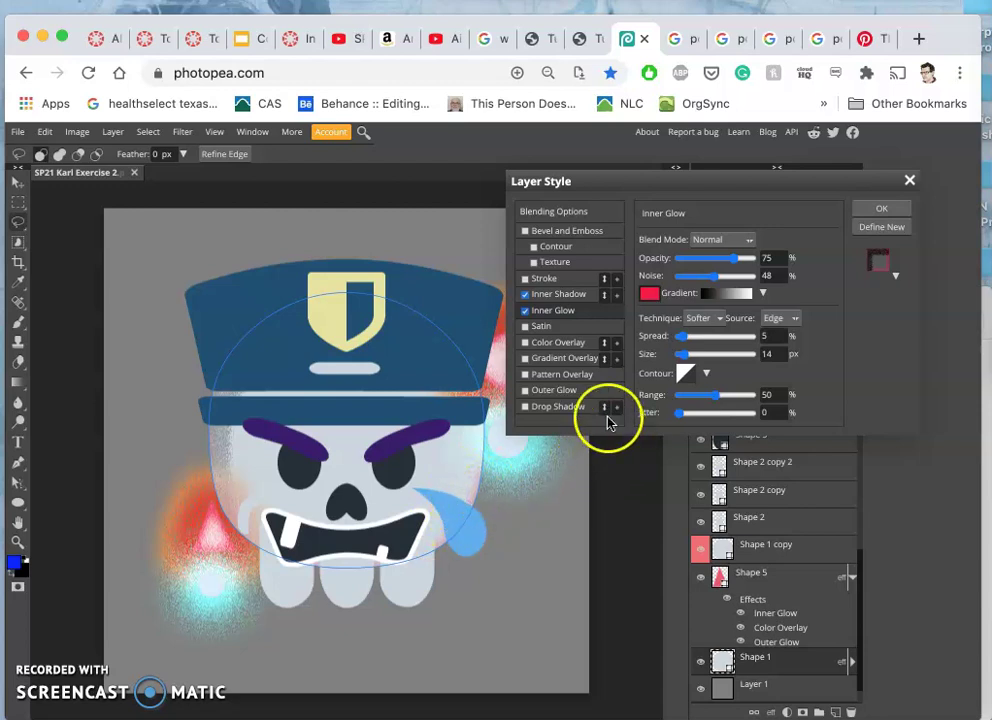
left_click(875, 209)
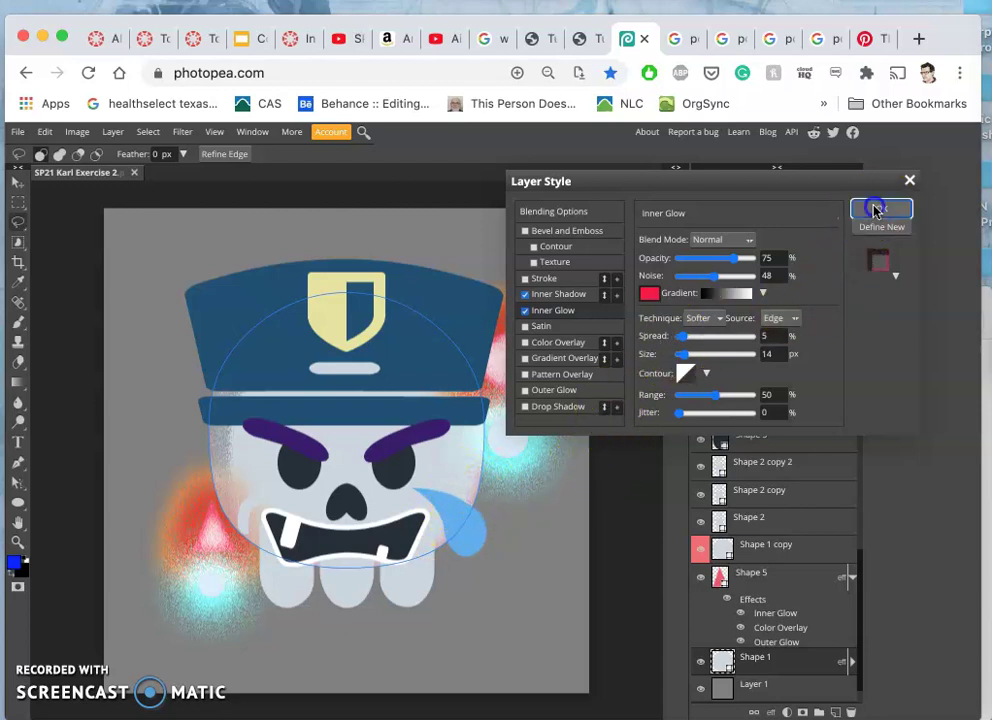
- Expand Shape 1's effects list in the Layers panel
left_click(851, 662)
scroll(790, 600, "down", 2)
left_click(728, 614)
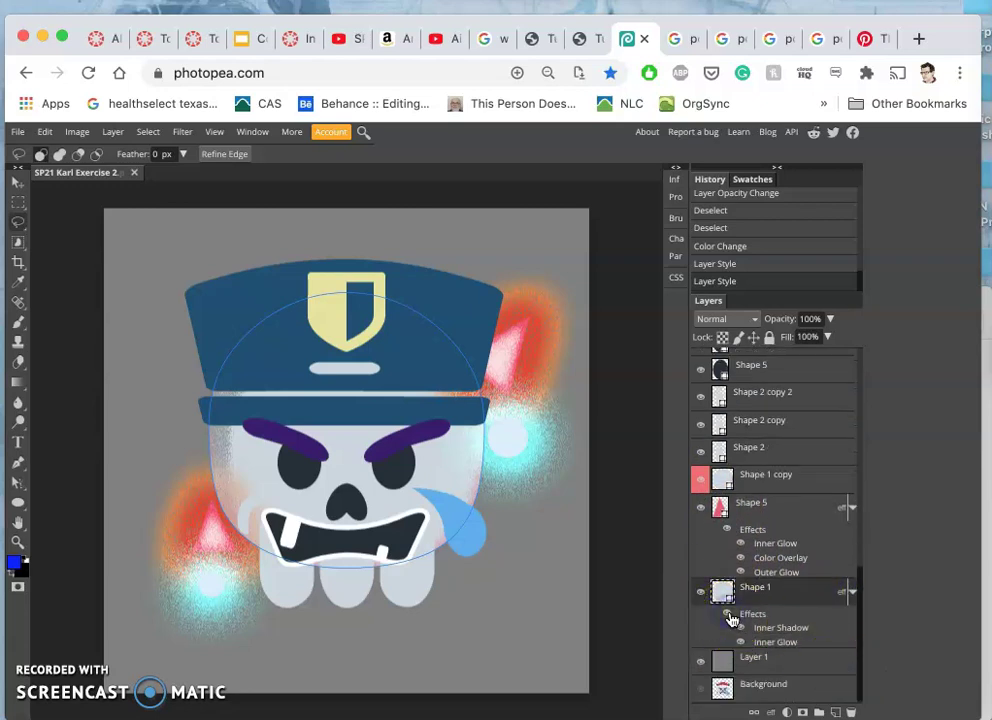
- Toggle the skull's layer effects off and on to compare the look
left_click(728, 614)
left_click(728, 614)
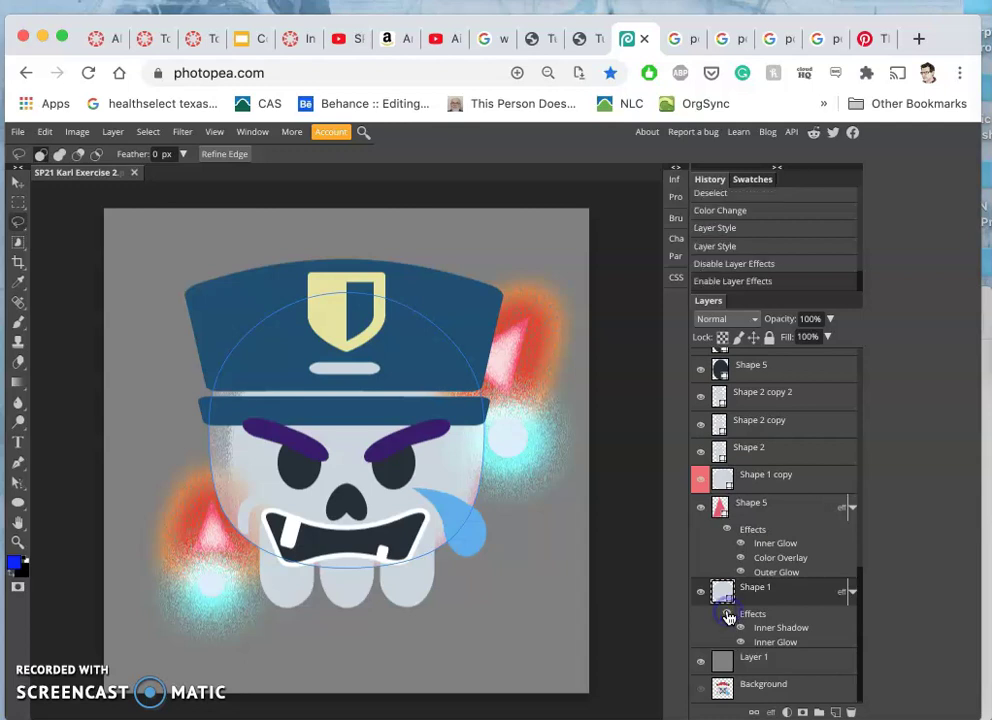
left_click(728, 614)
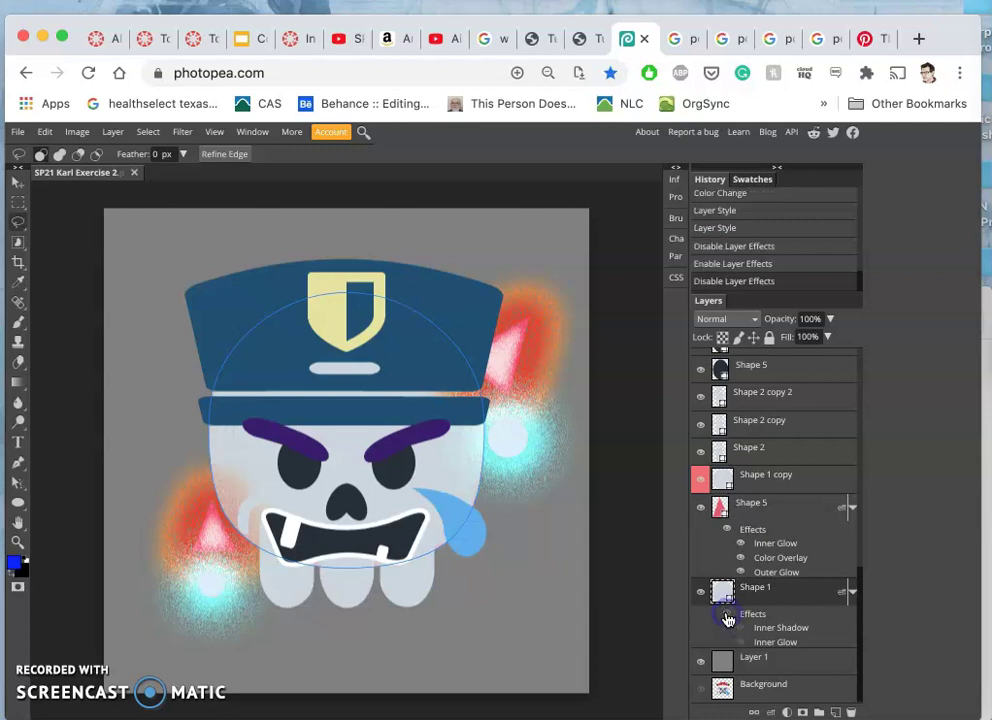
left_click(728, 614)
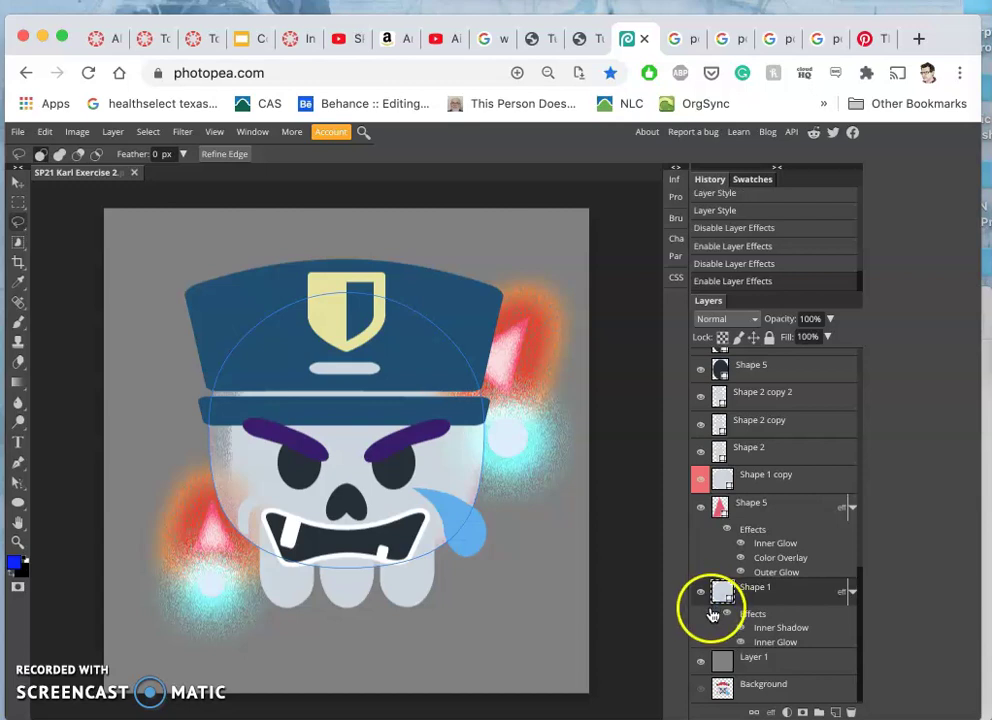
- Reopen the skull's Inner Shadow and rough in its spread, size, opacity and noise
left_click(765, 630)
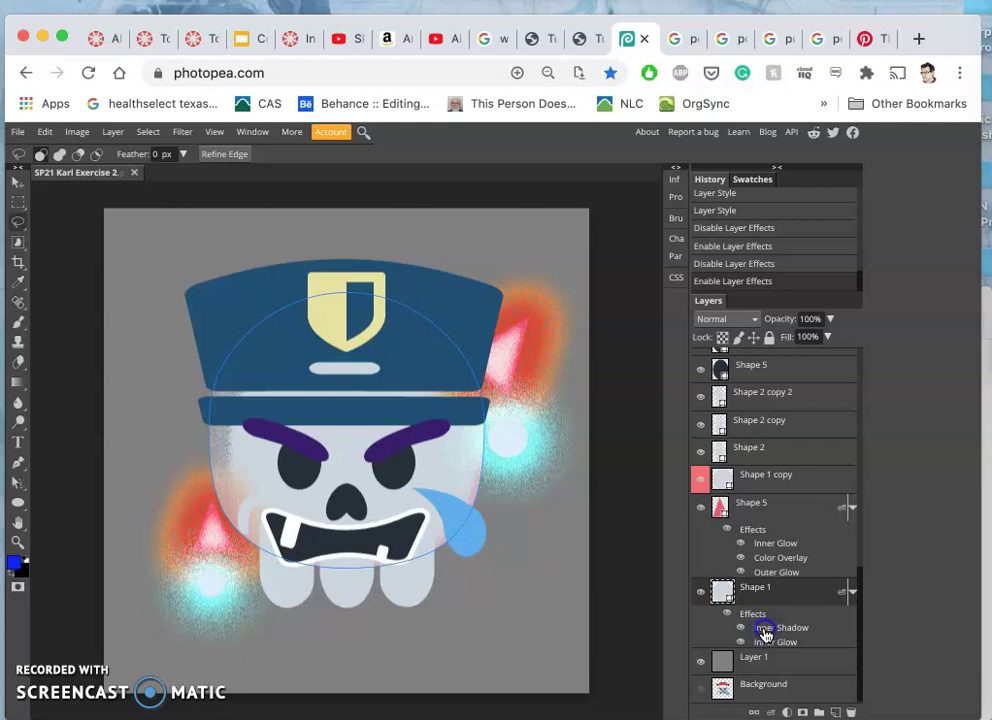
double_click(765, 630)
left_click(799, 630)
left_click(750, 179)
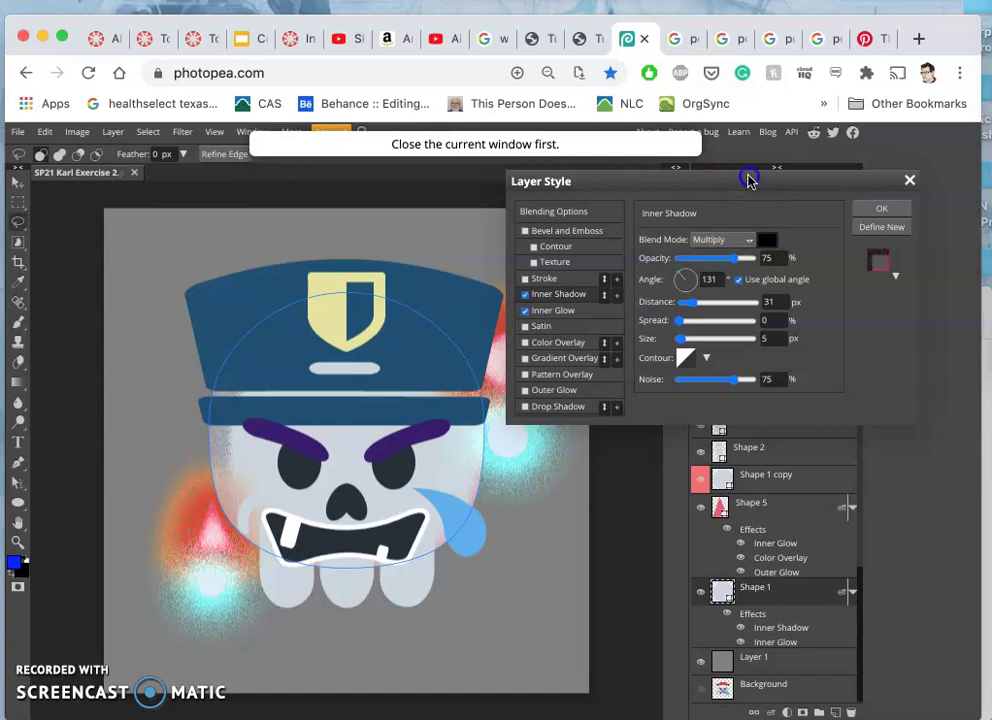
left_click_drag(750, 179, 742, 202)
left_click(675, 346)
mouse_move(690, 349)
left_mouse_down()
mouse_move(707, 345)
mouse_move(686, 366)
mouse_move(700, 371)
left_mouse_up()
left_click(726, 286)
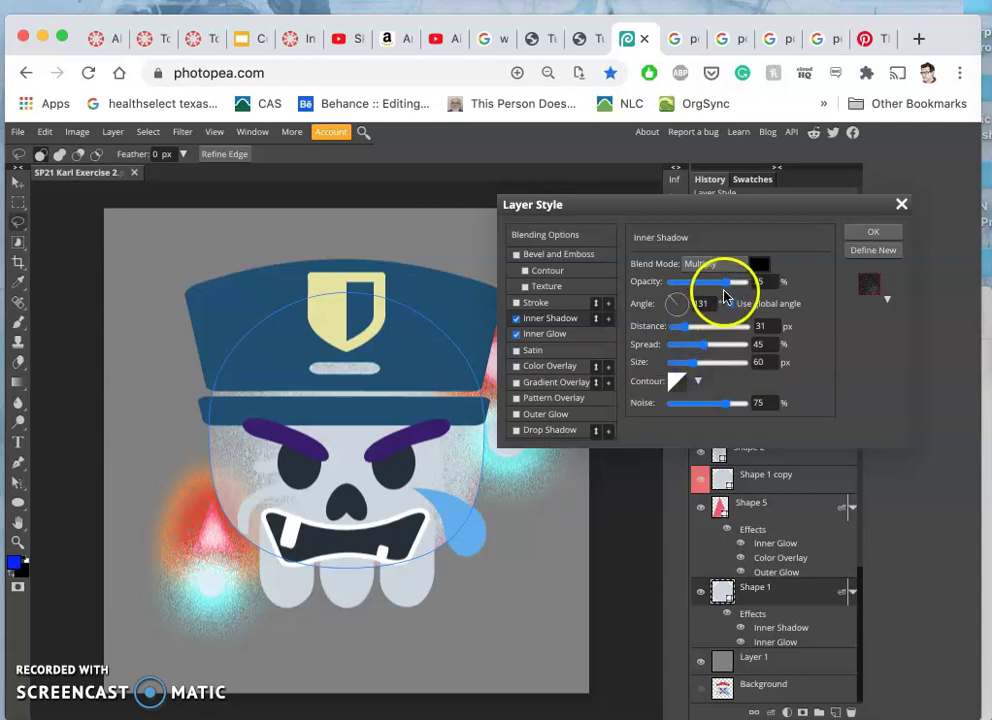
left_click_drag(728, 287, 720, 288)
left_click_drag(729, 403, 752, 406)
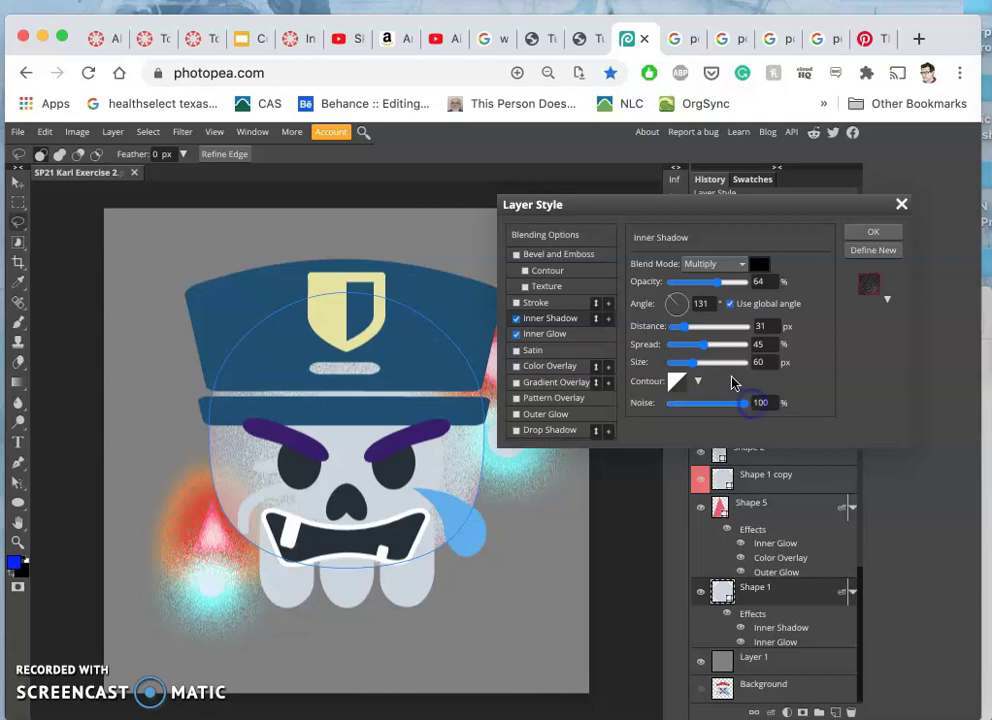
- Finalize the inner shadow at 32% opacity, 1 px distance, 29% spread, 94 px size, 100% noise
mouse_move(694, 363)
left_mouse_down()
mouse_move(717, 343)
mouse_move(688, 368)
mouse_move(693, 354)
mouse_move(705, 366)
left_mouse_up()
left_click(693, 346)
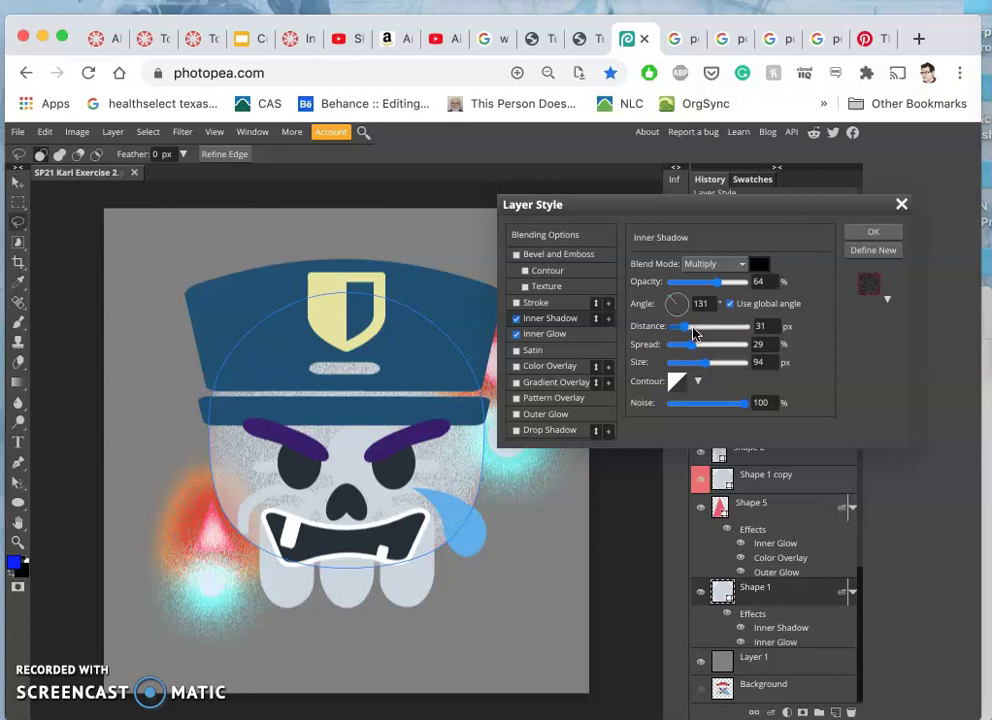
left_click_drag(684, 331, 677, 332)
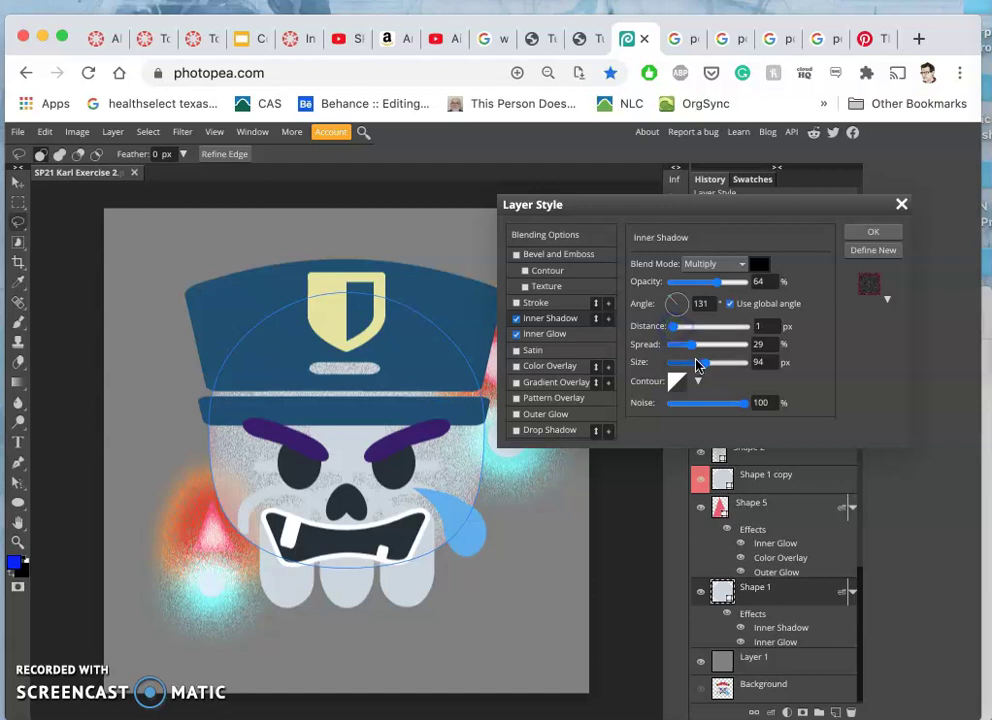
left_click_drag(715, 289, 710, 288)
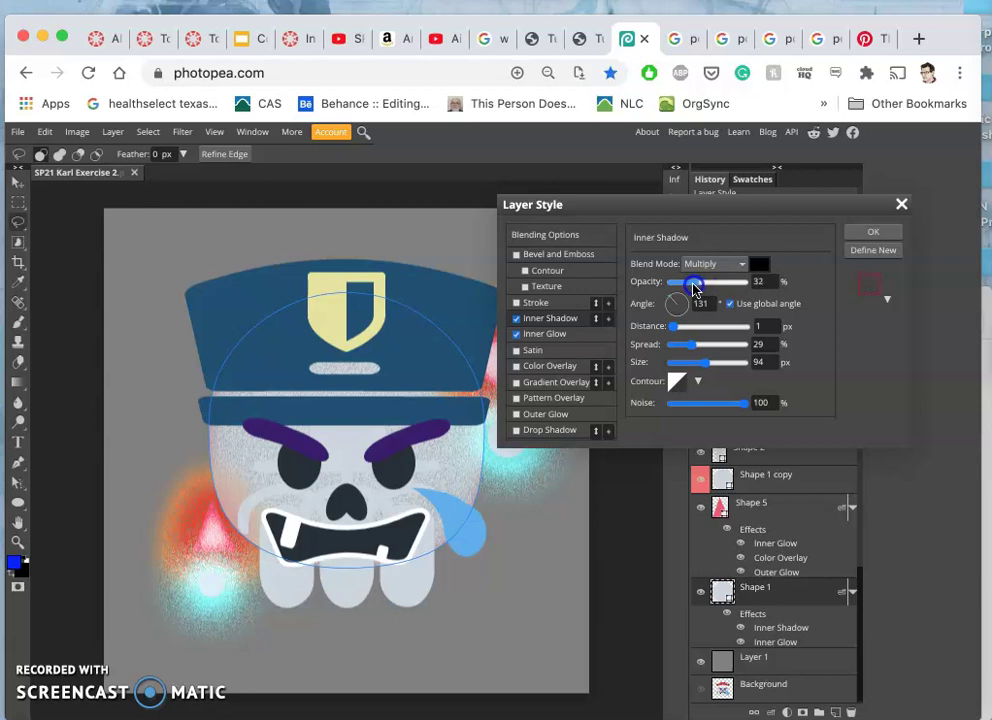
left_click(862, 234)
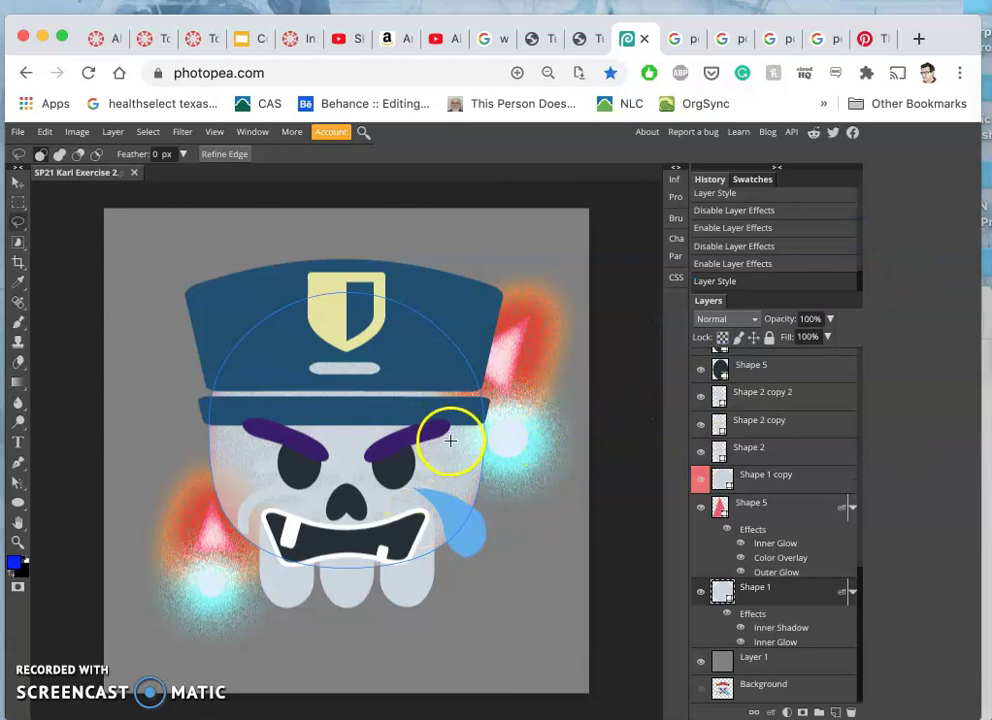
- Scroll through the layers and drag a freehand selection across the skull's left cheek
scroll(528, 527, "up", 5)
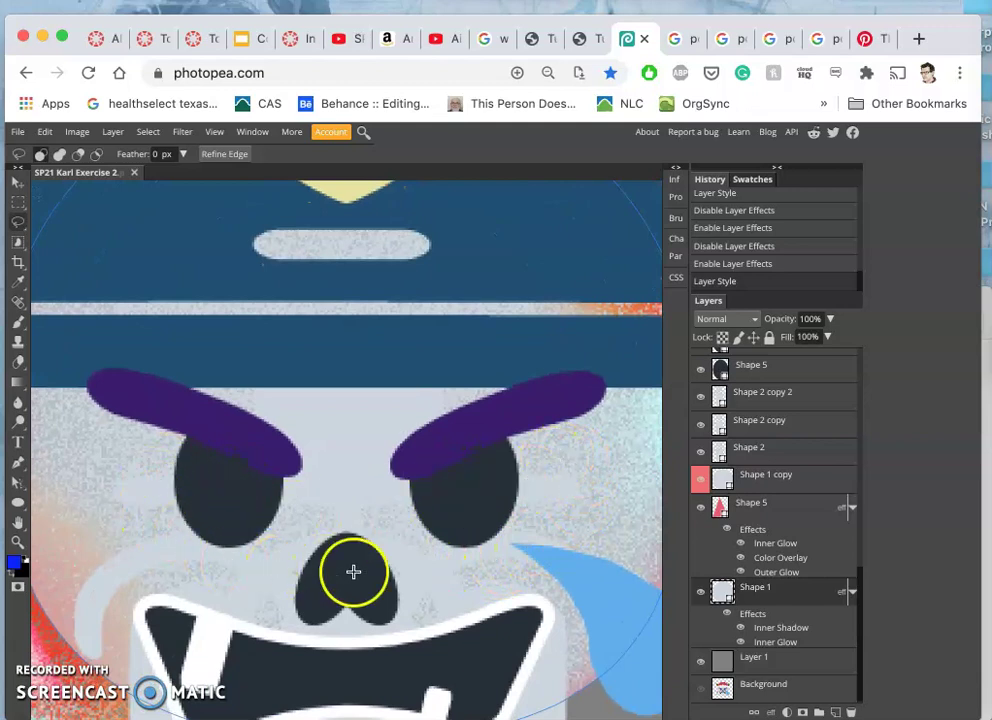
scroll(353, 571, "down", 3)
scroll(353, 576, "down", 2)
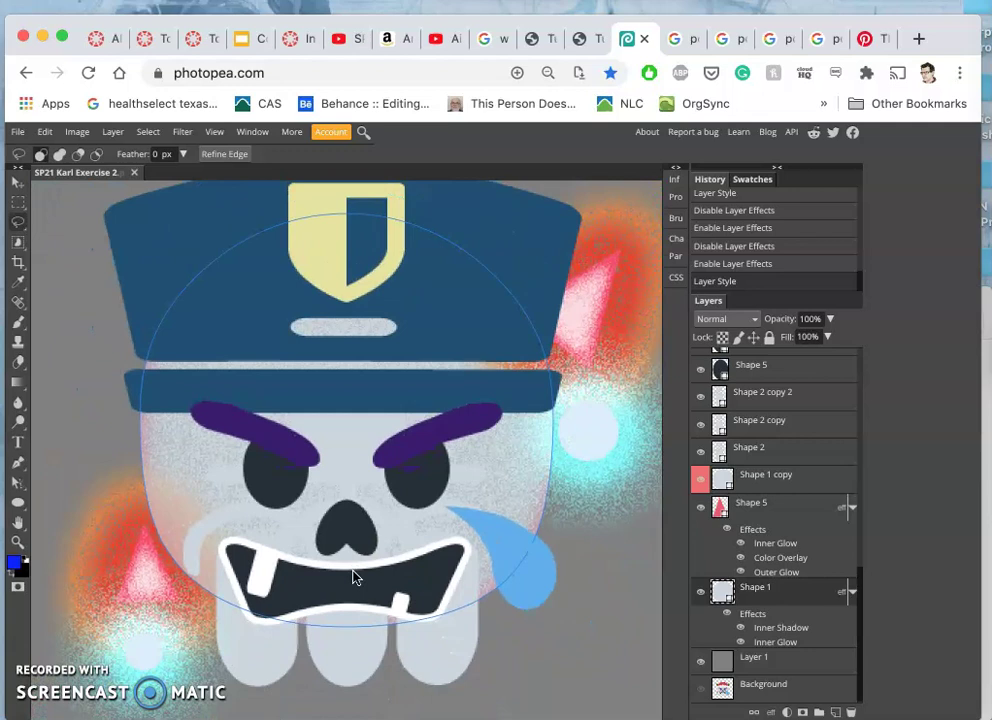
mouse_move(195, 440)
left_mouse_down()
mouse_move(230, 505)
mouse_move(287, 548)
left_mouse_up()
scroll(287, 548, "up", 3)
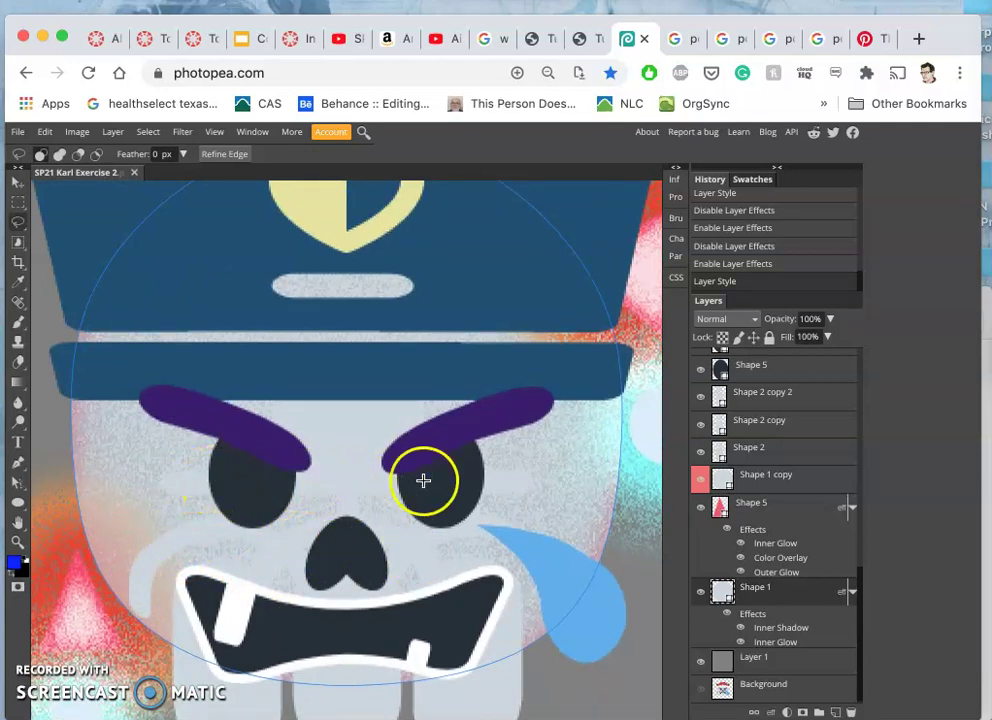
scroll(381, 575, "down", 3)
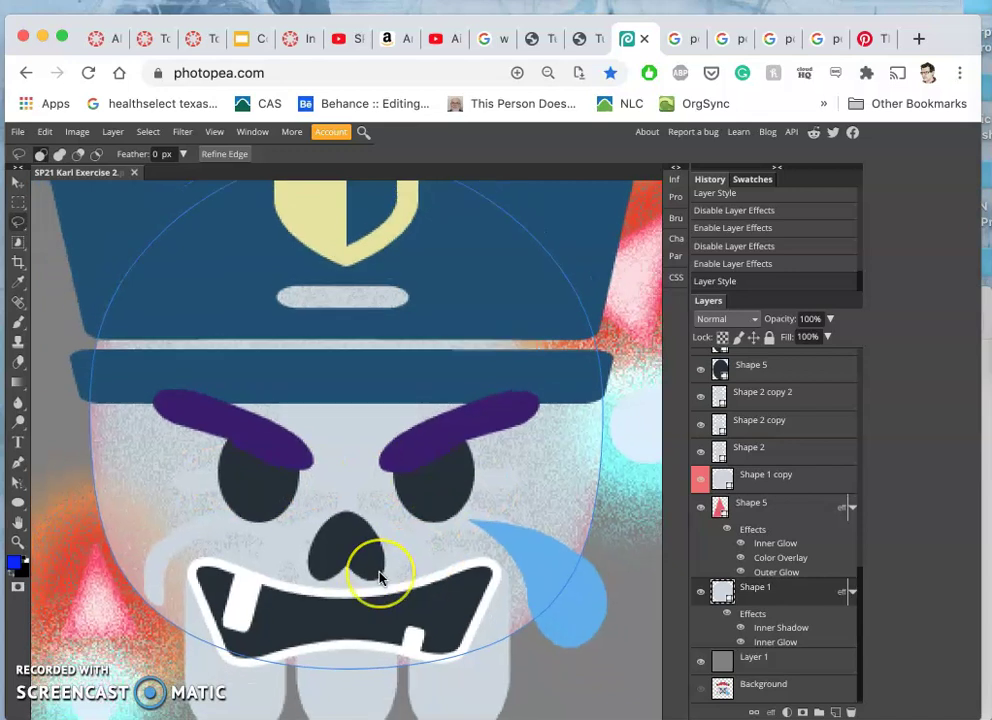
scroll(381, 578, "down", 2)
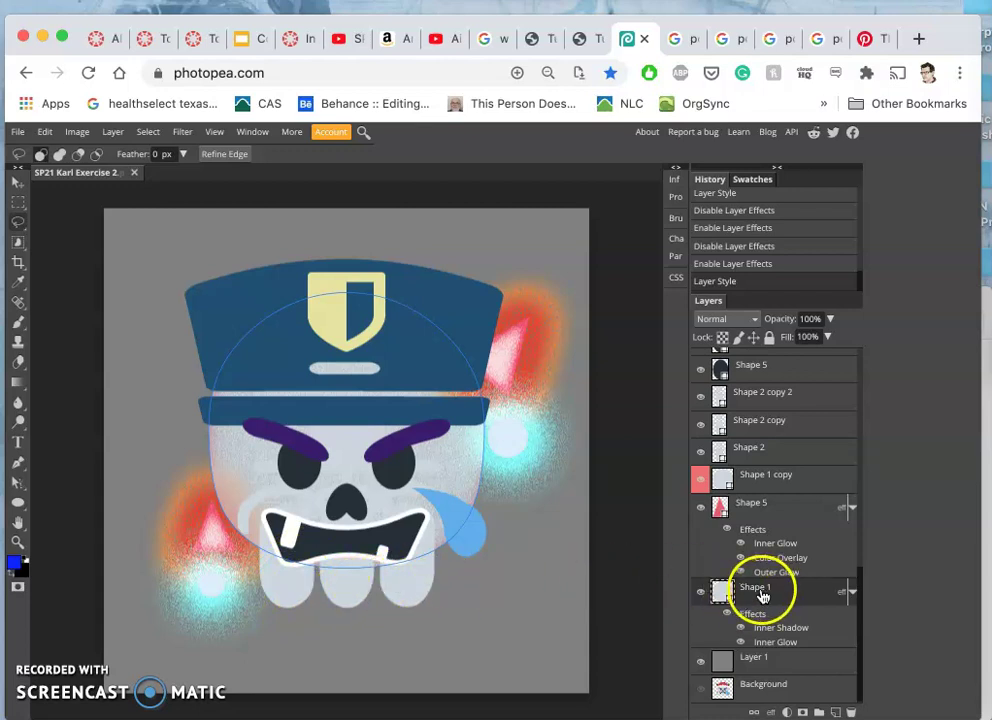
- Delete the extra Shape 1 copy 2 layer
scroll(772, 485, "up", 2)
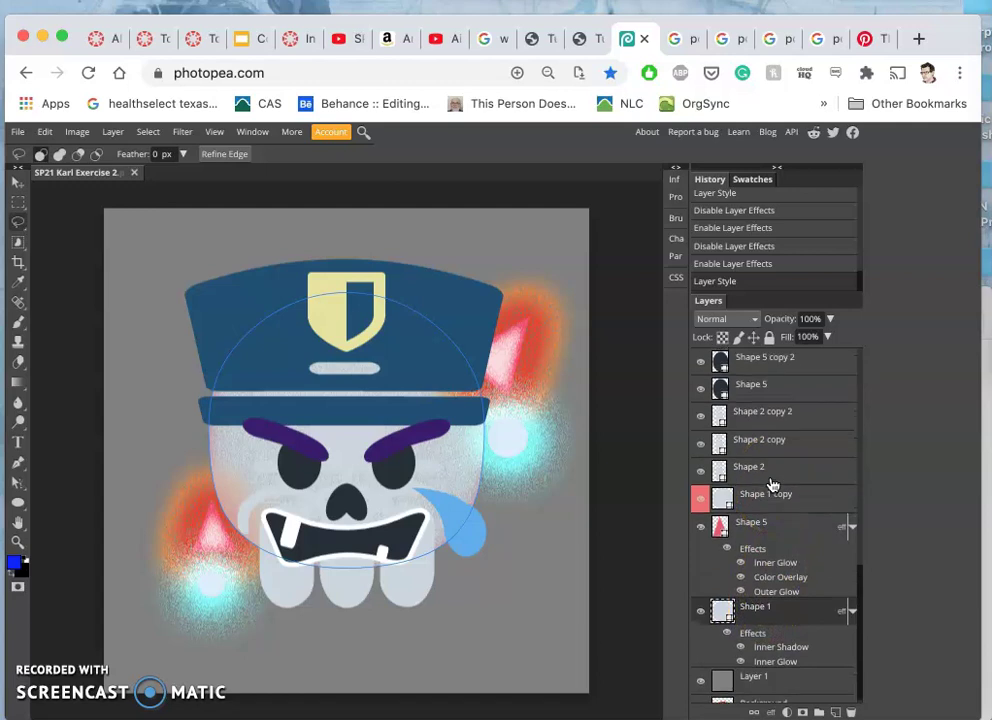
left_click_drag(775, 553, 753, 505)
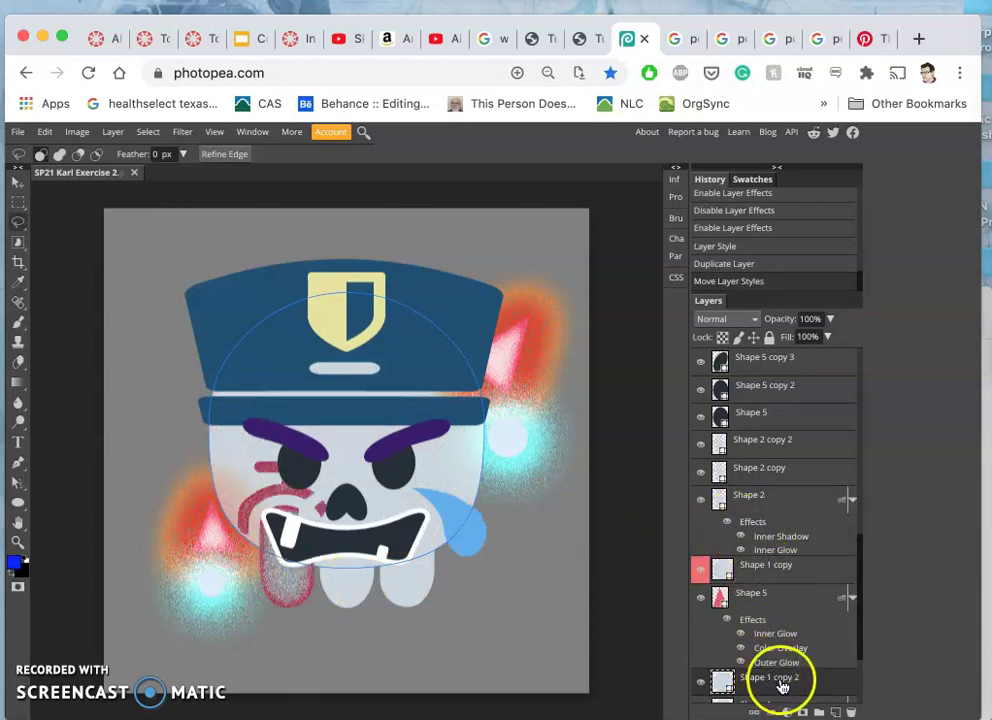
left_click(782, 687)
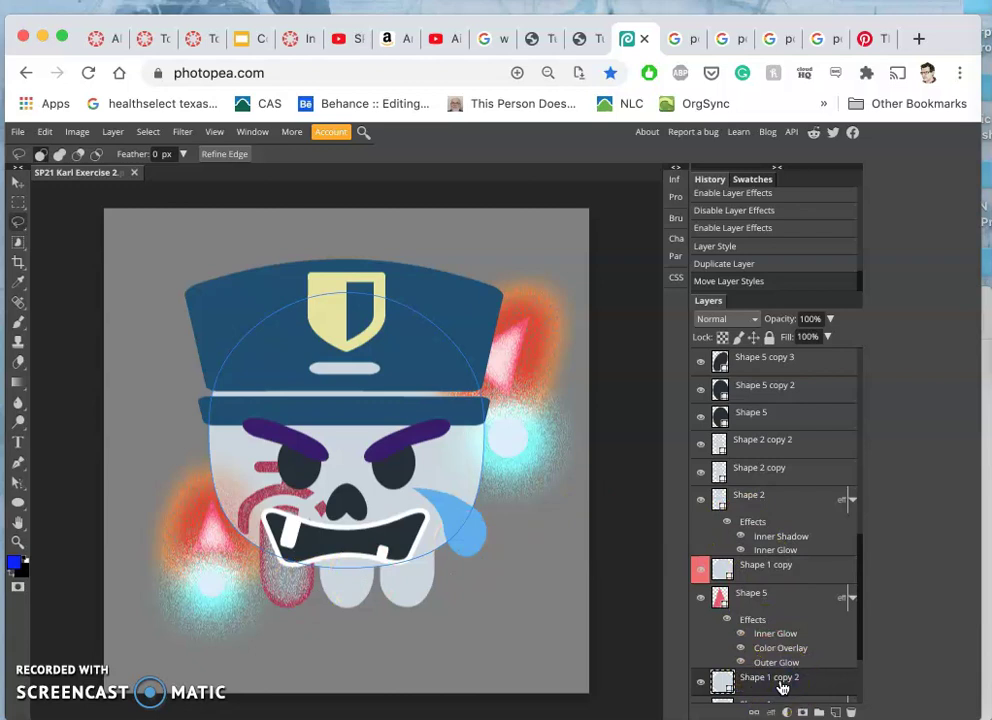
key("Delete")
- Drag Shape 1 higher in the stack and disable Shape 2's layer effects
left_click(786, 650)
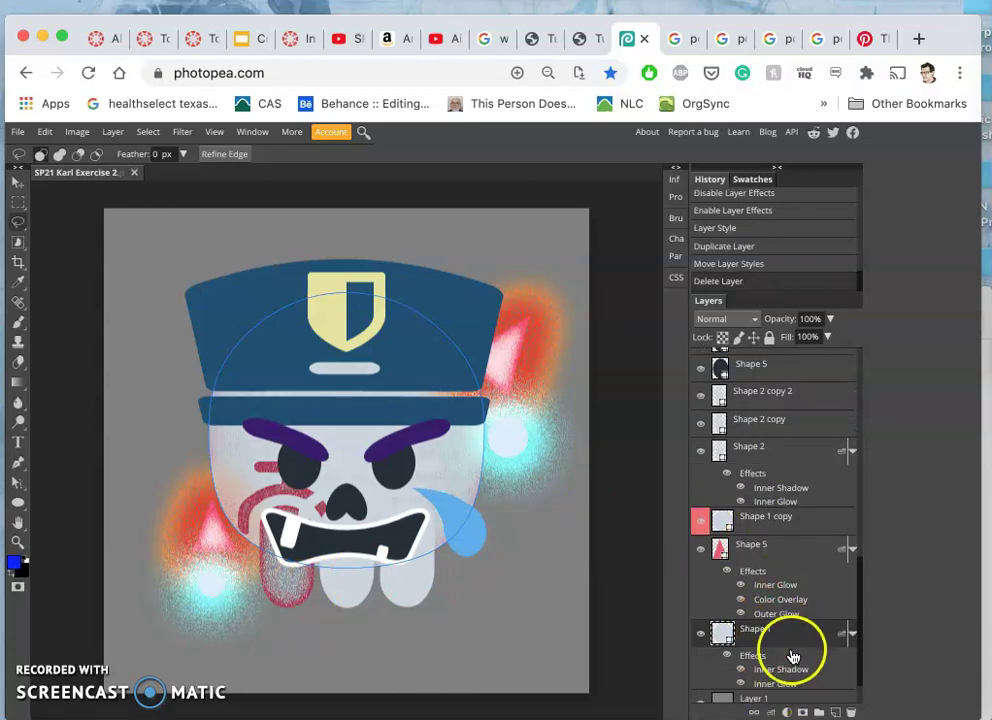
left_click_drag(783, 645, 770, 498)
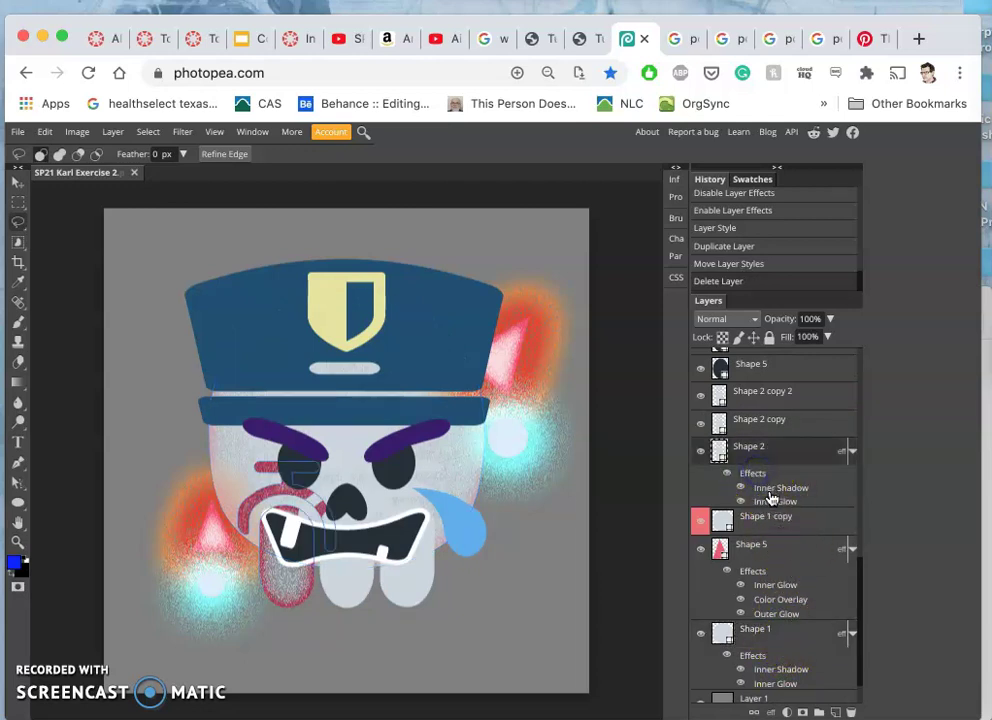
left_click(741, 489)
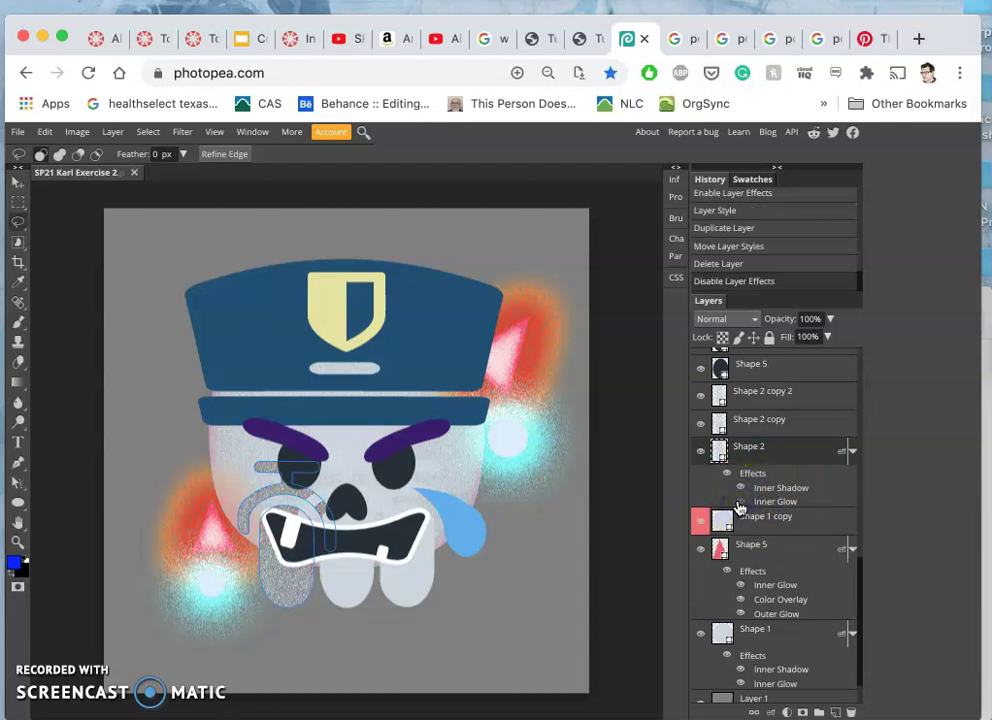
- Set Shape 2's inner shadow blend mode to Pin Light after trying Normal and Soft Light
double_click(760, 488)
left_click_drag(690, 340, 678, 369)
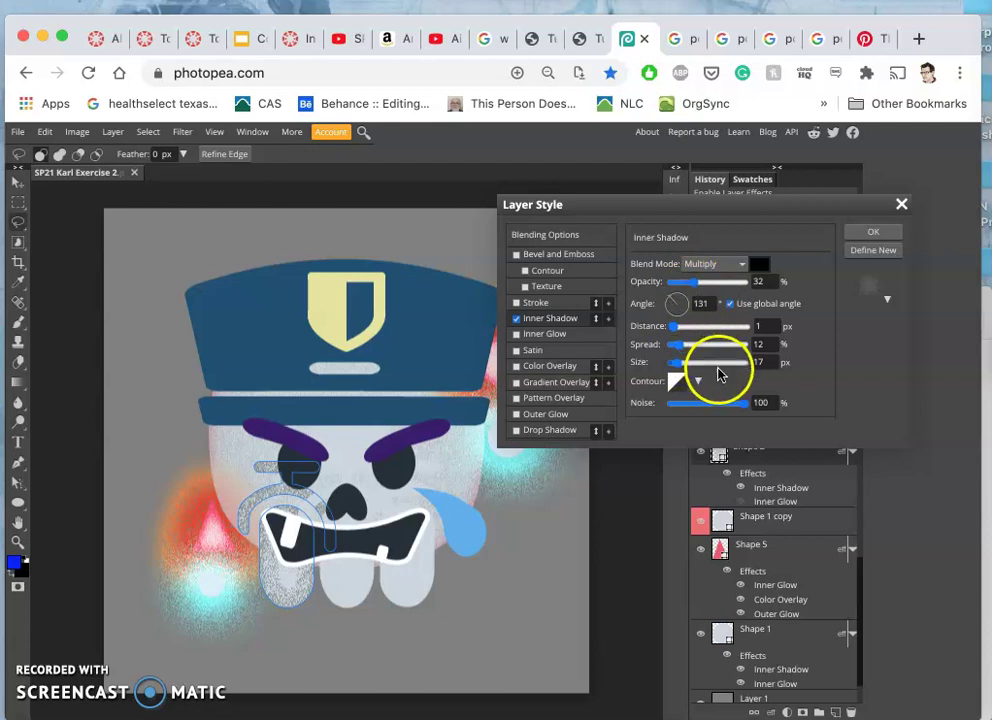
left_click_drag(742, 403, 726, 403)
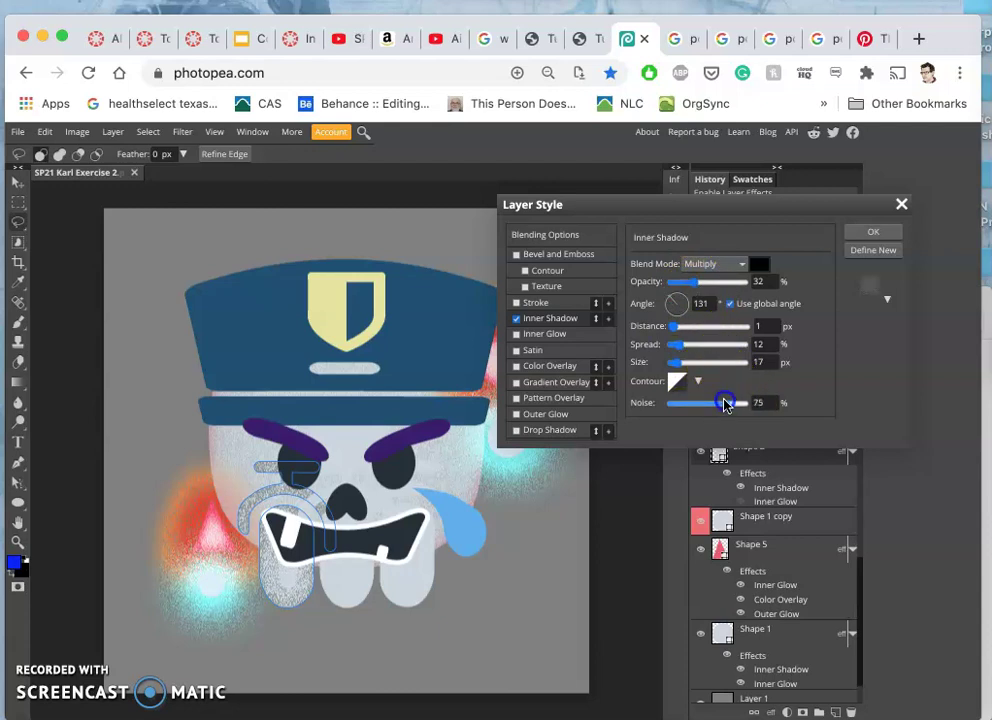
left_click(726, 266)
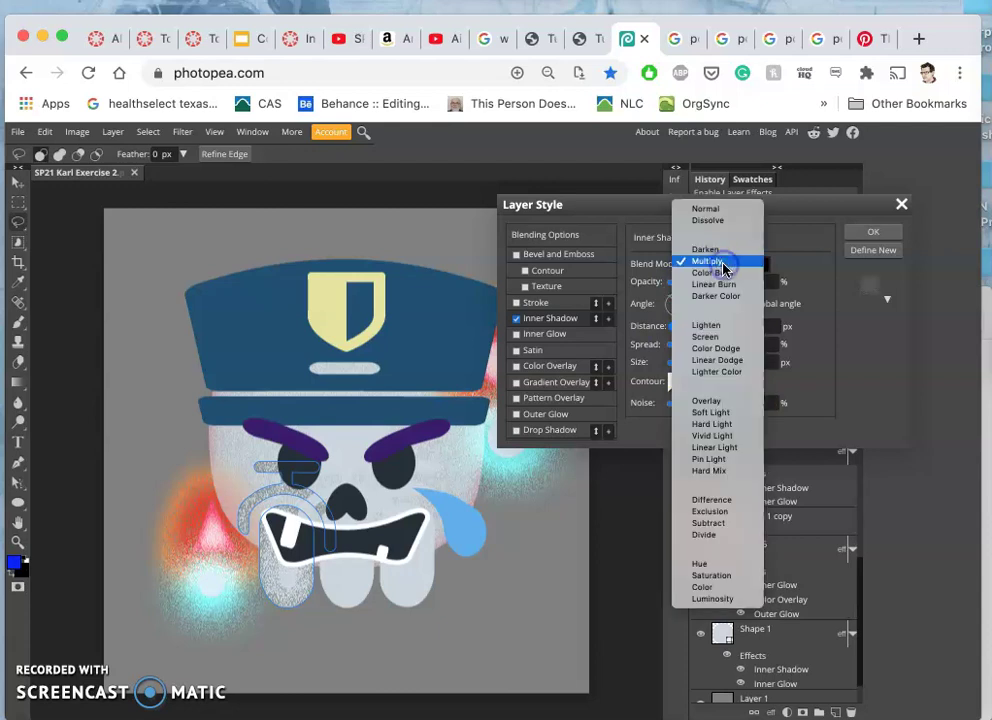
left_click(711, 210)
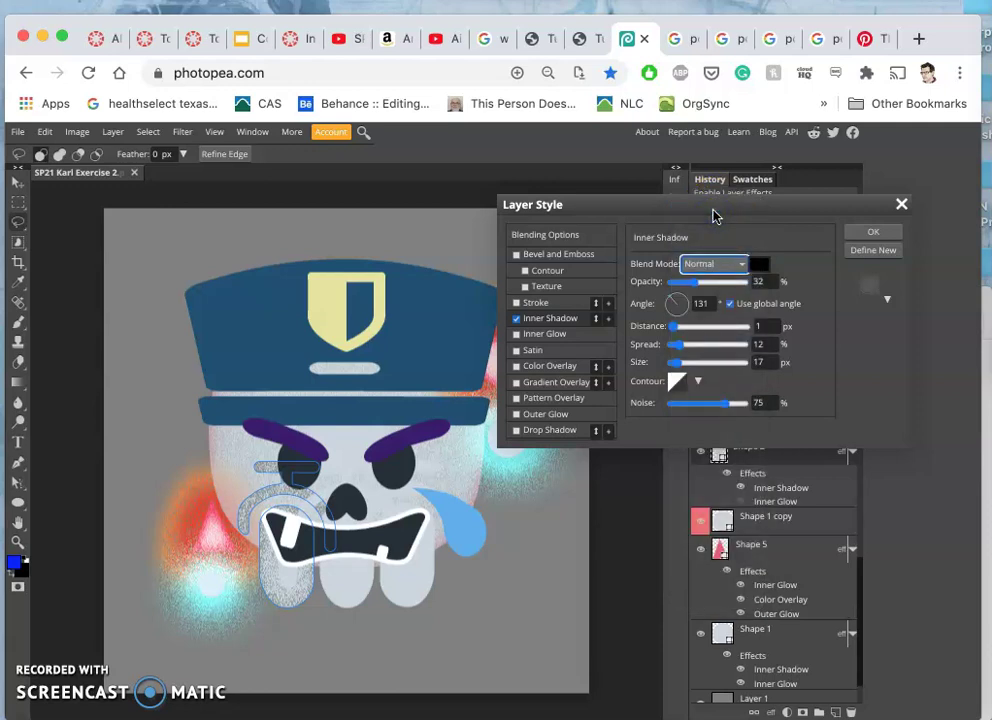
left_click(731, 263)
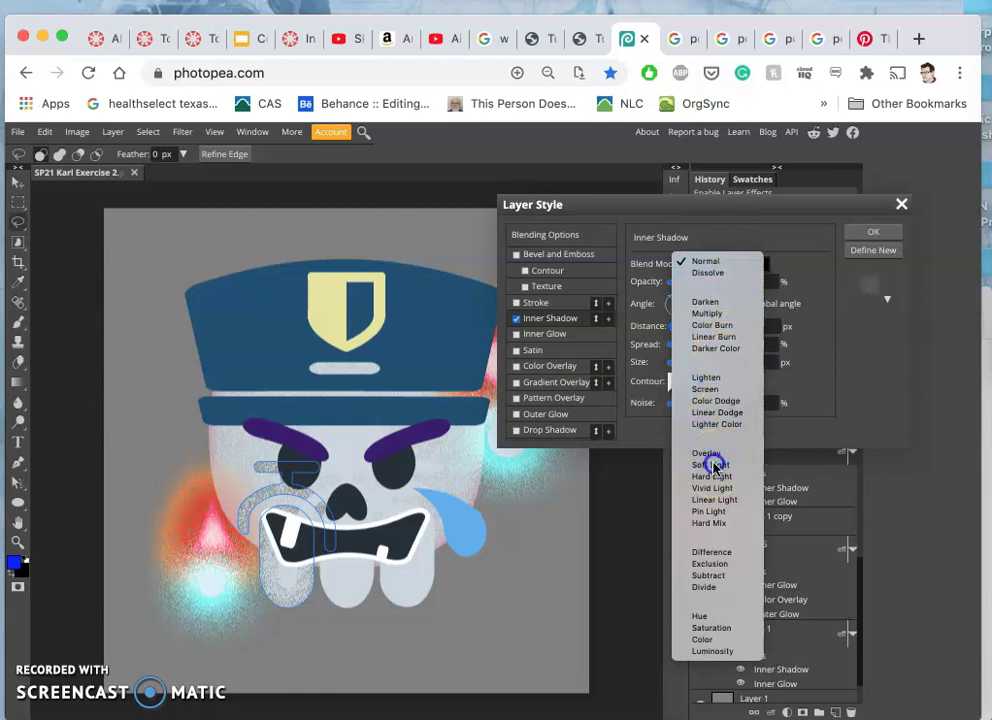
left_click(713, 466)
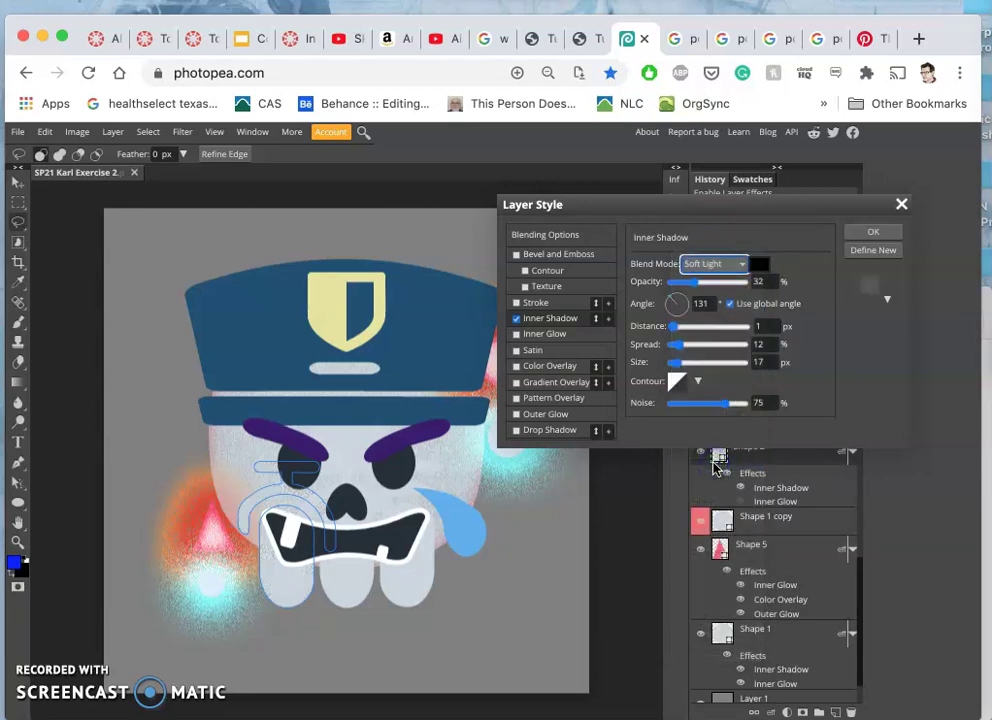
left_click(740, 263)
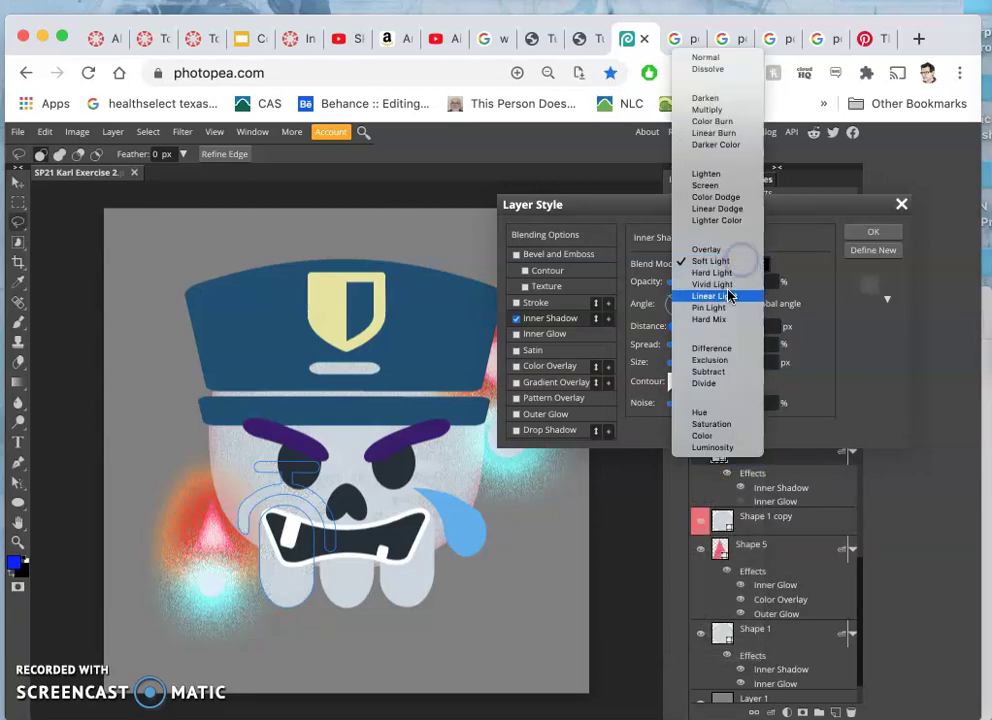
left_click(727, 305)
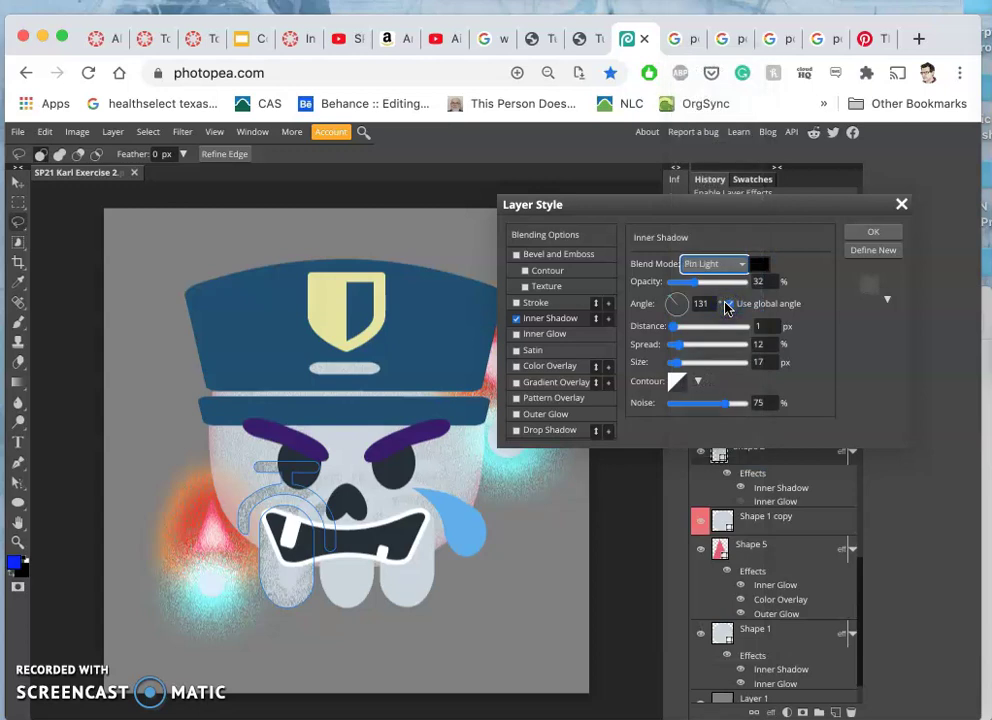
- Set the inner shadow angle to 136°, spread to 3%, and lower its noise
mouse_move(697, 282)
left_mouse_down()
mouse_move(685, 285)
mouse_move(691, 303)
mouse_move(684, 298)
left_mouse_up()
left_click_drag(677, 345, 681, 327)
right_click(681, 327)
left_click(677, 326)
right_click(679, 330)
left_click(677, 327)
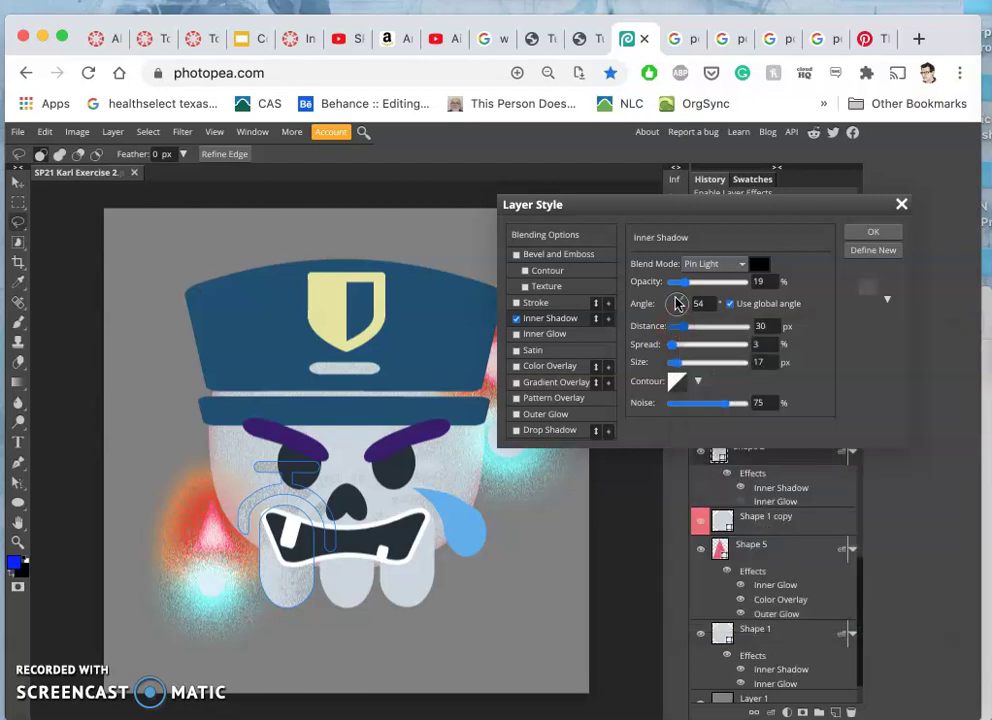
left_click_drag(677, 303, 678, 303)
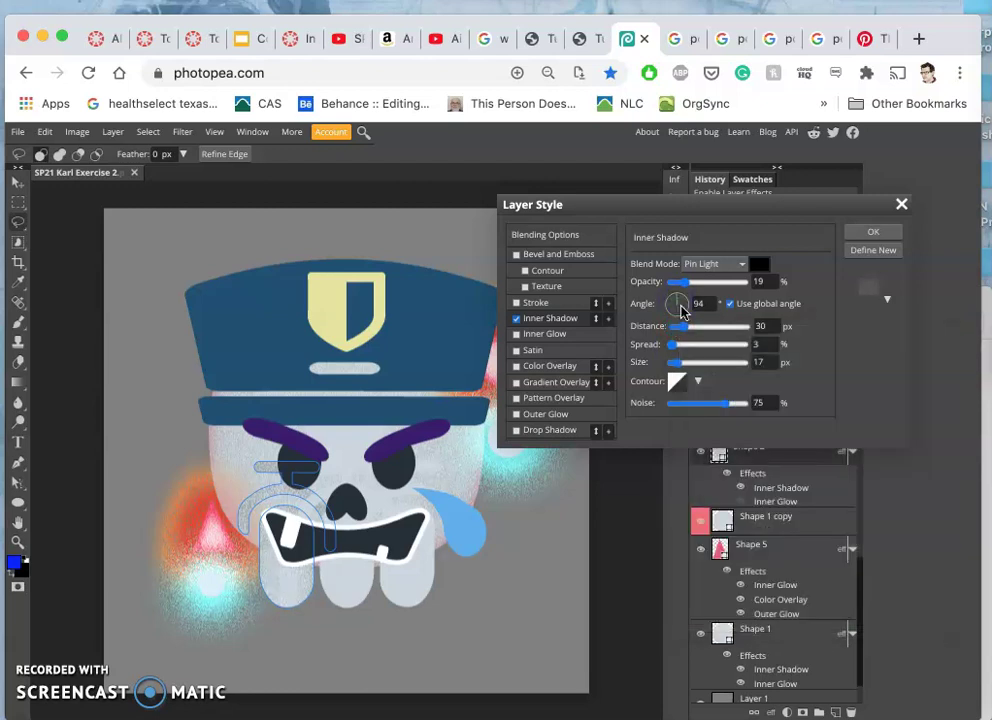
left_click_drag(674, 303, 673, 304)
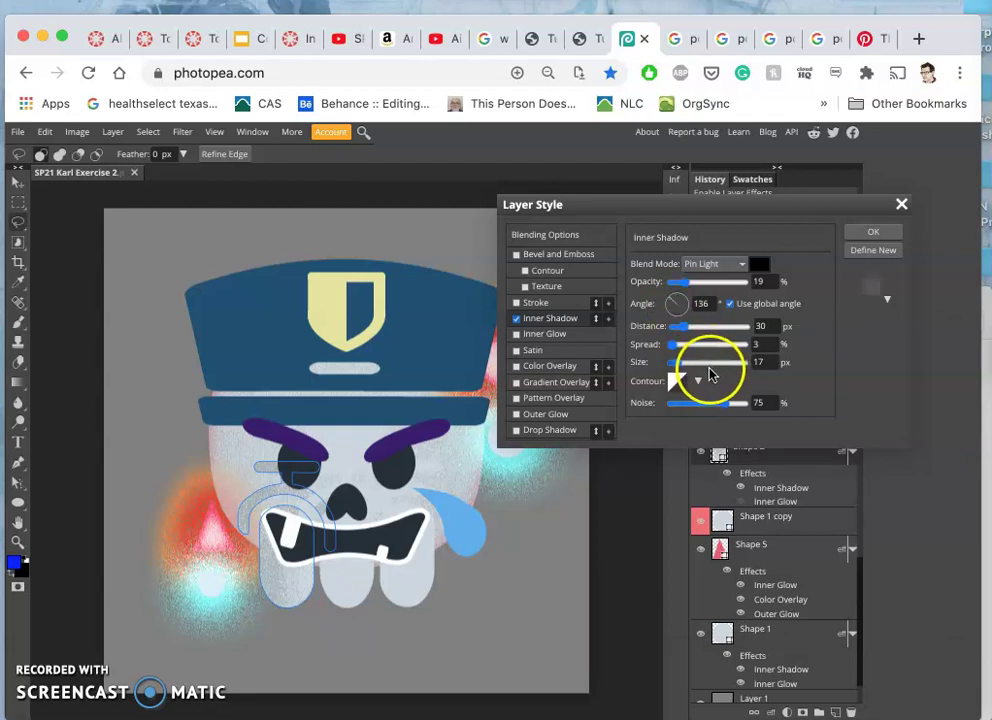
left_click_drag(722, 400, 711, 403)
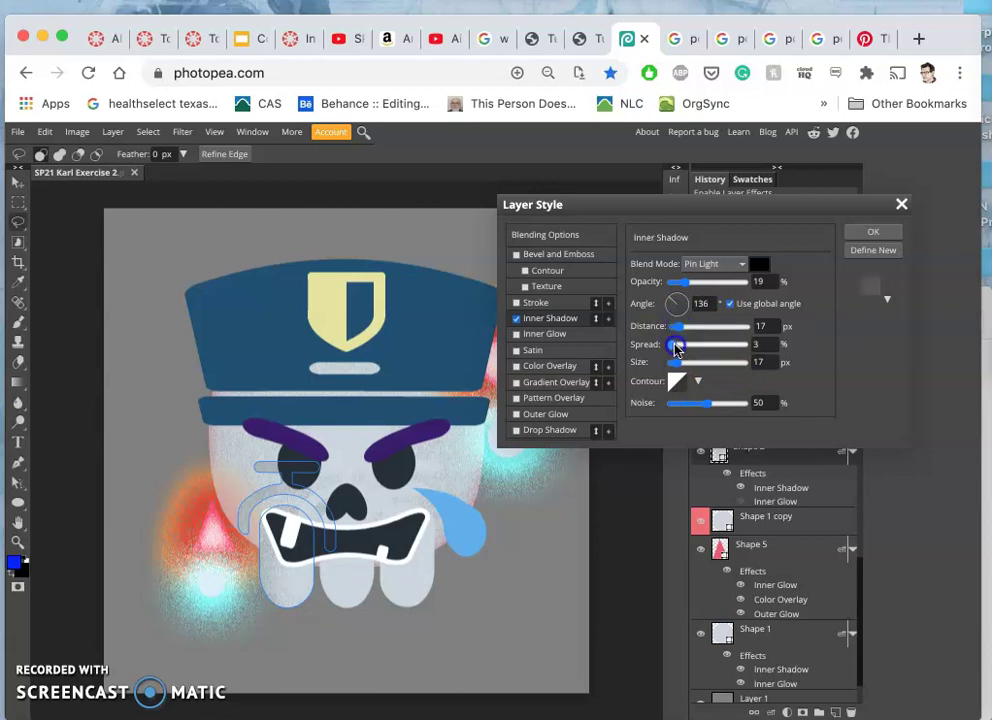
left_click_drag(674, 349, 684, 366)
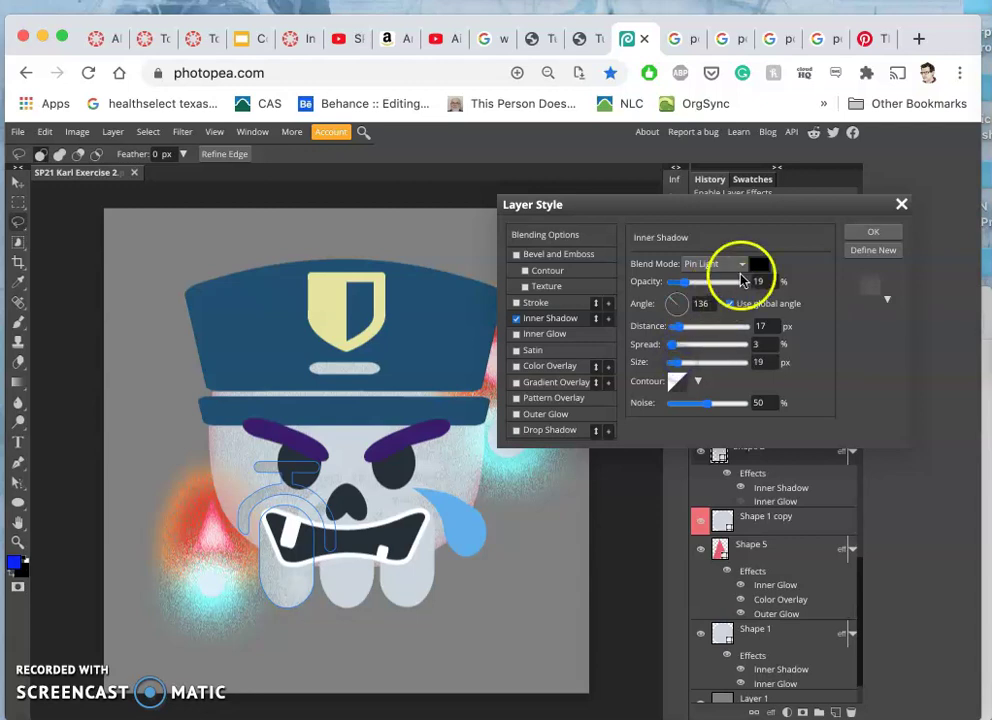
- Colour the inner shadow dark grey (4a4546) and raise its opacity slightly
left_click(760, 264)
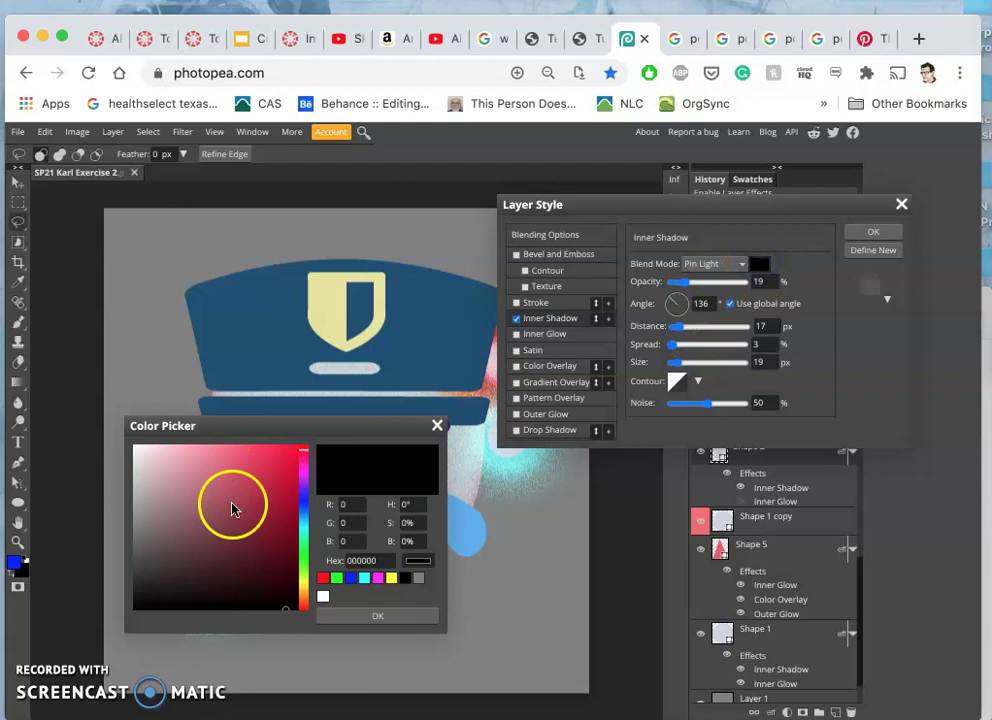
left_click(145, 564)
left_click(355, 613)
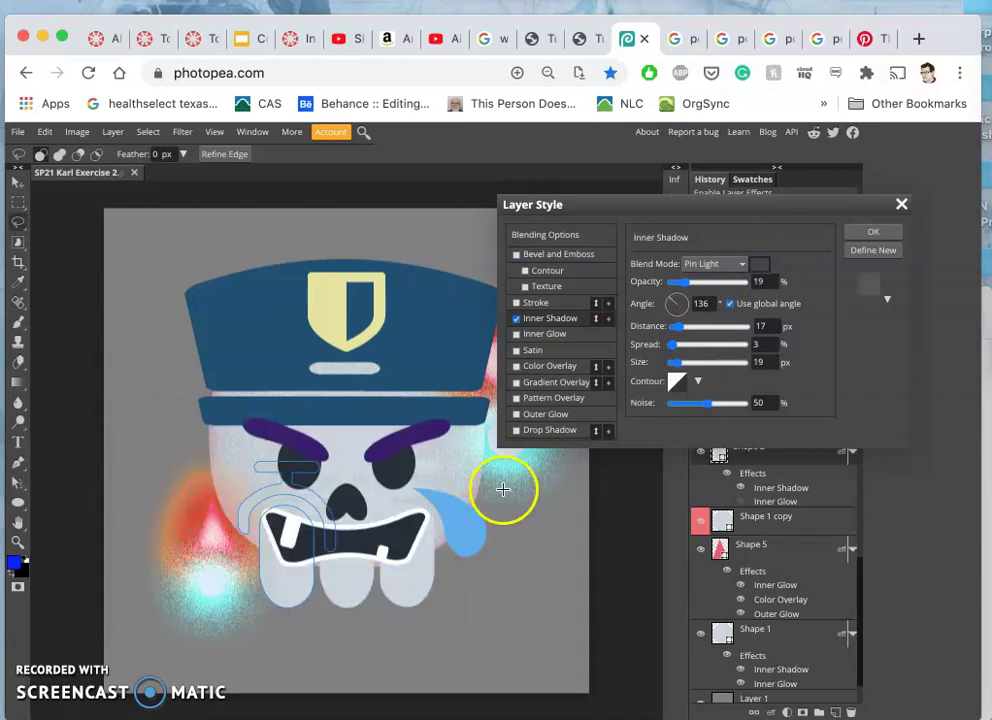
left_click_drag(683, 282, 701, 283)
- Apply the inner shadow, duplicate Shape 2 with its effects, and delete the spare Shape 2 copy 3
left_click(866, 231)
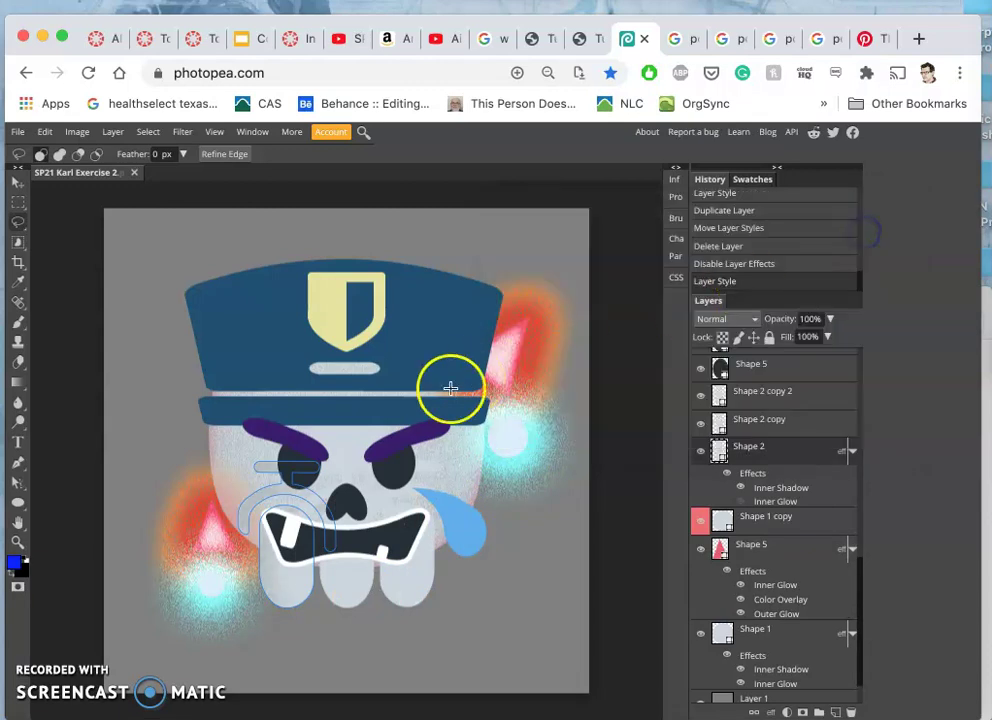
scroll(396, 458, "up", 2)
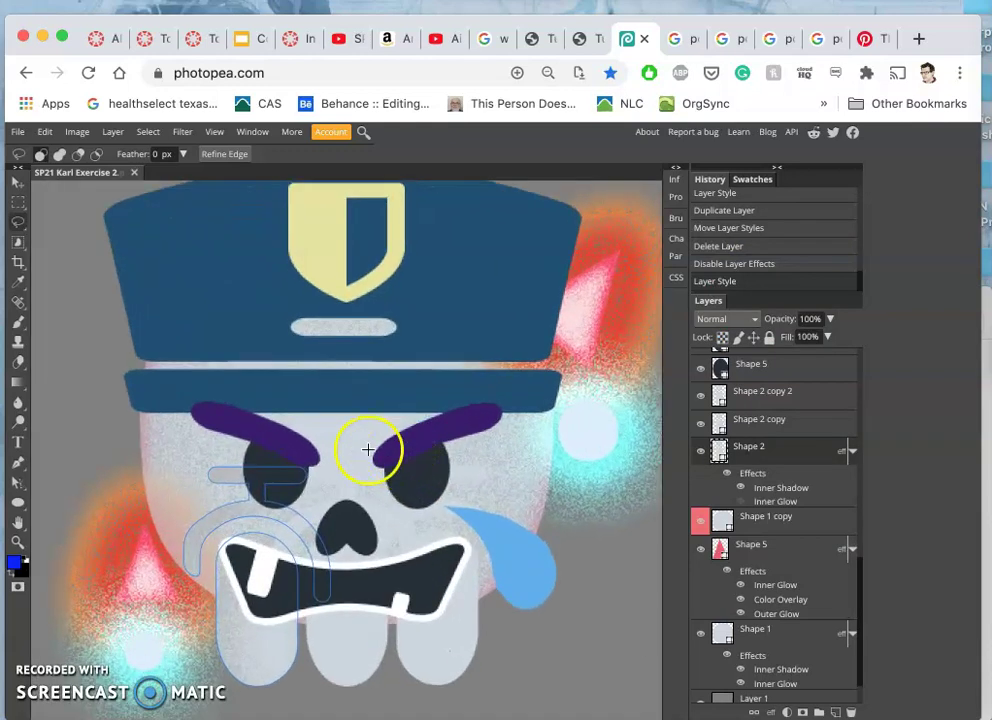
left_click(784, 427)
mouse_move(784, 427)
left_mouse_down()
mouse_move(607, 525)
mouse_move(509, 542)
mouse_move(704, 483)
mouse_move(793, 434)
mouse_move(779, 430)
mouse_move(760, 453)
left_mouse_up()
left_click(782, 460)
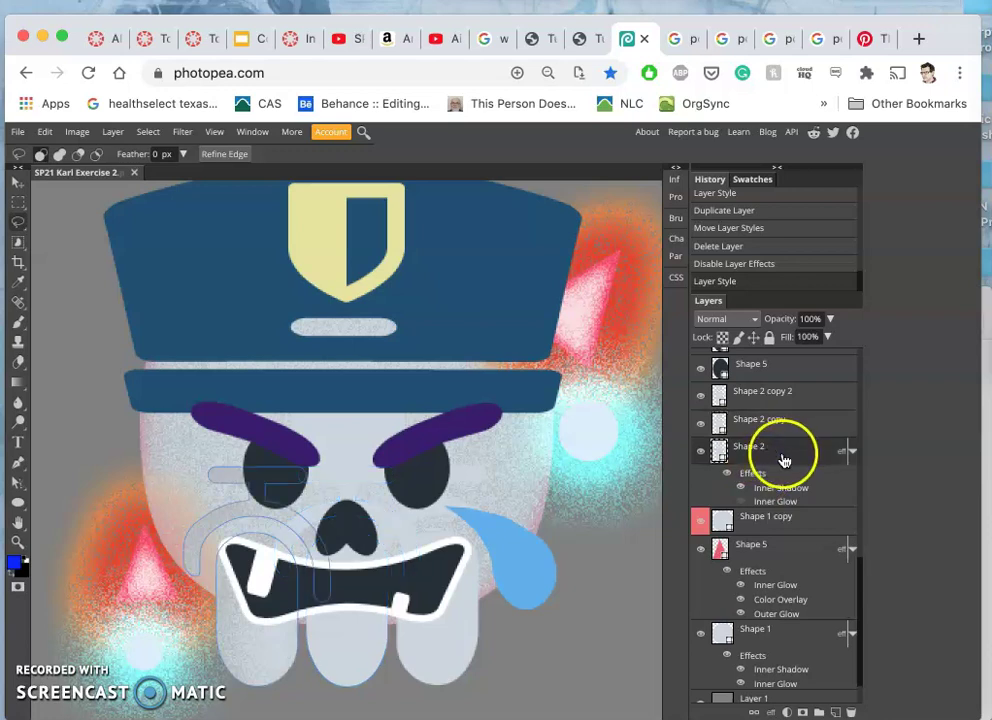
key("ctrl+j")
left_click_drag(755, 485, 753, 428)
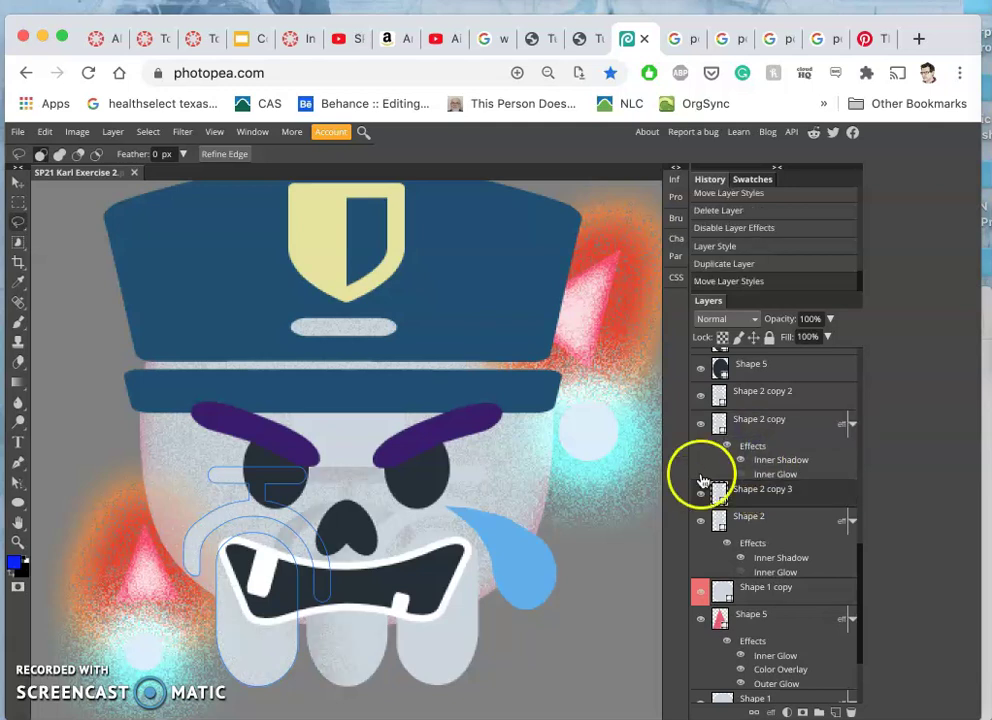
left_click(773, 521)
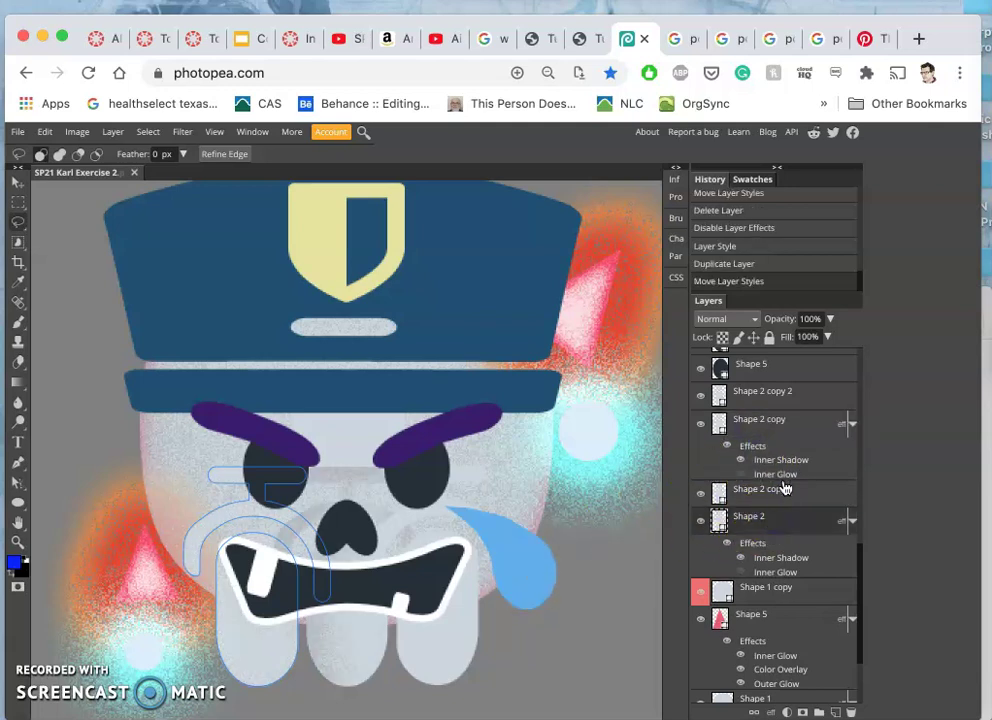
left_click(782, 490)
key("Delete")
- Copy Shape 2's effects onto Shape 2 copy 2 and delete the leftover empty duplicate
left_click_drag(786, 474, 753, 399)
key("ctrl+j")
left_click_drag(750, 443, 748, 473)
key("Delete")
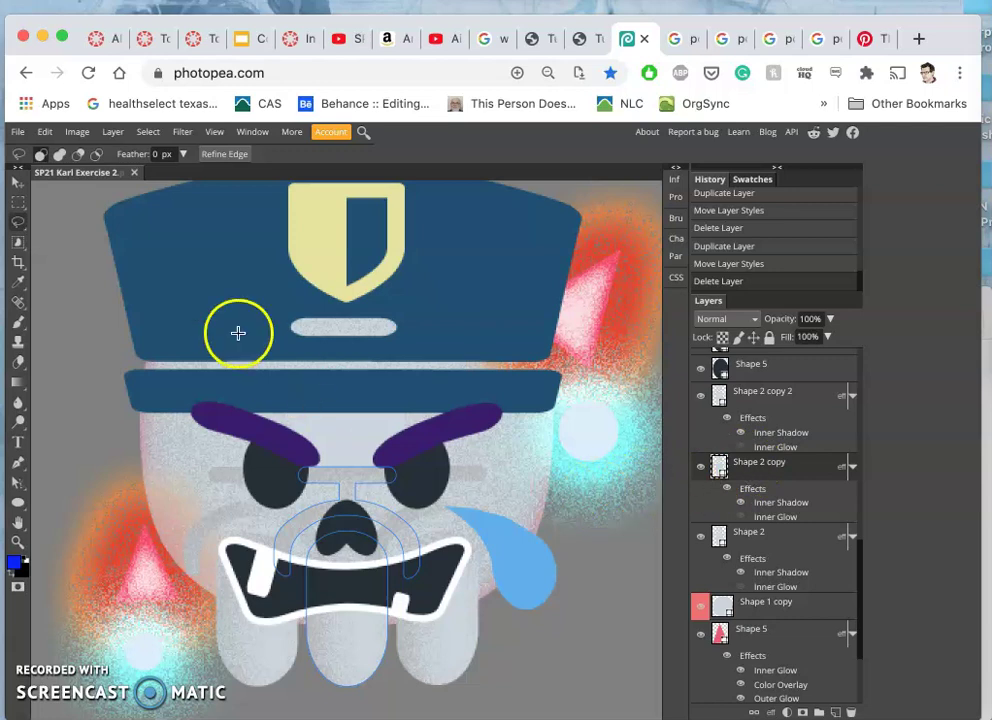
- Duplicate the Shape 1 copy circle layer and scale the copy to about 57% over the face
left_click(17, 222)
left_click(80, 266)
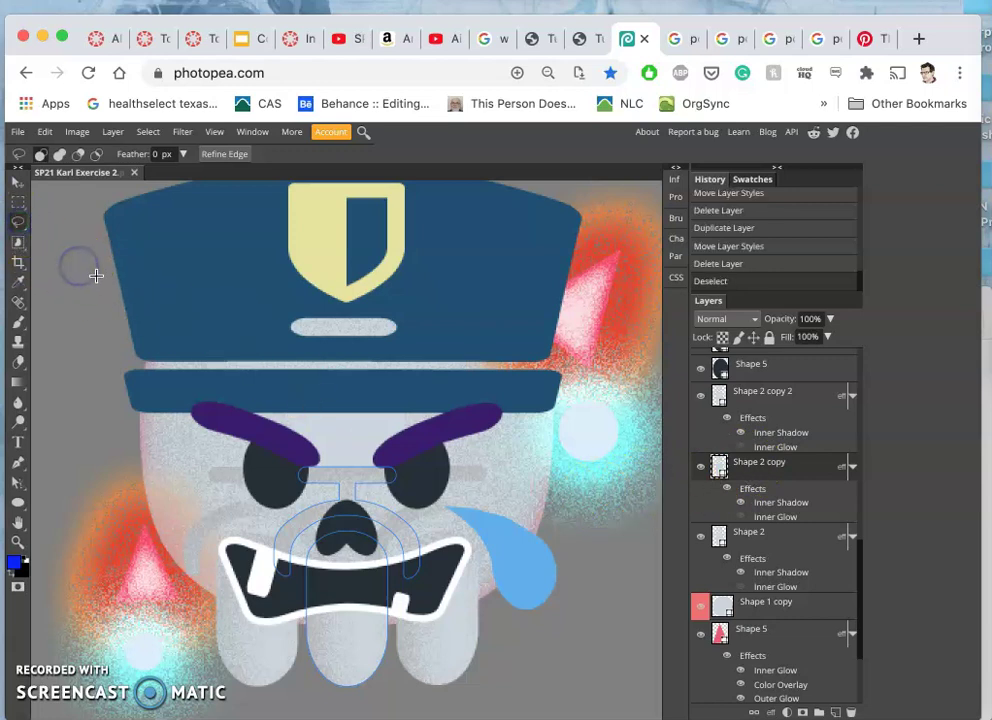
left_click(733, 404)
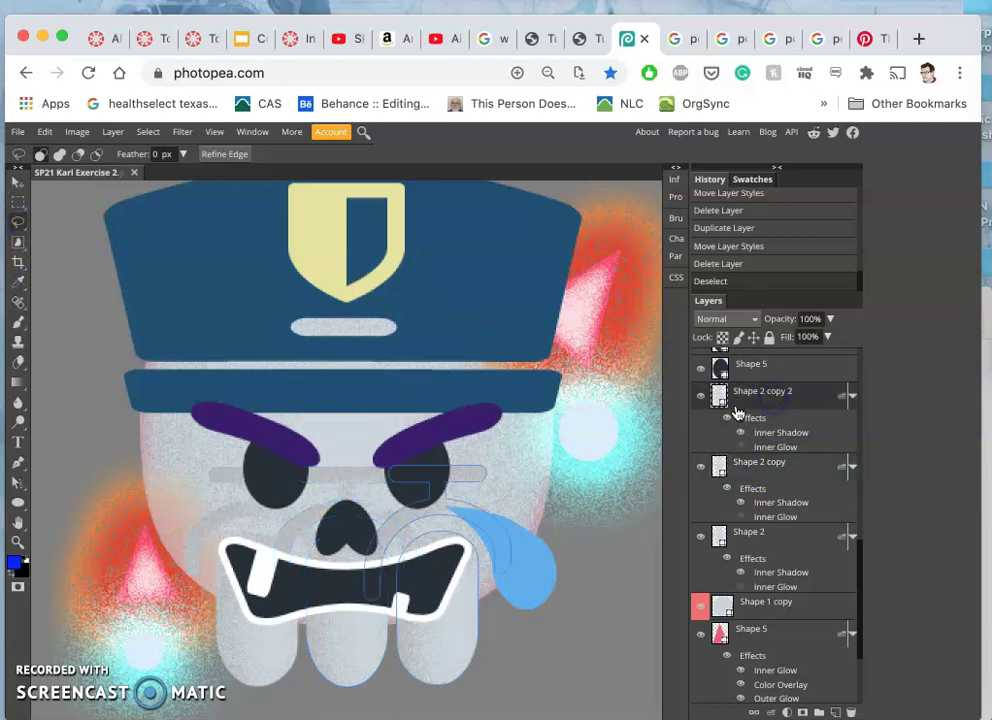
left_click(780, 612)
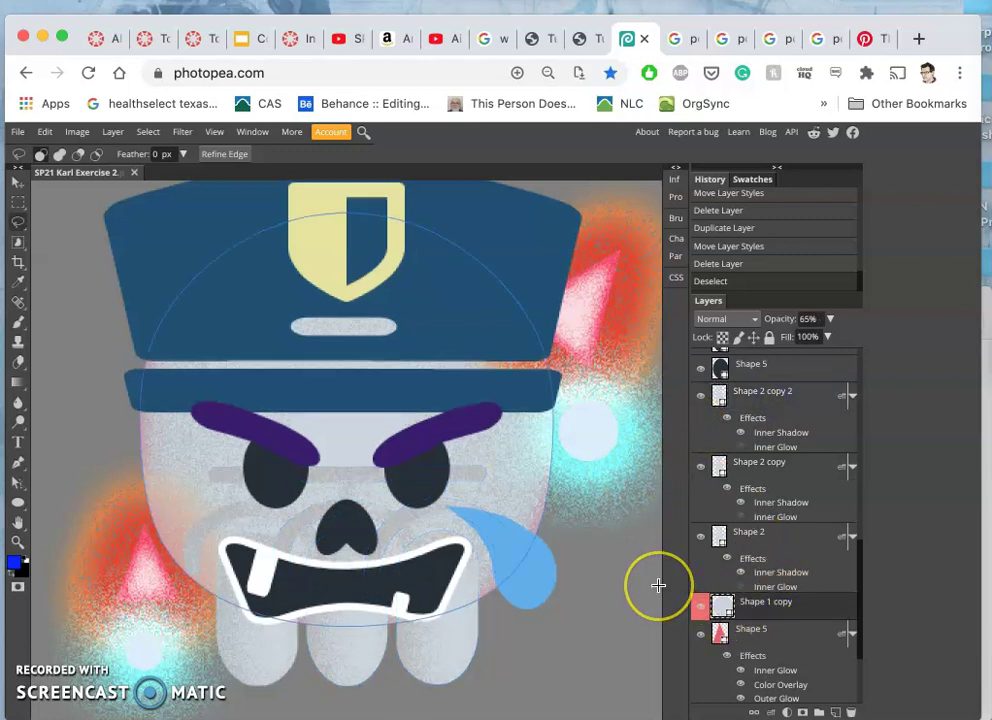
scroll(658, 587, "down", 1)
scroll(658, 587, "down", 4)
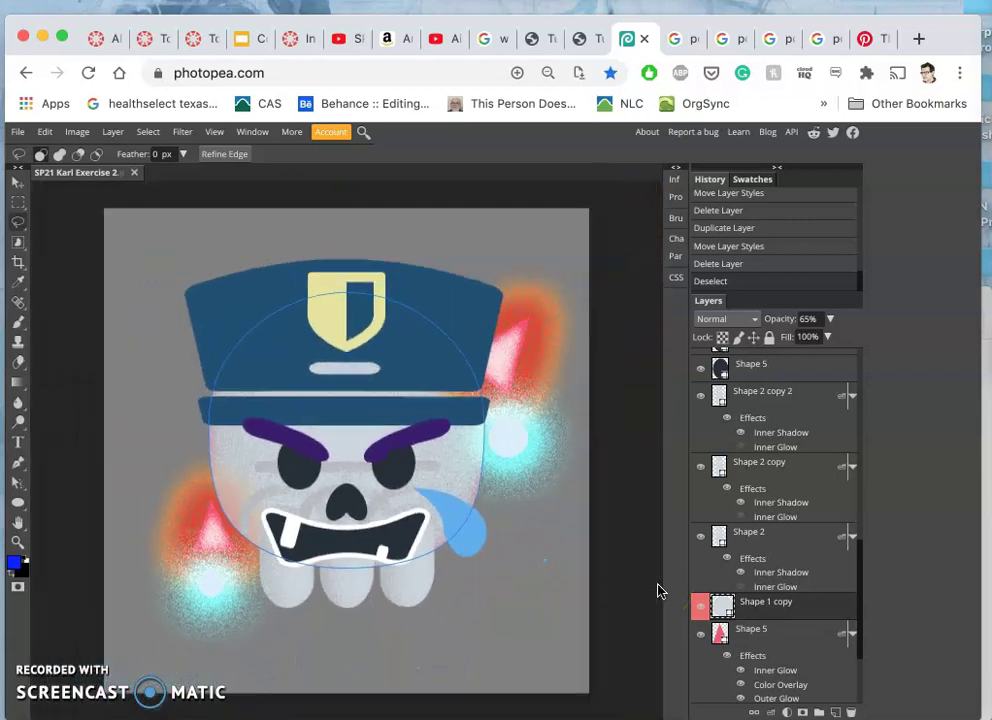
scroll(658, 590, "up", 3)
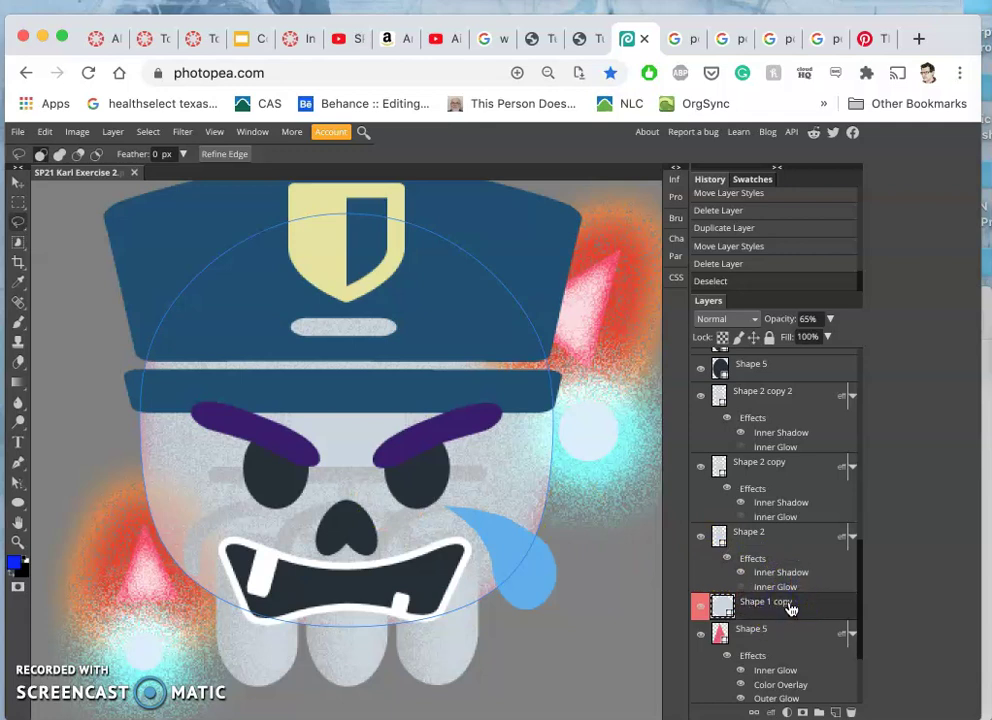
key("super+j")
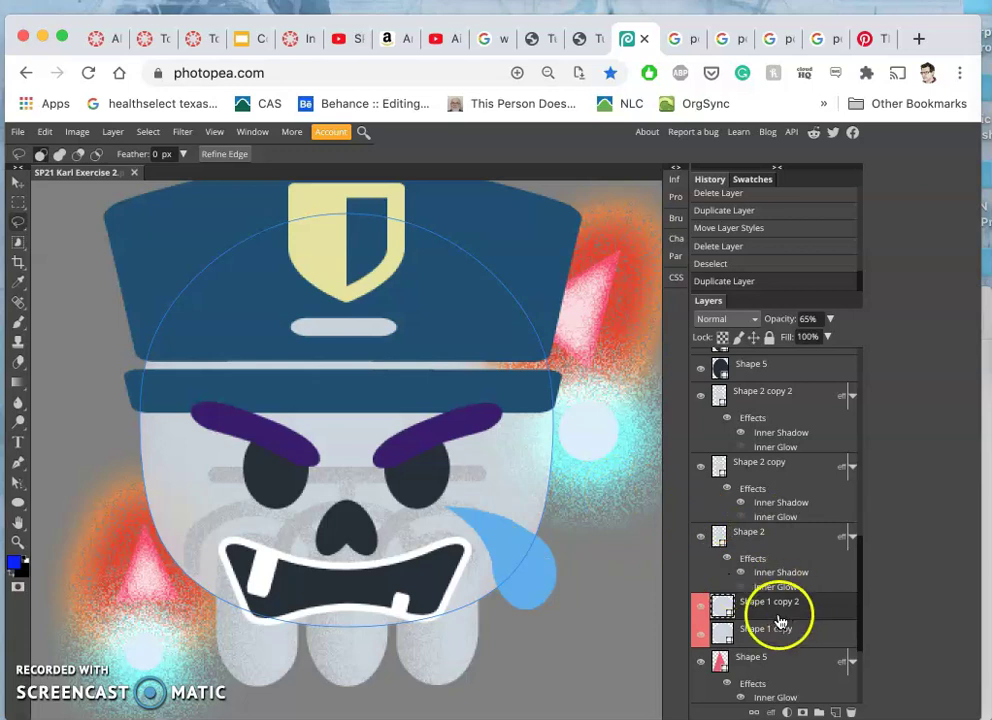
key("super+t")
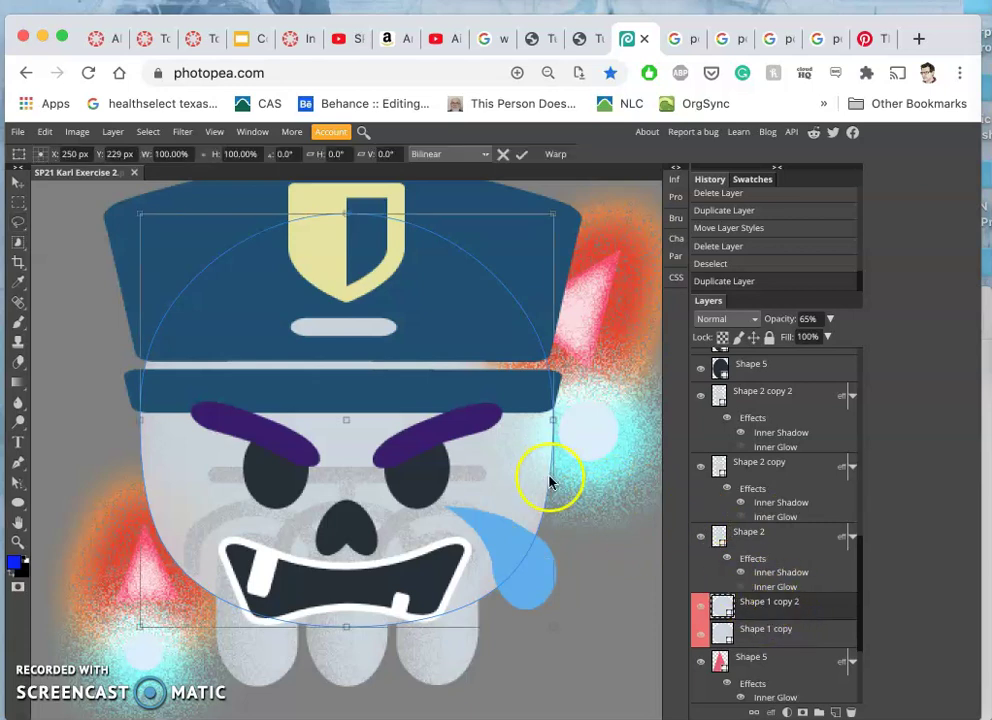
left_click_drag(553, 214, 474, 313)
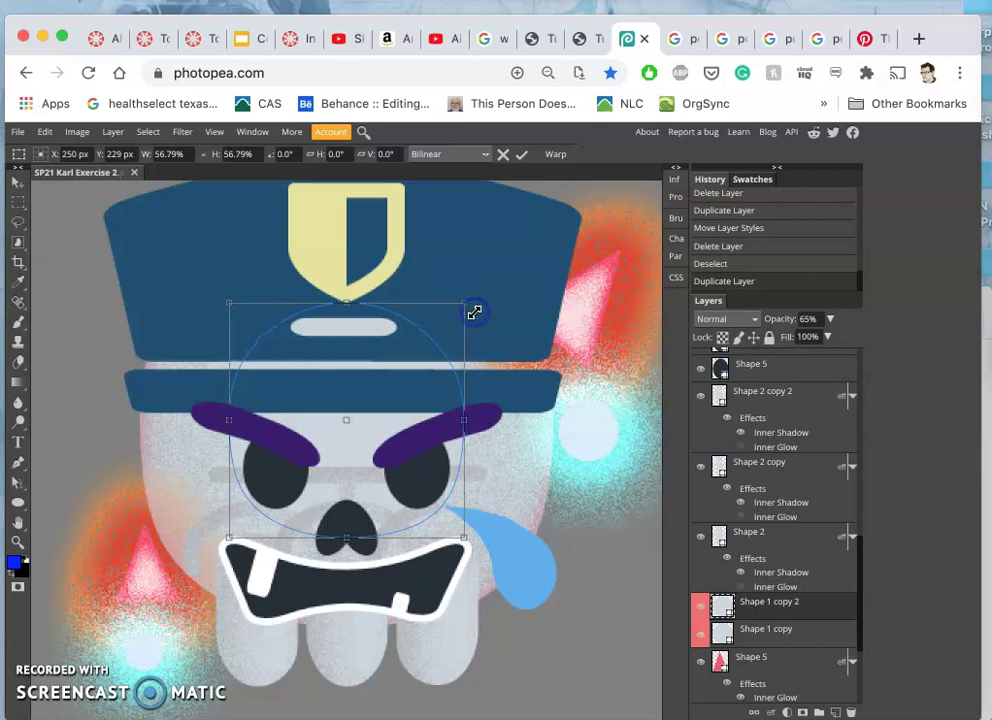
key("Return")
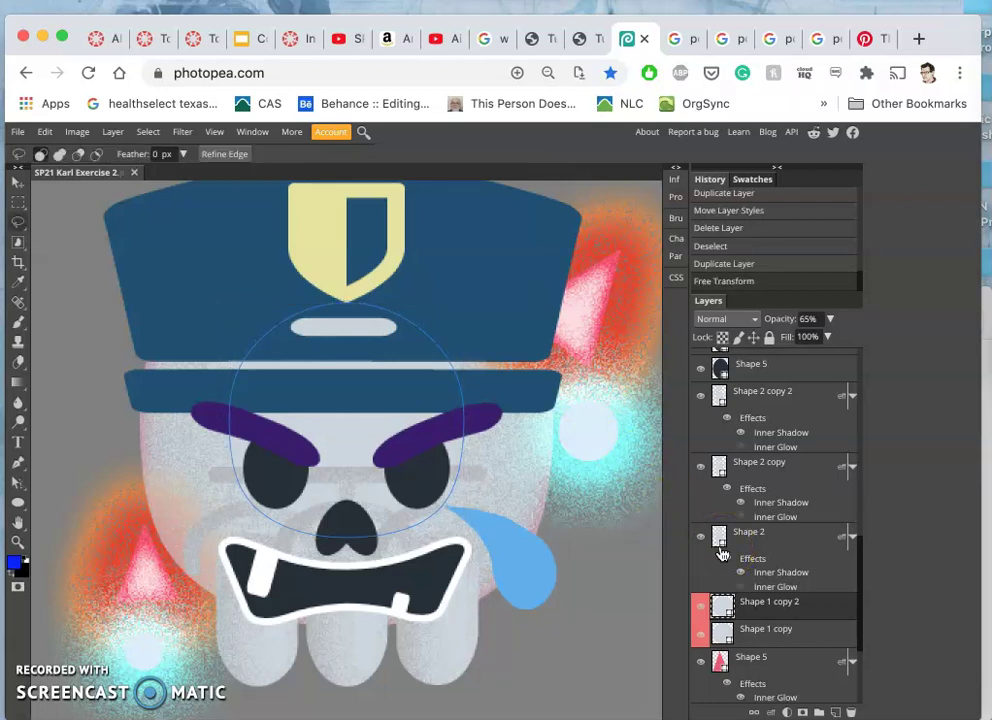
- Try moving Shape 2 up and down the layer stack, then undo those reorders
left_click(778, 615)
key("ctrl+]")
key("ctrl+]")
key("ctrl+]")
key("ctrl+]")
key("ctrl+]")
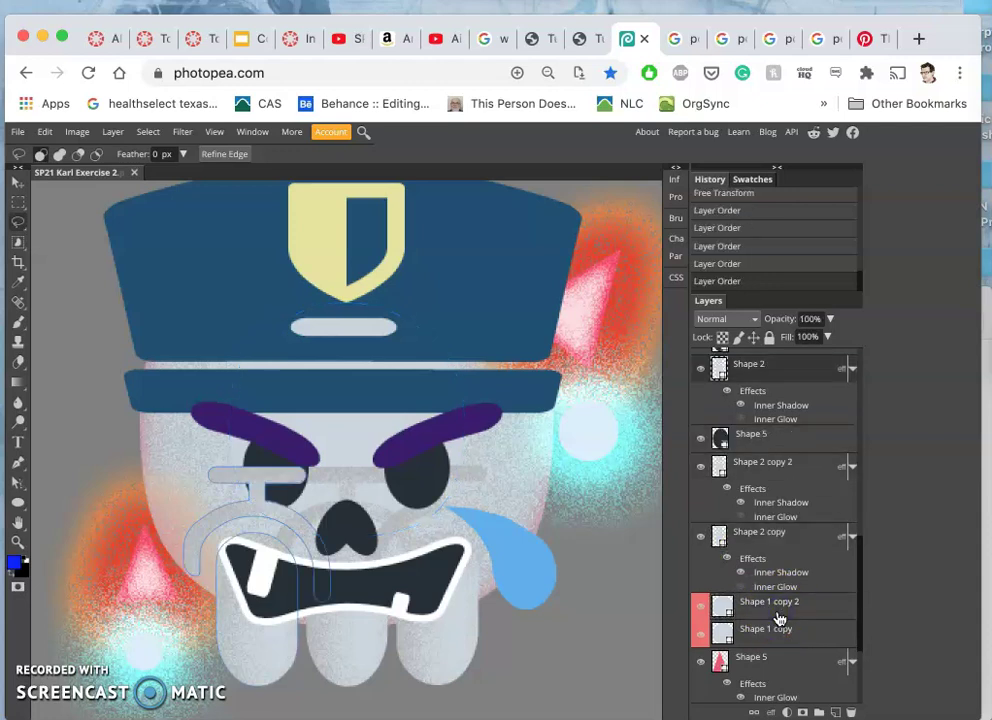
key("ctrl+]")
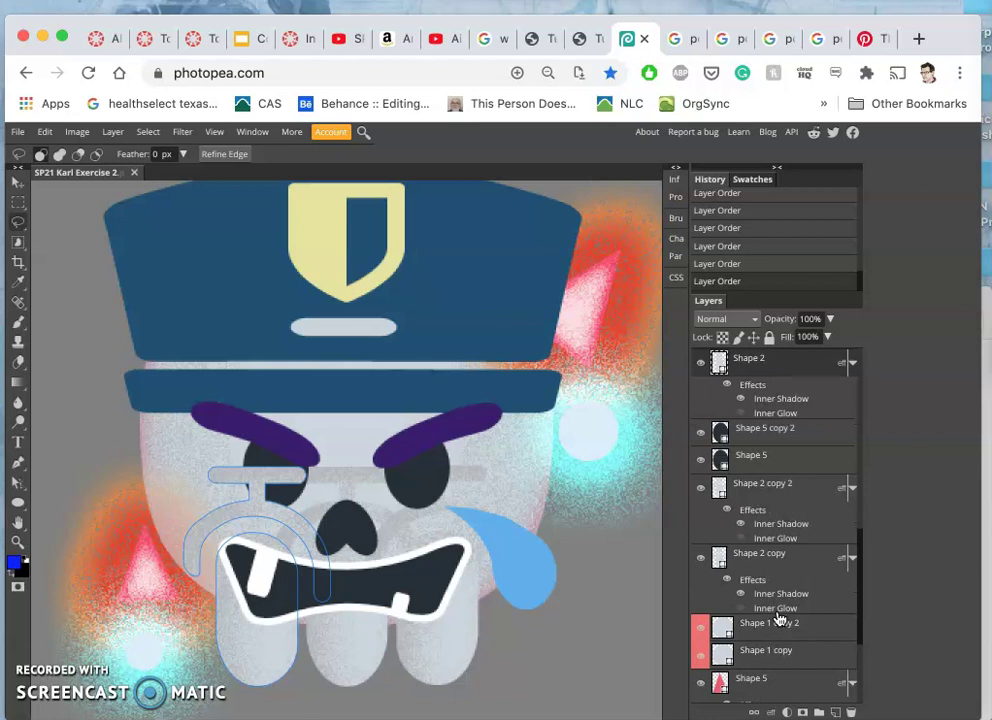
key("ctrl+[")
key("ctrl+[")
key("ctrl+[")
key("ctrl+[")
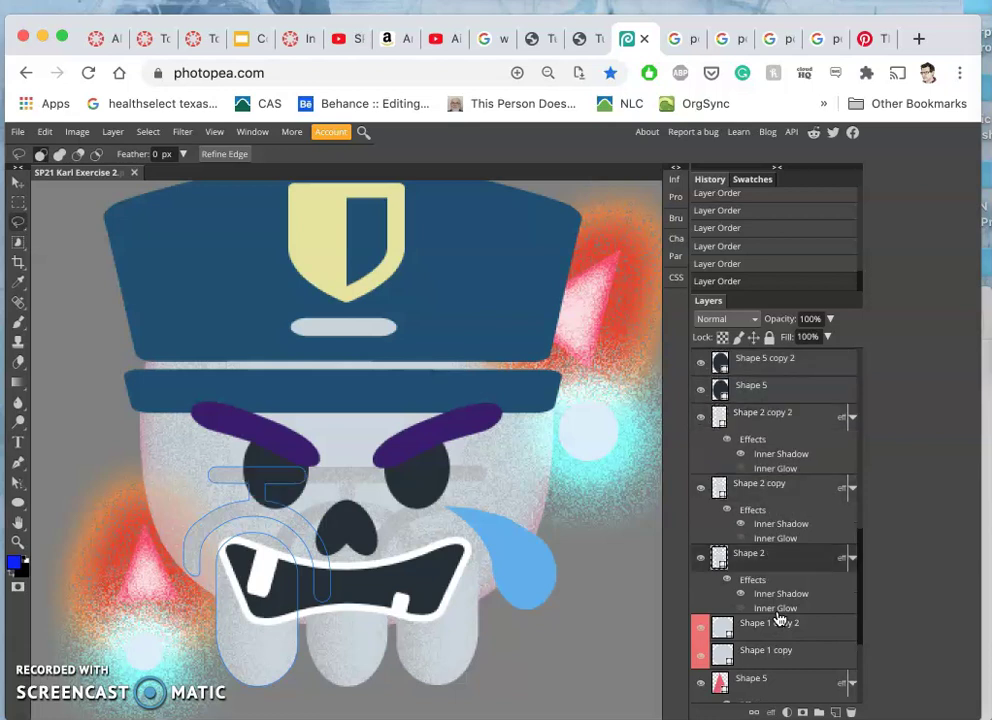
key("ctrl+]")
key("ctrl+]")
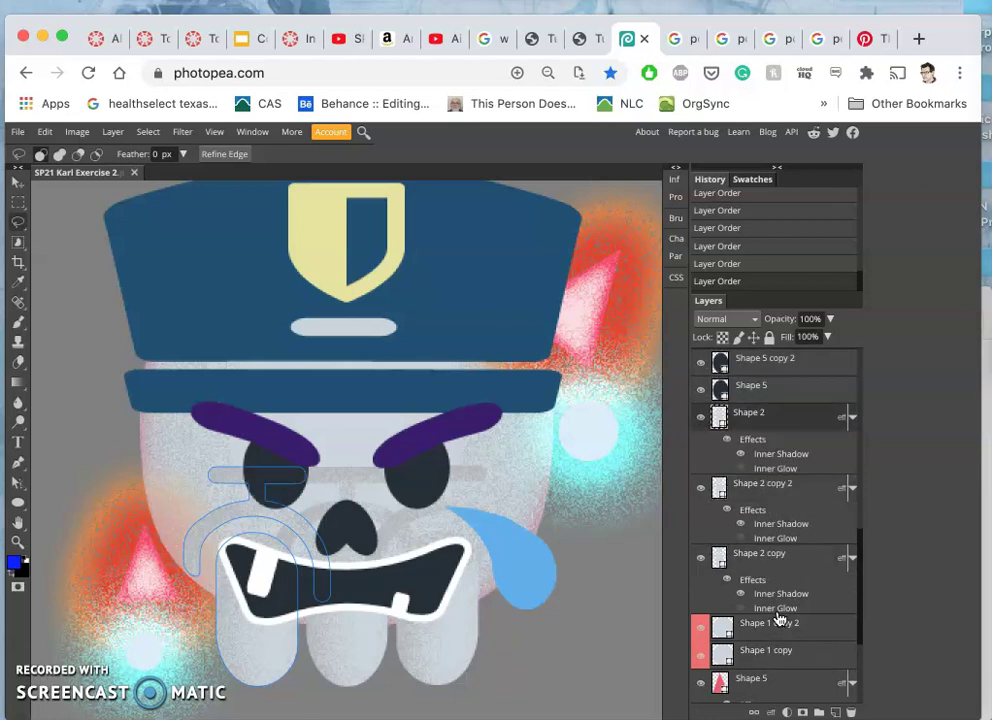
key("ctrl+]")
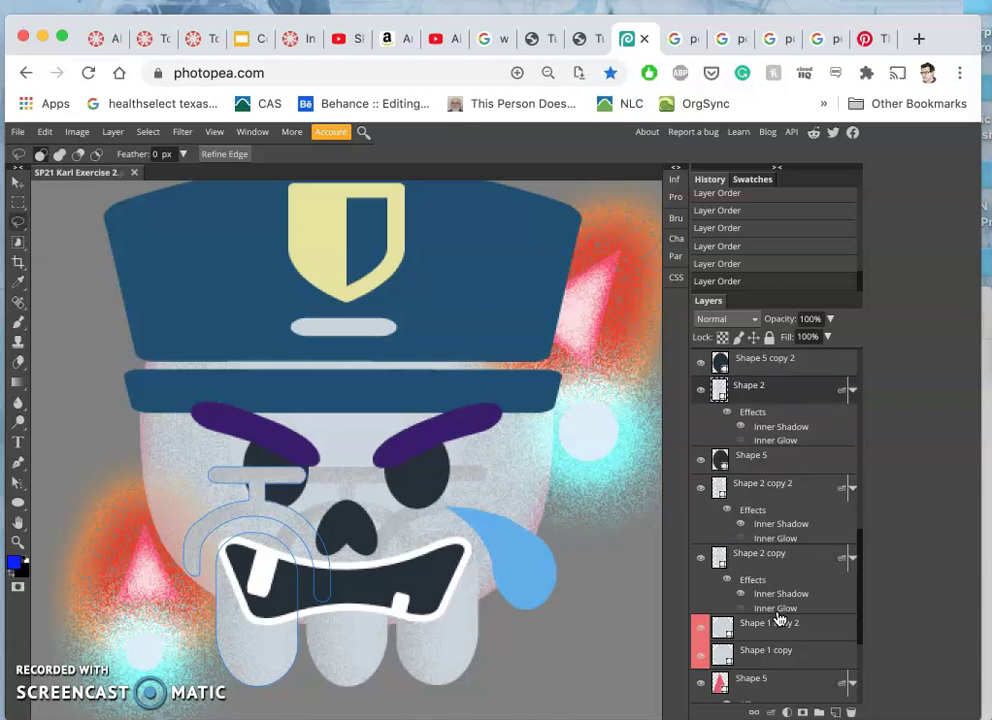
key("ctrl+]")
key("ctrl+j")
key("ctrl+j")
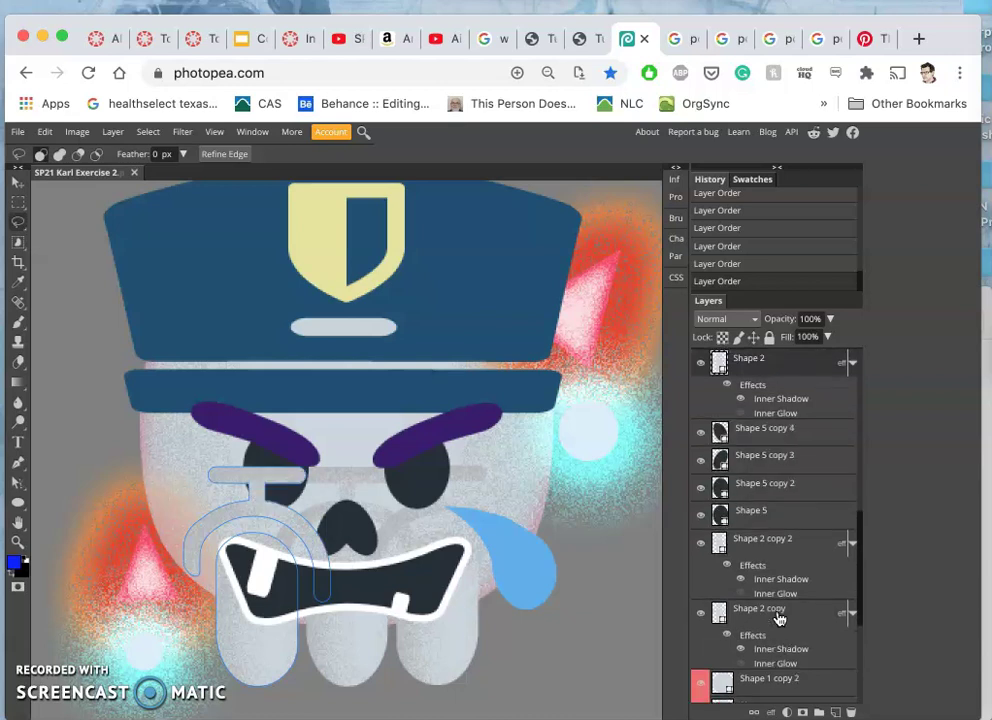
key("ctrl+v")
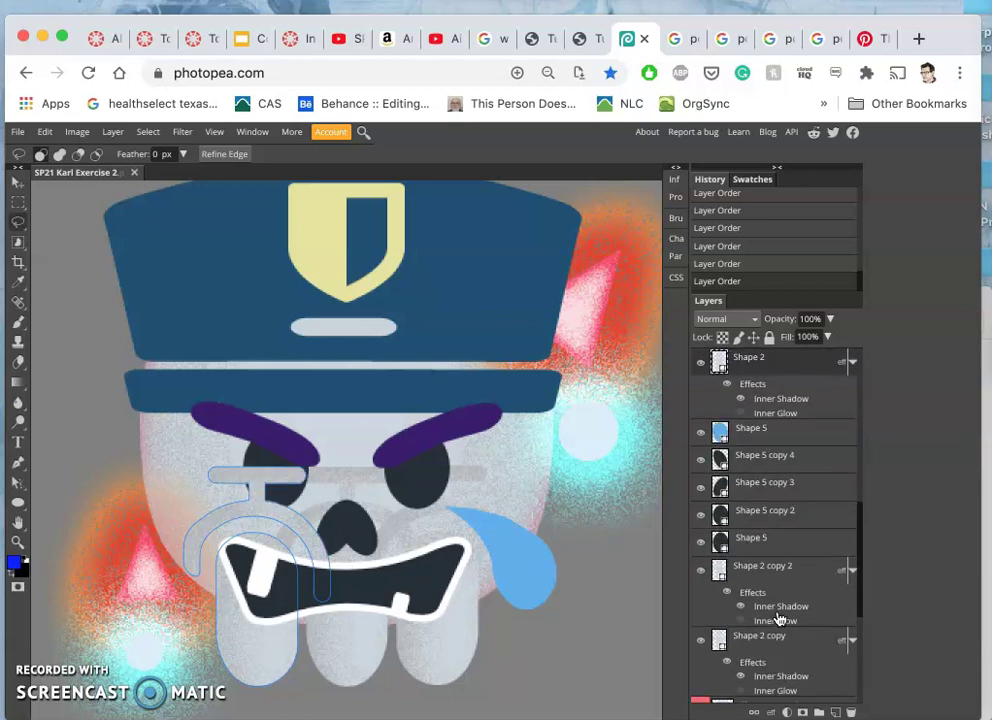
key("ctrl+z")
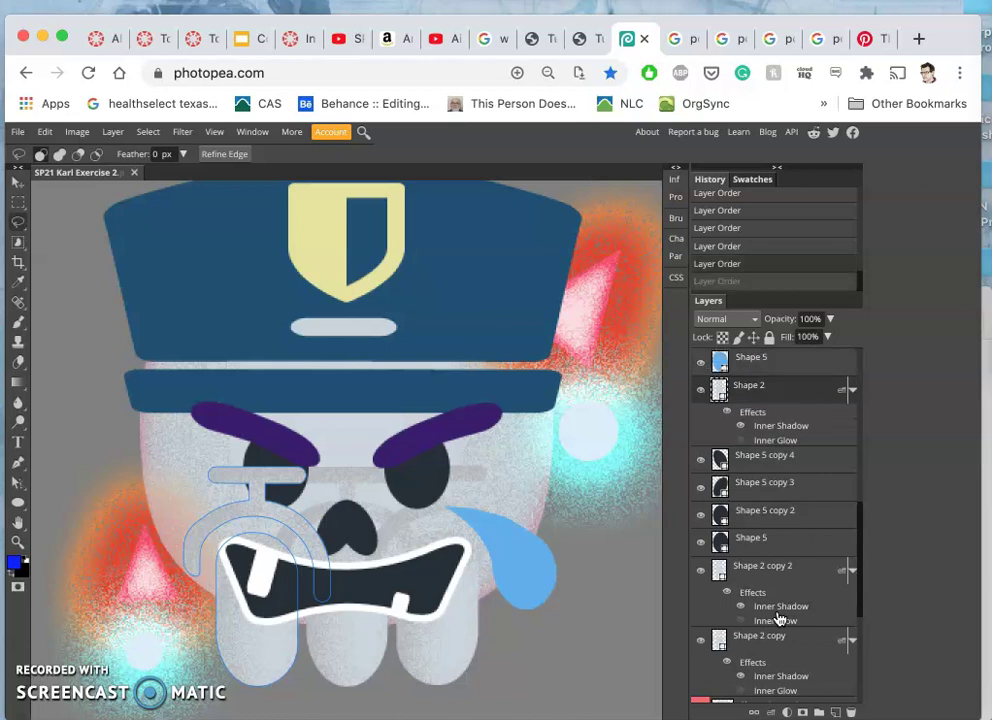
key("ctrl+z")
key("ctrl+z")
key("ctrl+z")
key("ctrl+z")
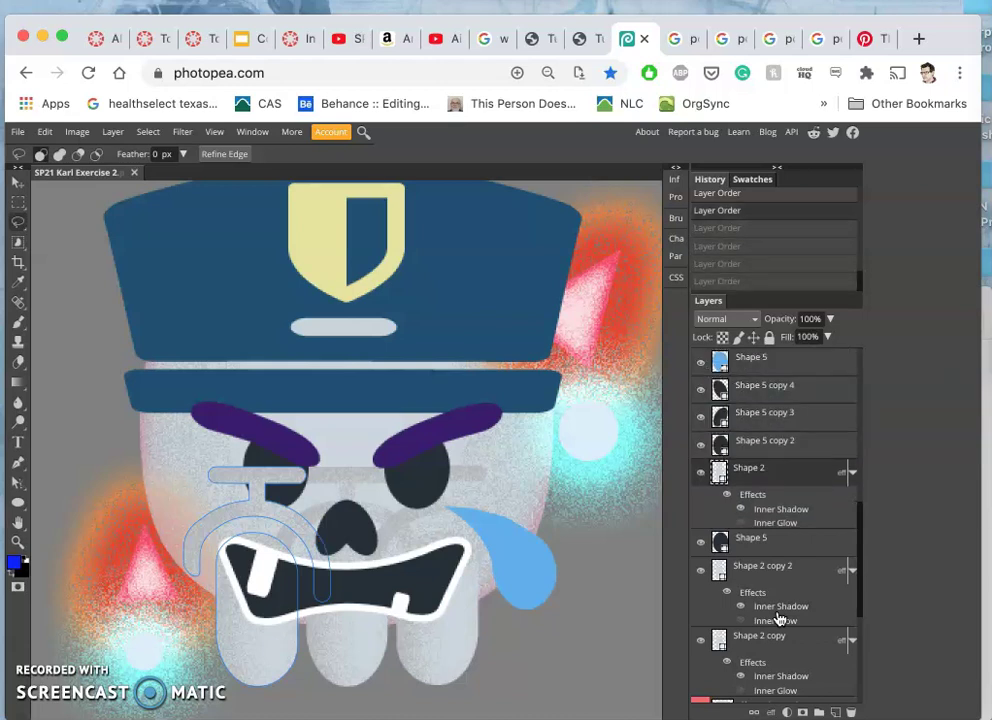
- Raise Shape 1 copy 2 so it sits just above Shape 2
scroll(779, 619, "down", 3)
left_click(773, 612)
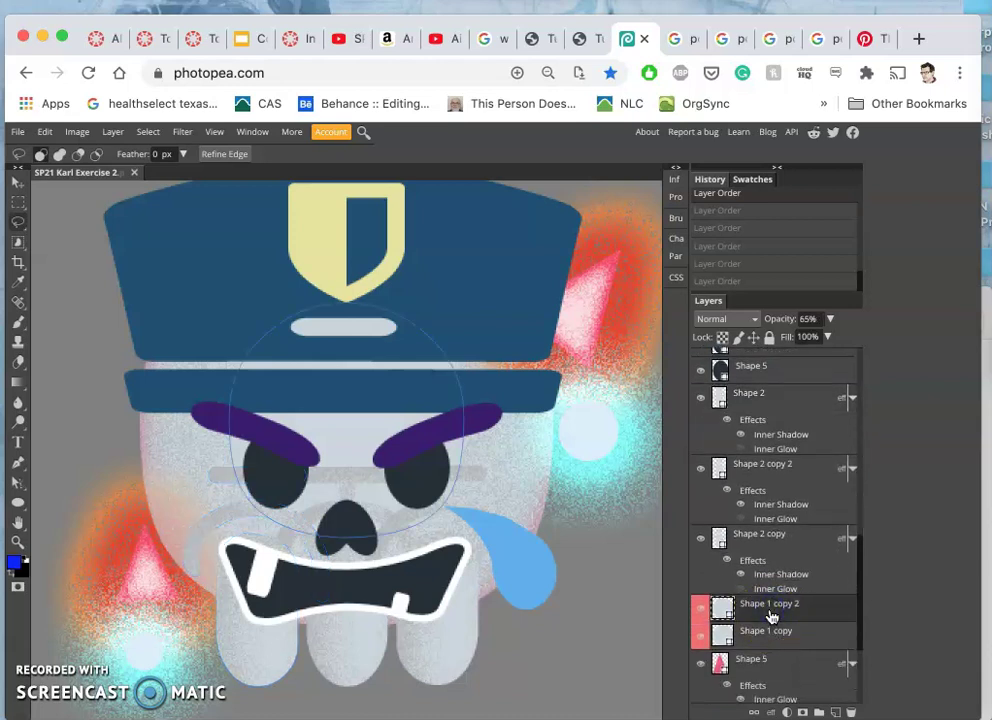
key("ctrl+bracketright")
key("ctrl+bracketright")
key("ctrl+bracketright")
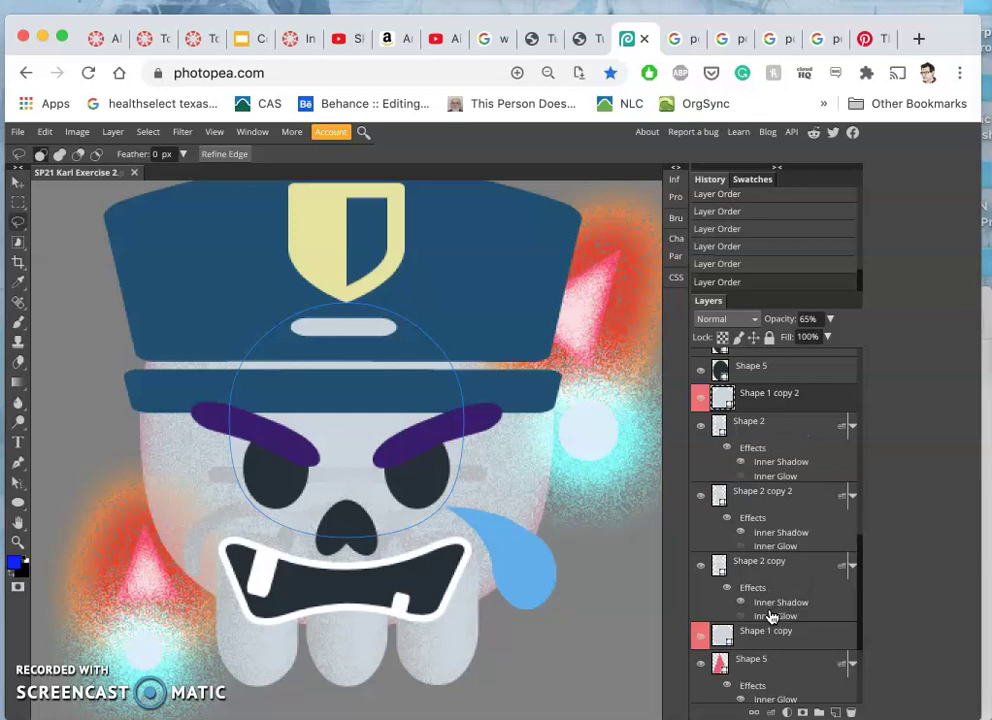
scroll(750, 560, "up", 2)
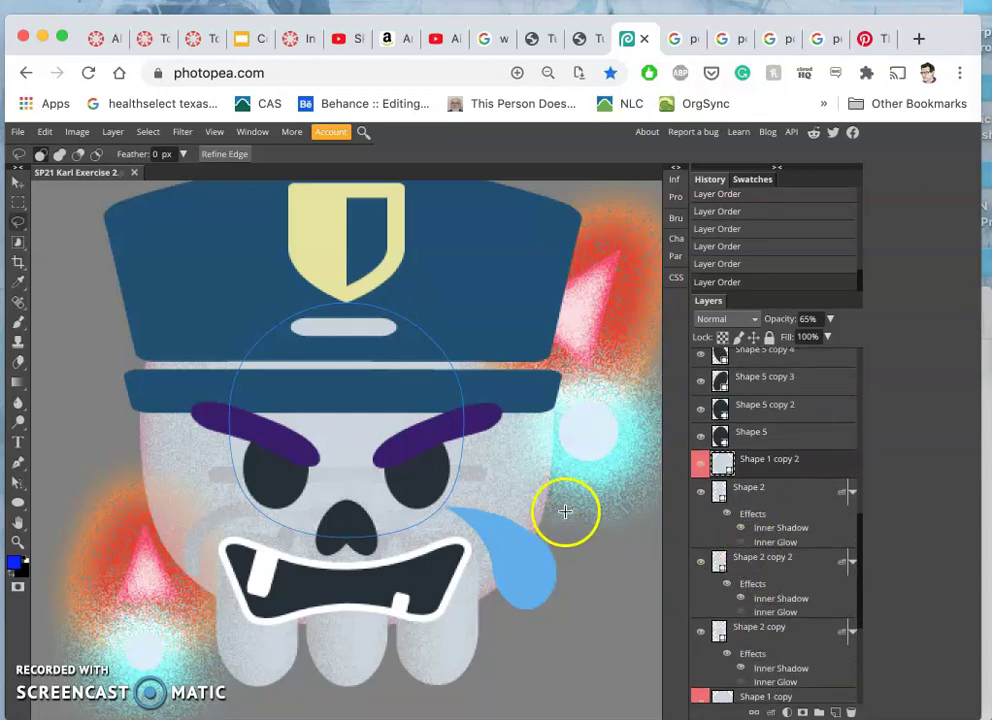
- Clear the selection and toggle the shrunken circle's visibility to compare it with the layers below
left_click(465, 498)
left_click(18, 221)
left_click(248, 387)
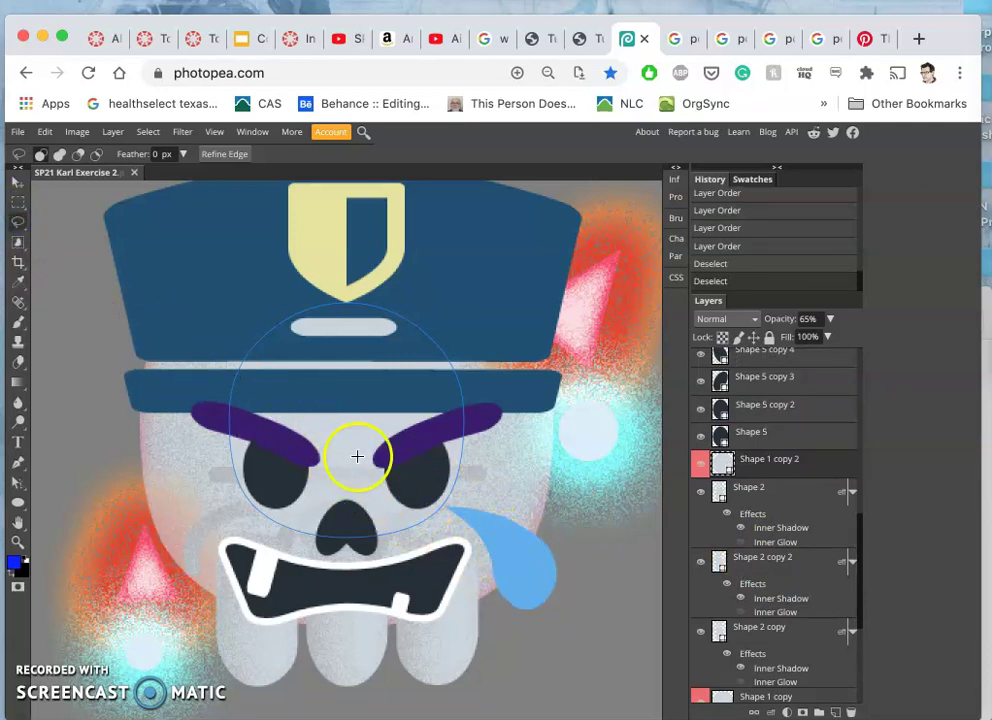
left_click(700, 463)
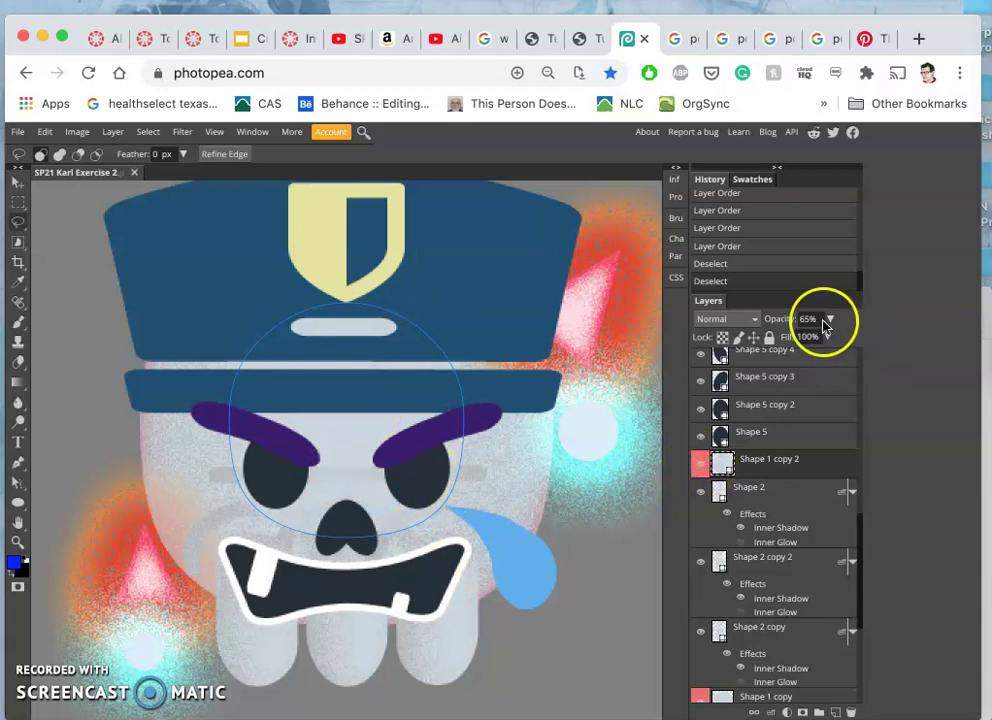
left_click(775, 436)
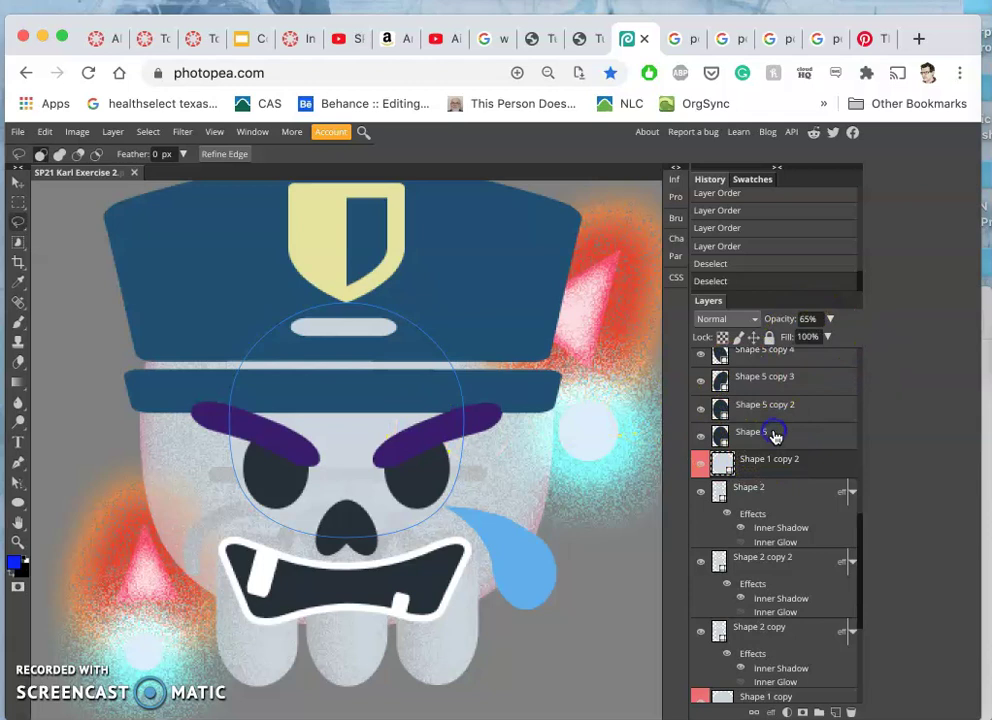
left_click(786, 432)
left_click(613, 436)
scroll(602, 447, "down", 3)
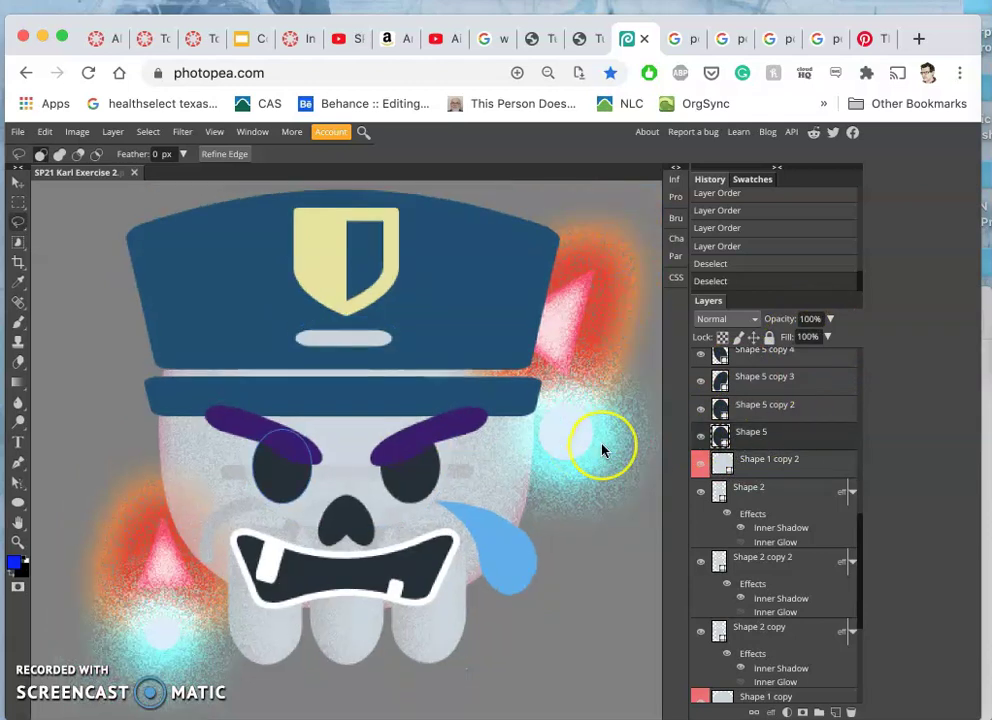
scroll(604, 450, "down", 2)
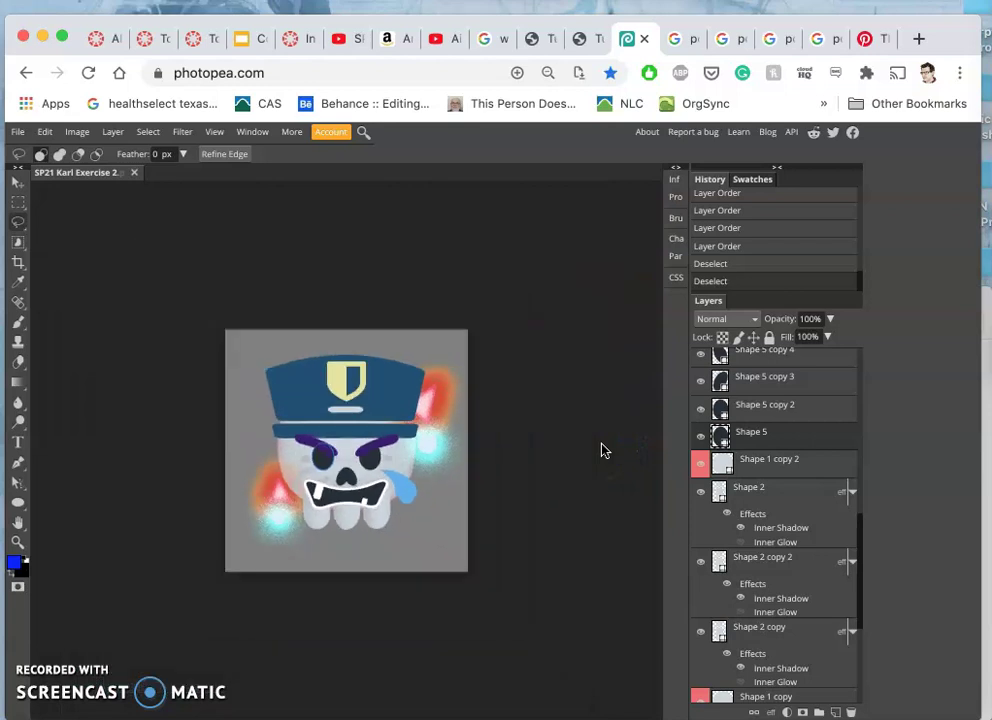
scroll(601, 450, "up", 4)
left_click(458, 436)
left_click(786, 558)
- Drag Shape 1 copy 2 slightly lower with the Move tool to centre it over the eyes
left_click(779, 465)
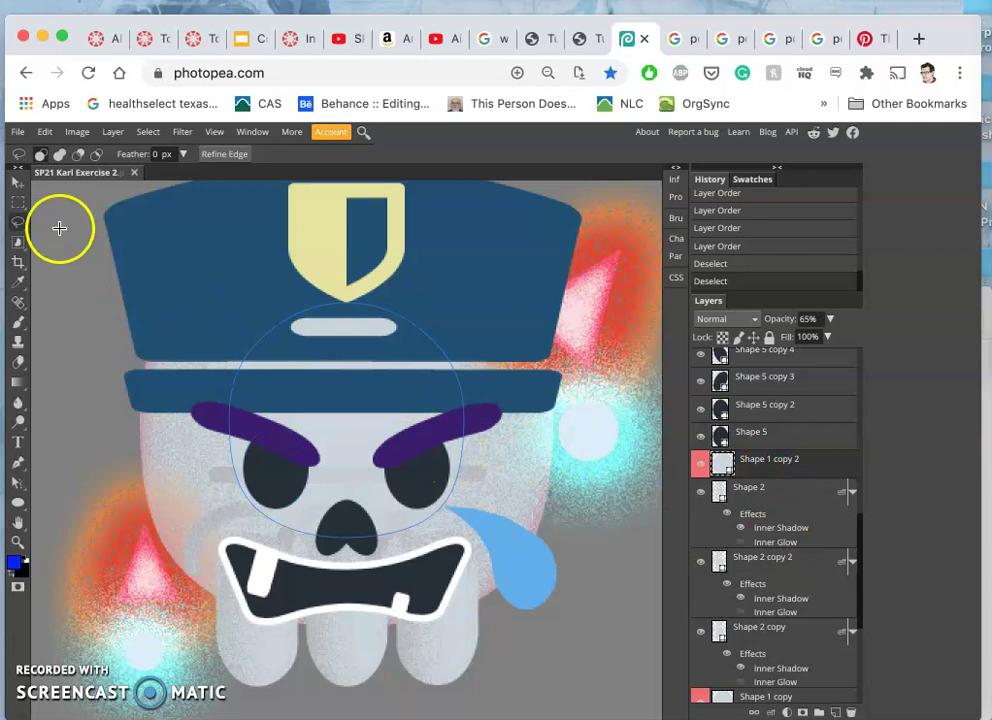
left_click(17, 182)
left_click(357, 460)
left_click_drag(357, 460, 353, 479)
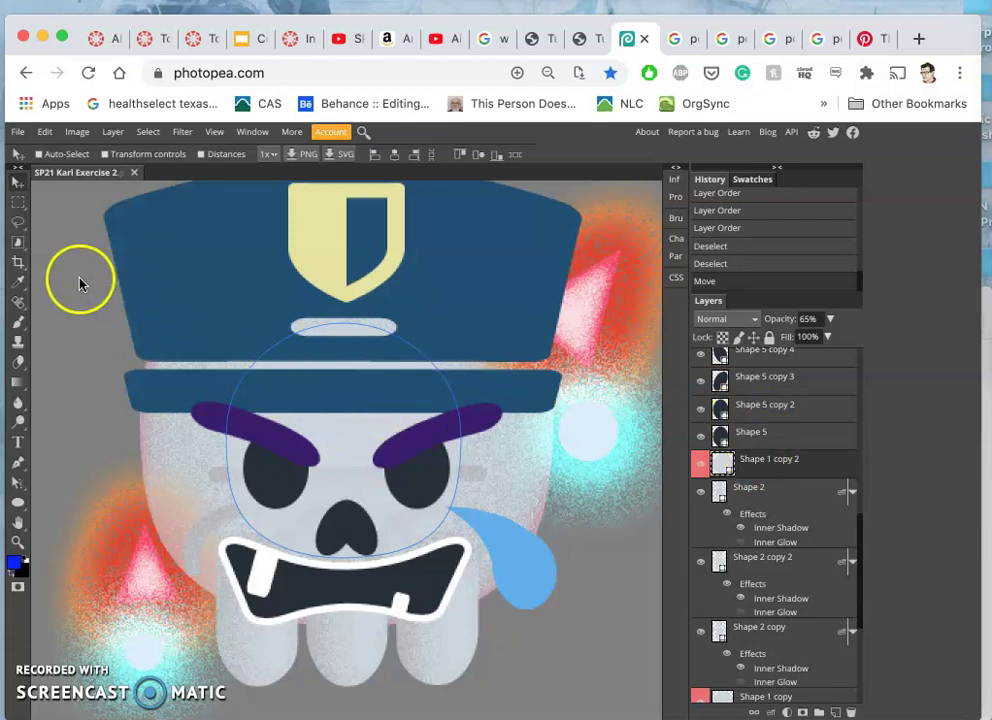
- Clear the selection and set Shape 1 copy 2's blend mode to Dissolve
left_click(21, 222)
left_click(166, 455)
left_click(480, 510)
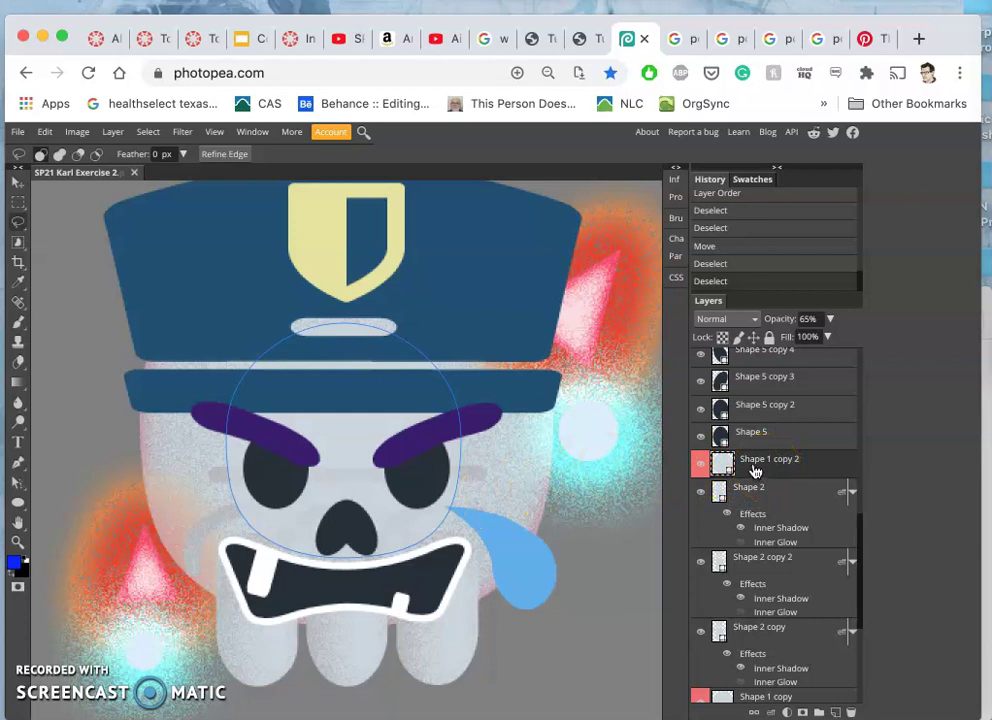
left_click(745, 320)
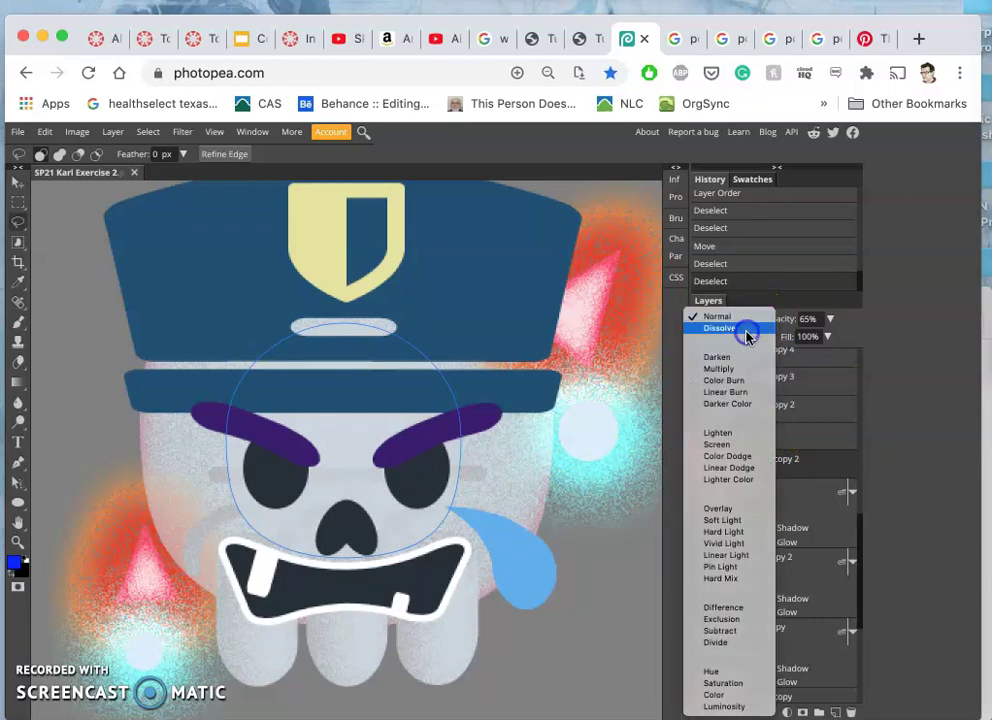
left_click(746, 330)
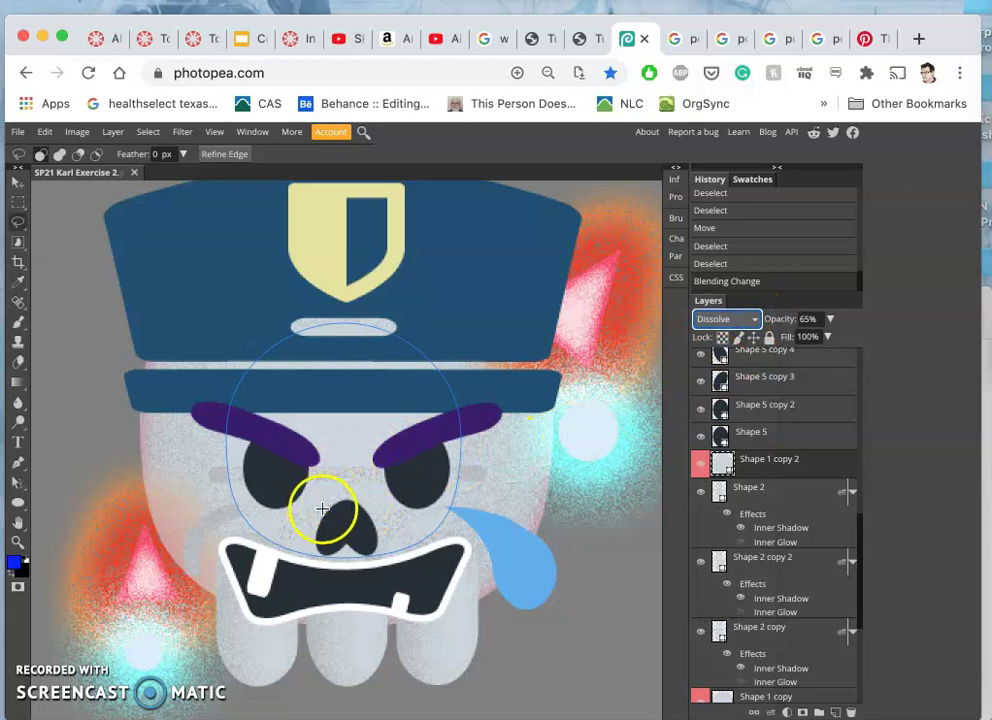
- Deselect, then open the Layer Style settings for the Shape 5 eye layer
left_click(18, 222)
left_click(73, 310)
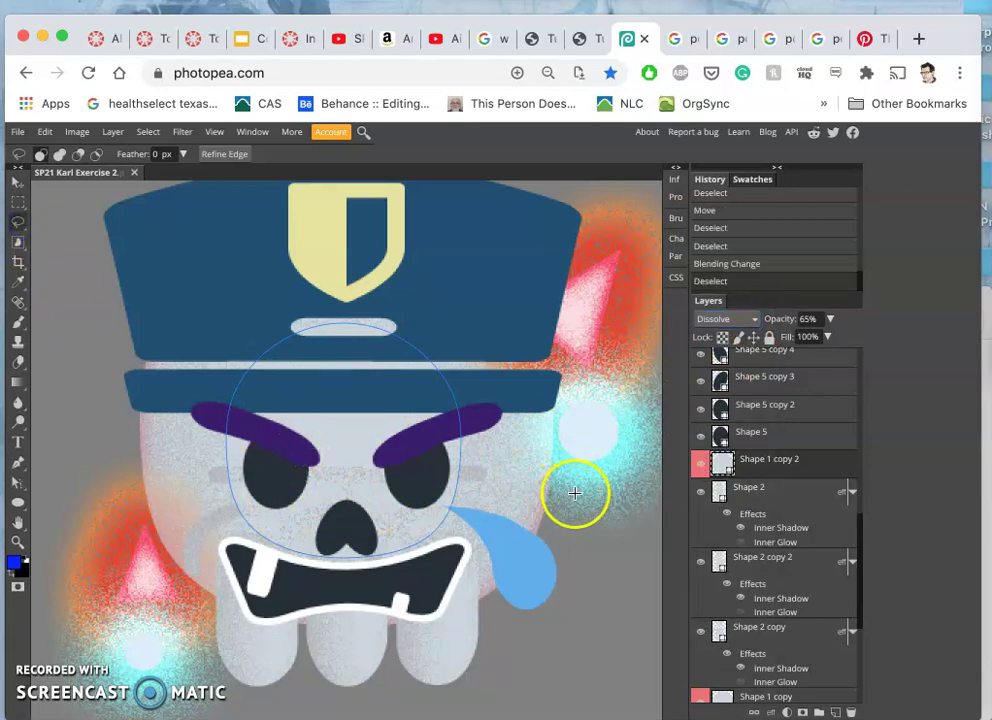
left_click(801, 436)
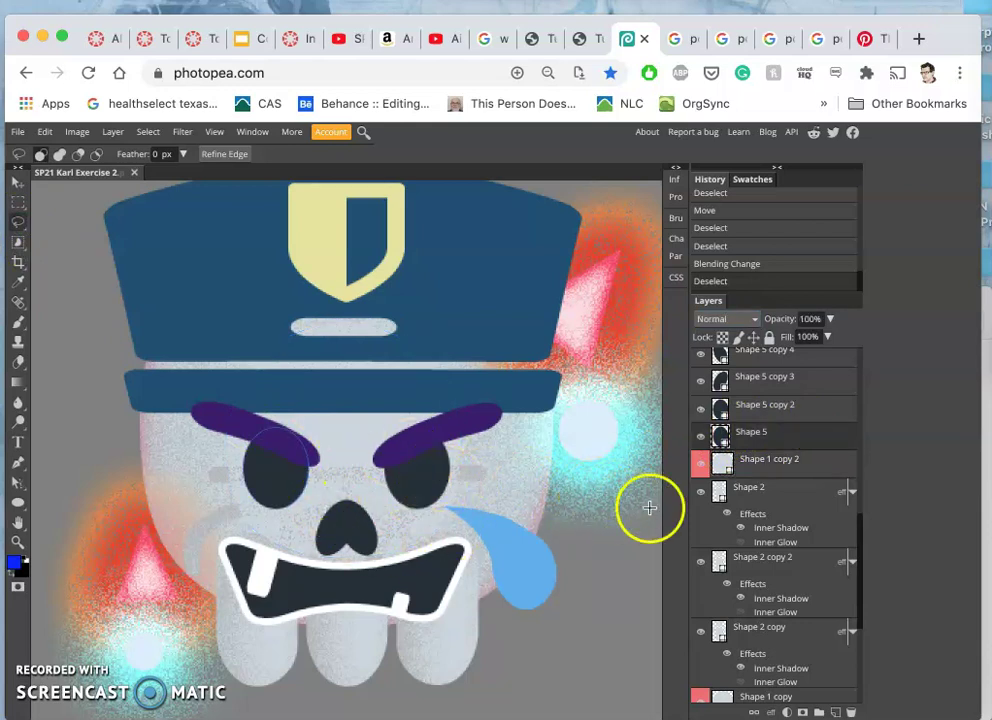
double_click(793, 440)
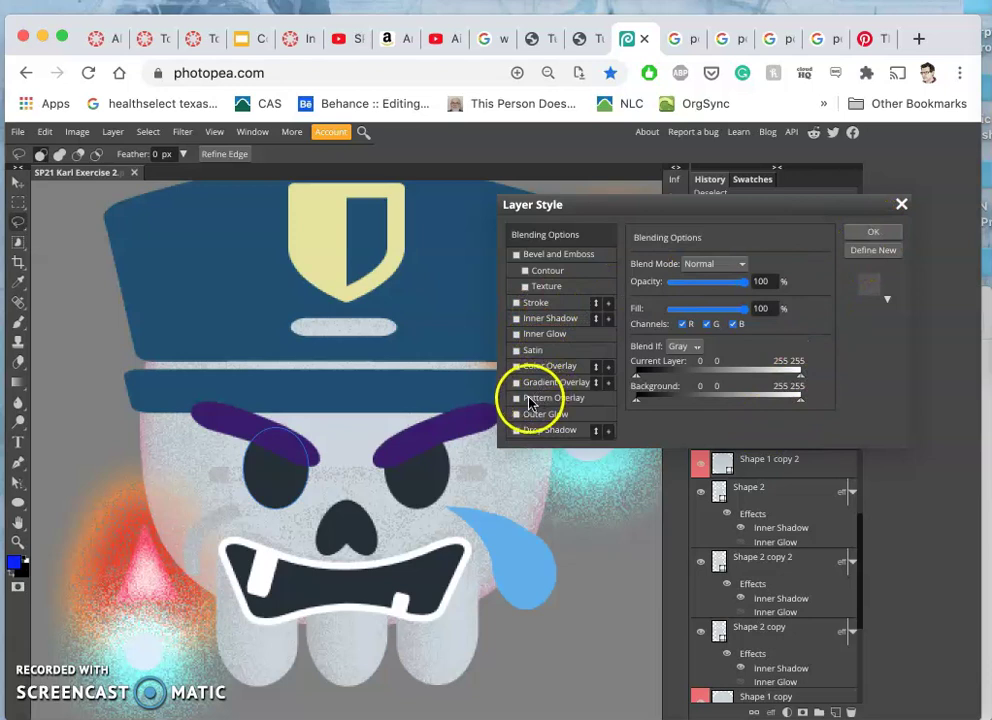
- Add a dark brown Inner Glow to the eye at about 69% opacity and 81% noise, then apply
left_click(517, 335)
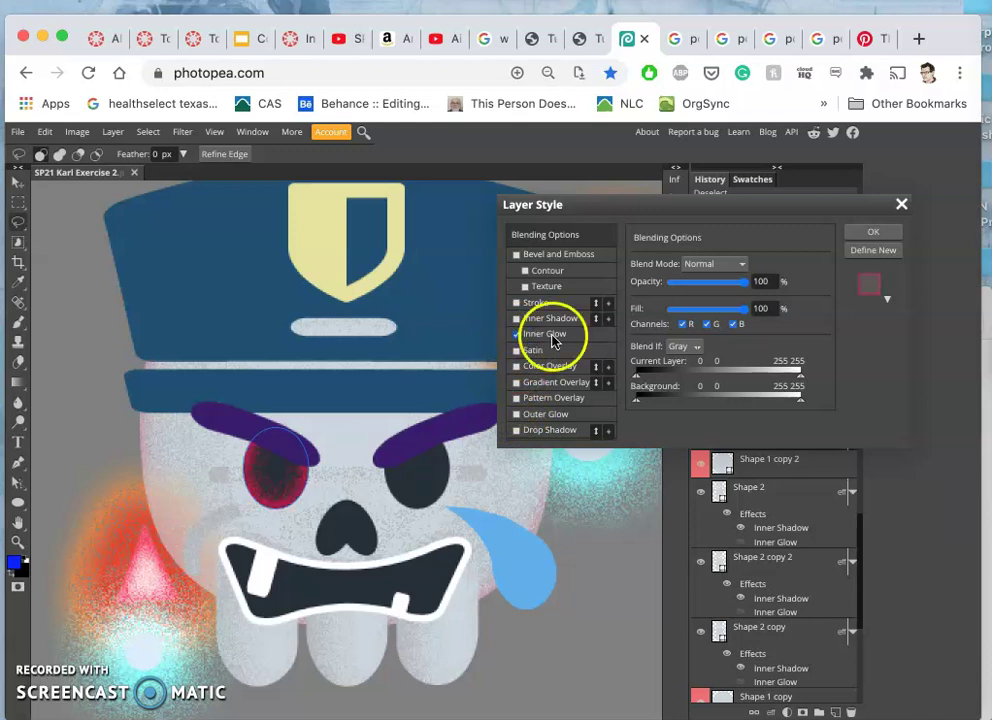
left_click(560, 334)
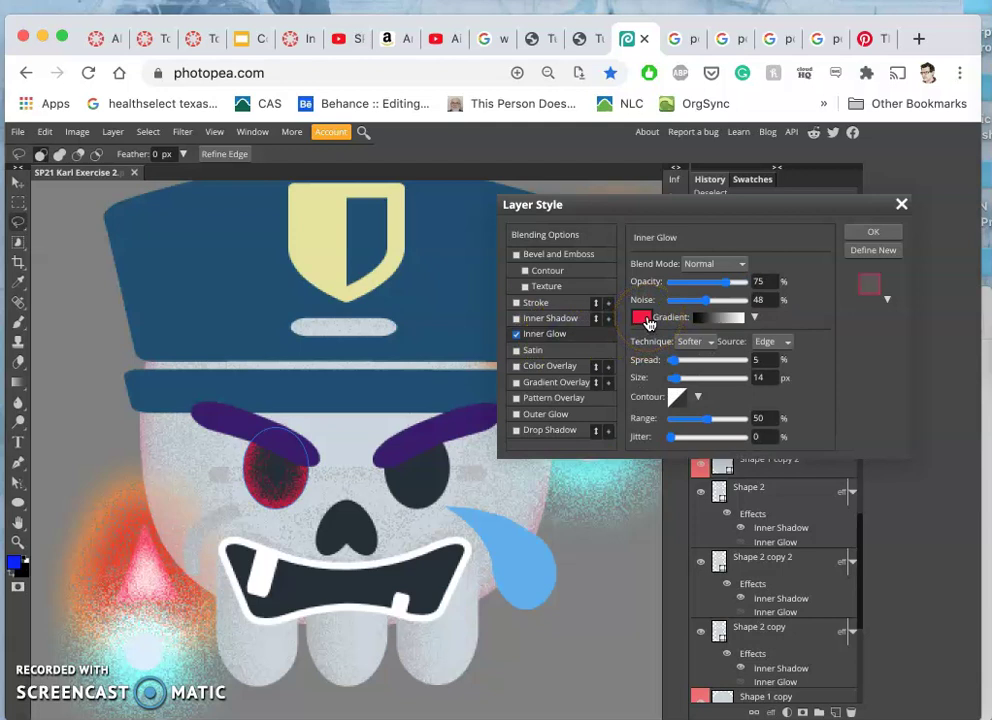
left_click(642, 318)
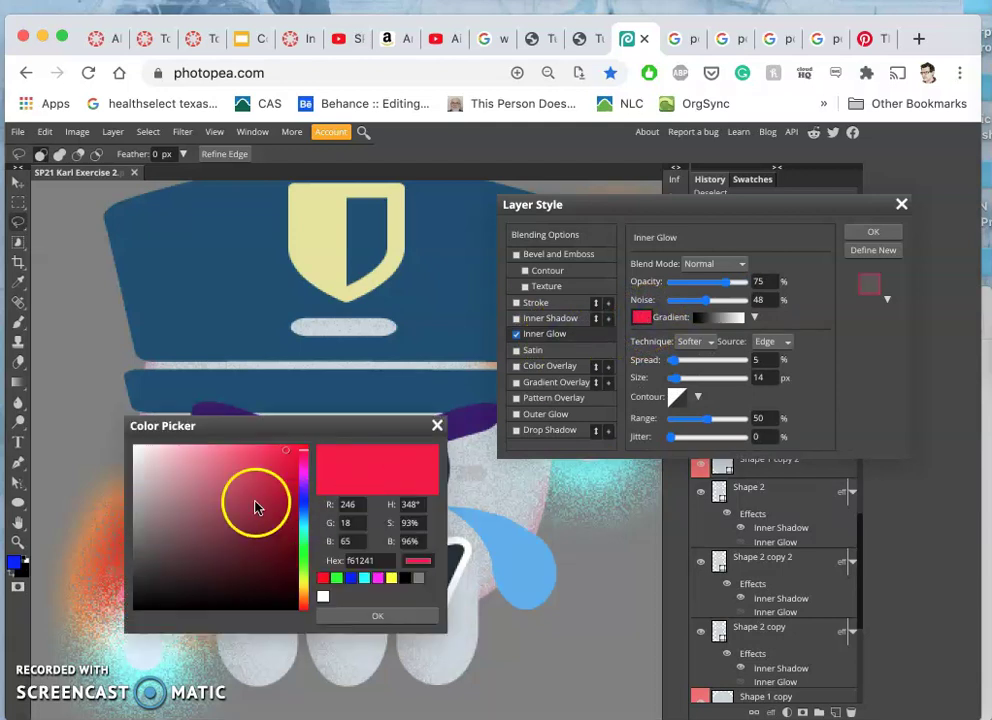
left_click(303, 604)
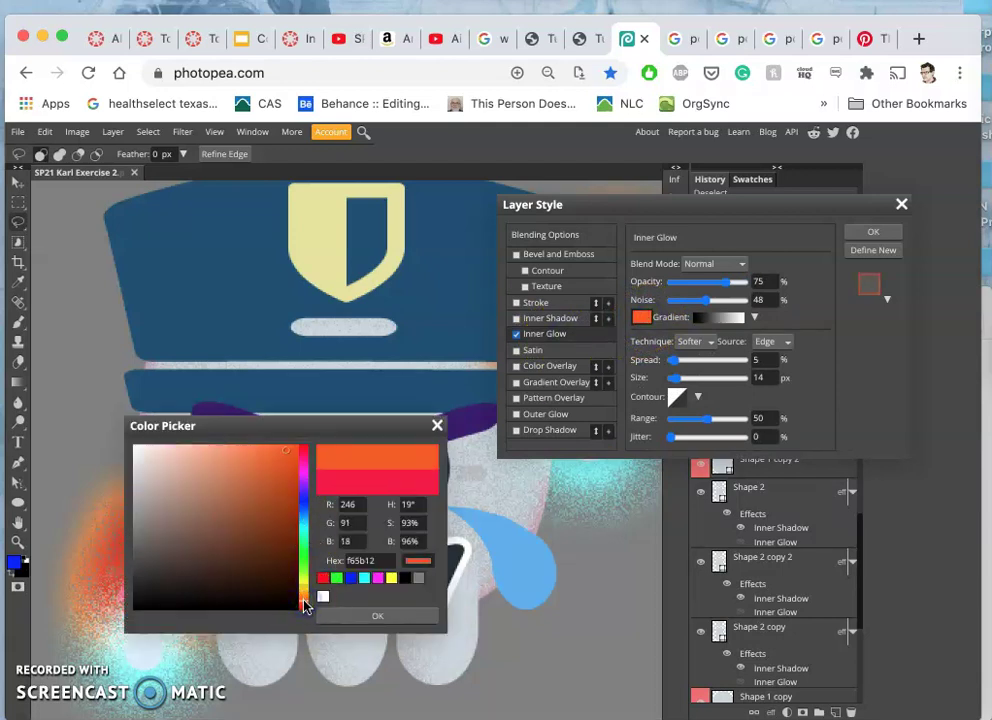
left_click(340, 616)
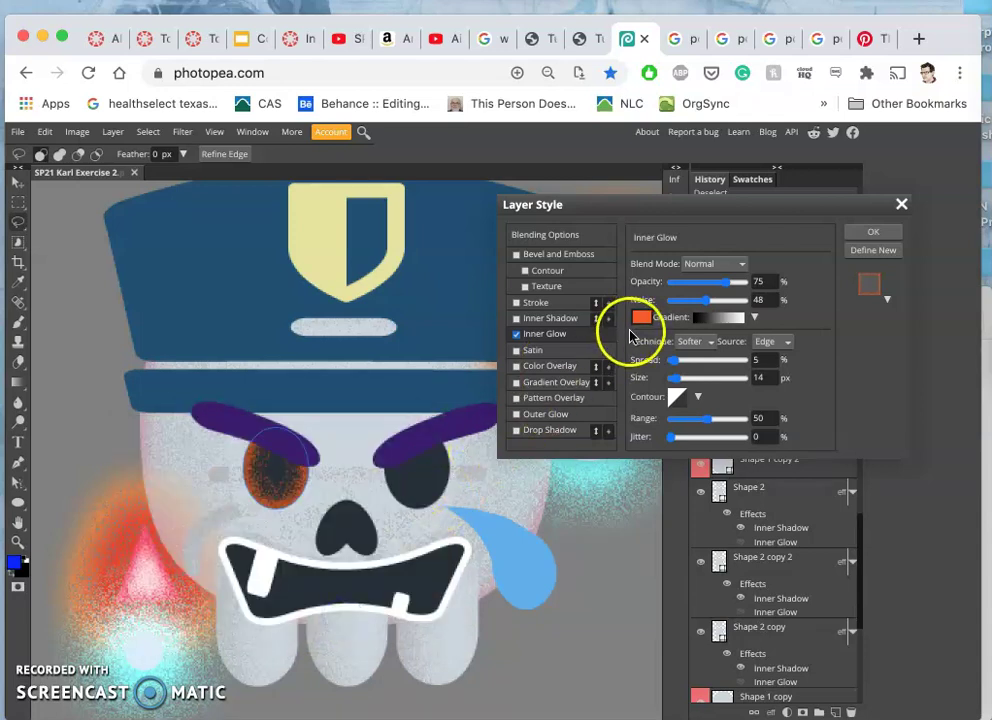
left_click_drag(724, 283, 695, 284)
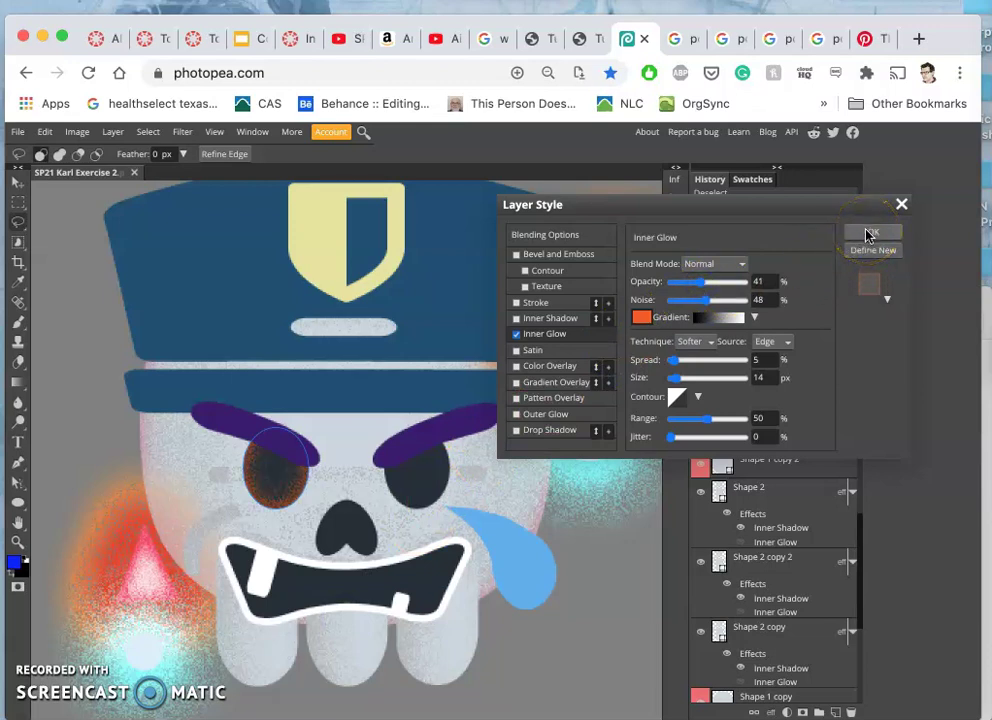
left_click(736, 326)
left_click(642, 318)
left_click(247, 540)
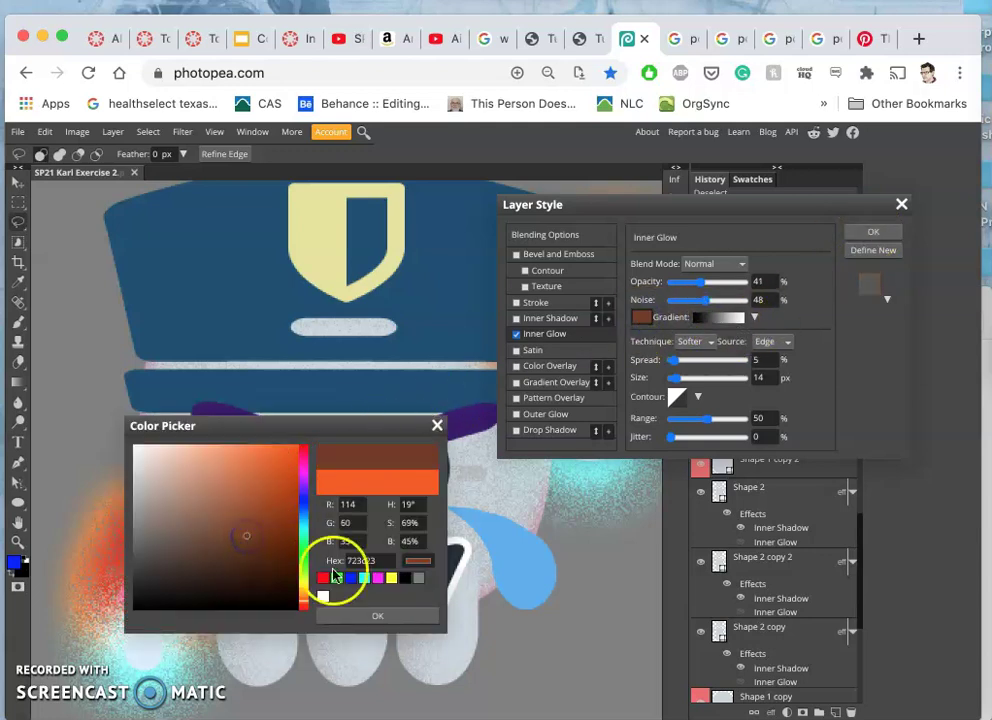
left_click(366, 619)
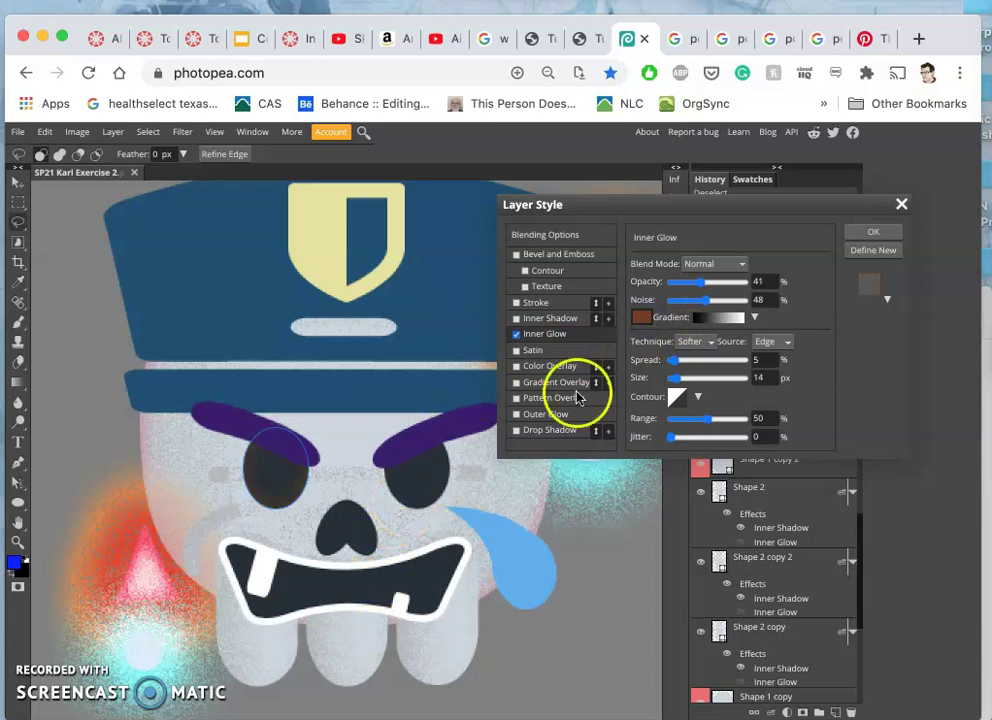
mouse_move(706, 302)
left_mouse_down()
mouse_move(733, 298)
mouse_move(704, 283)
mouse_move(737, 285)
mouse_move(722, 289)
left_mouse_up()
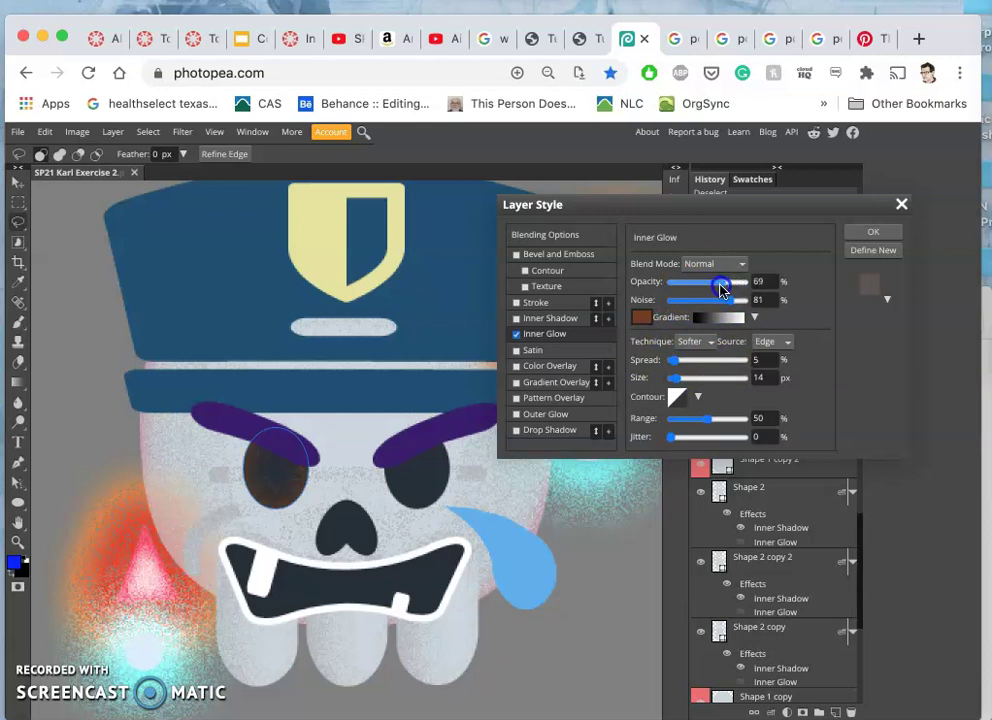
left_click(860, 232)
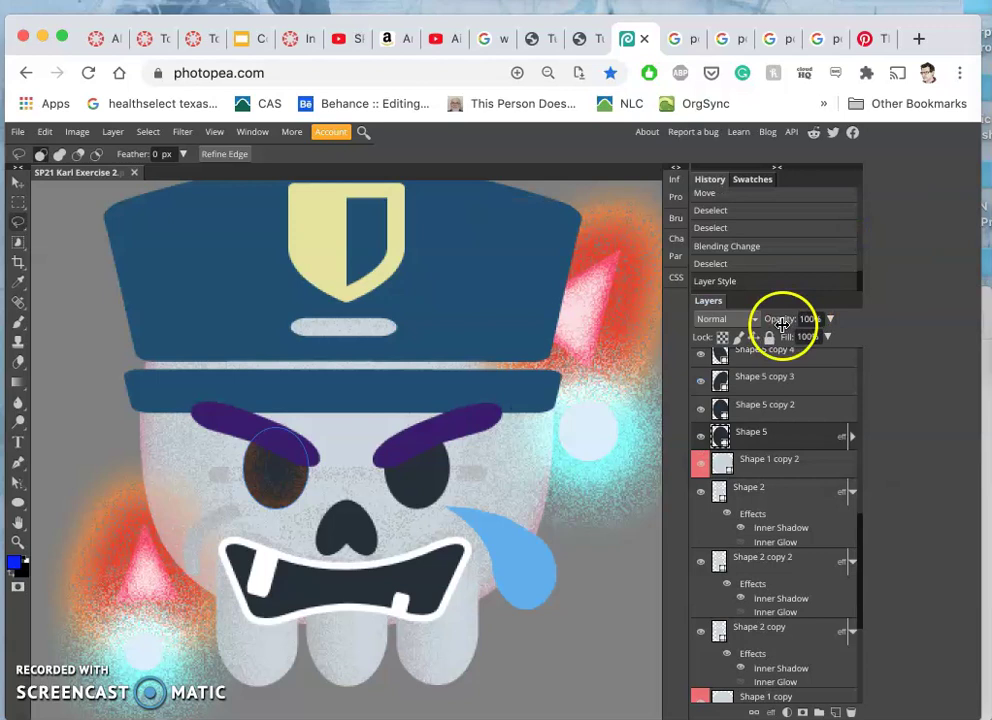
- Duplicate Shape 5 as Shape 5 copy 7 and drag its Inner Glow onto Shape 5 copy 2
left_click(769, 441)
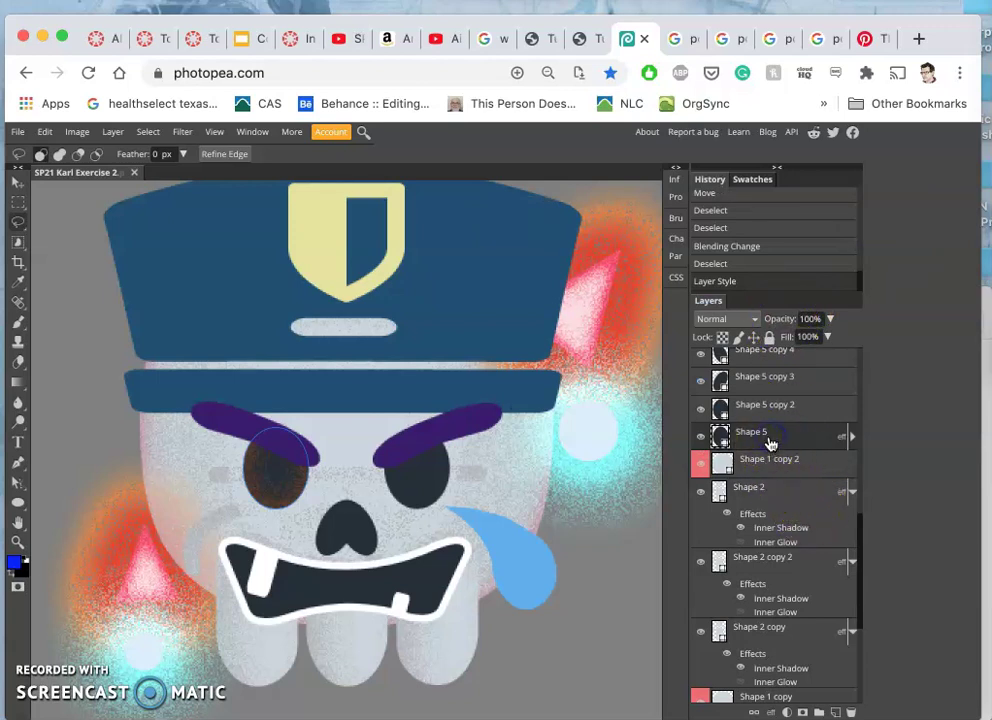
left_click_drag(763, 452, 783, 441)
key("super+j")
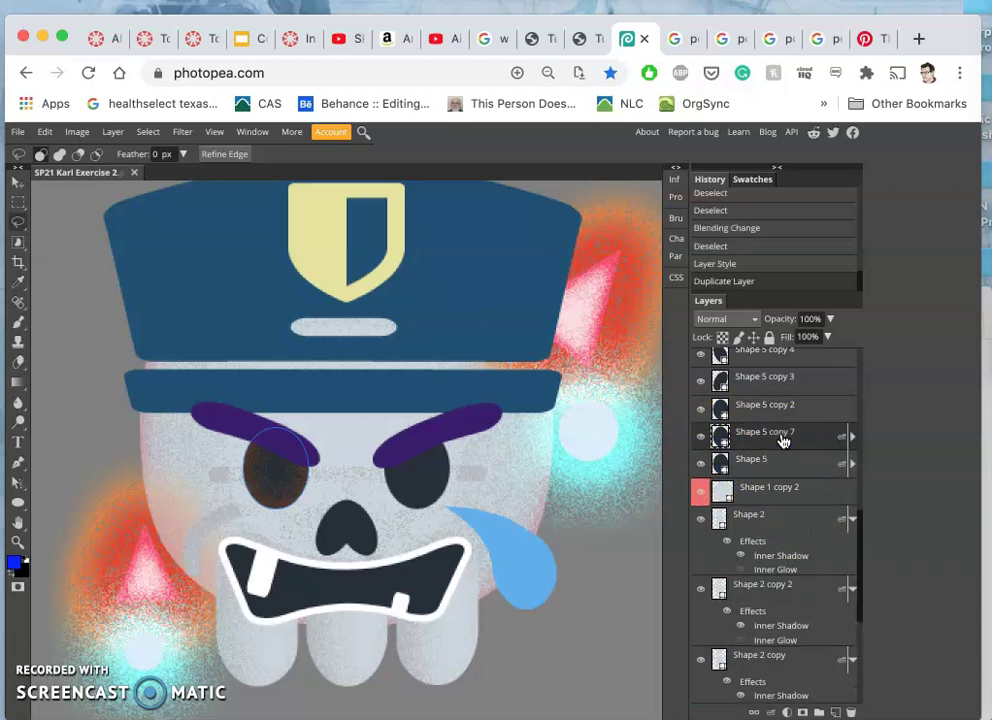
left_click(851, 439)
left_click(851, 437)
left_click(851, 437)
left_click(851, 437)
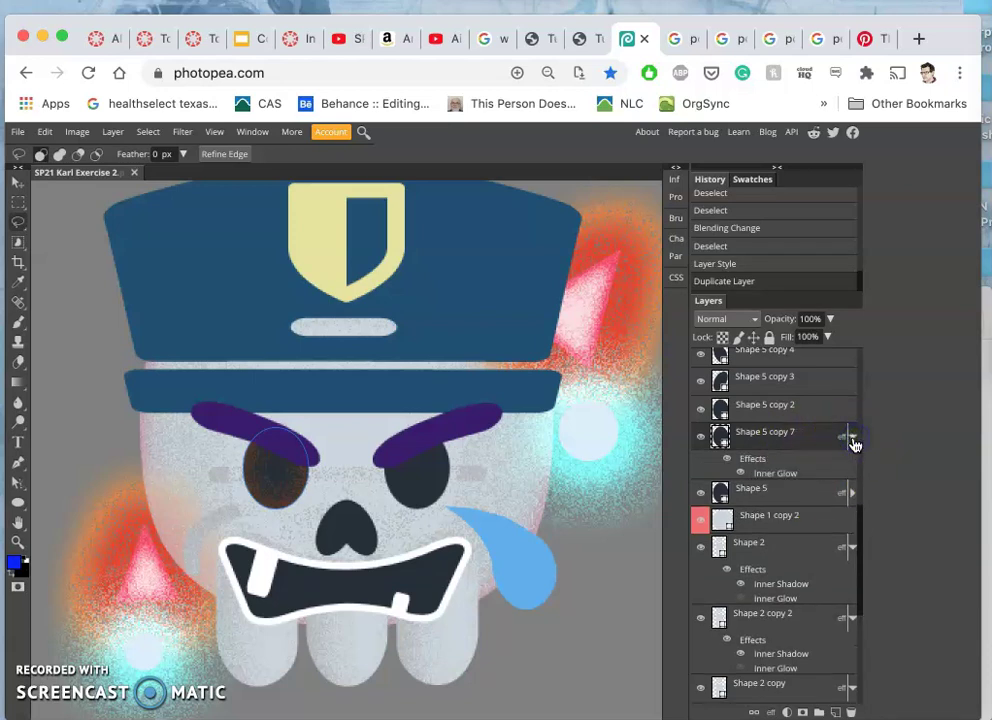
left_click_drag(754, 462, 754, 413)
left_click(753, 458)
left_click(832, 460)
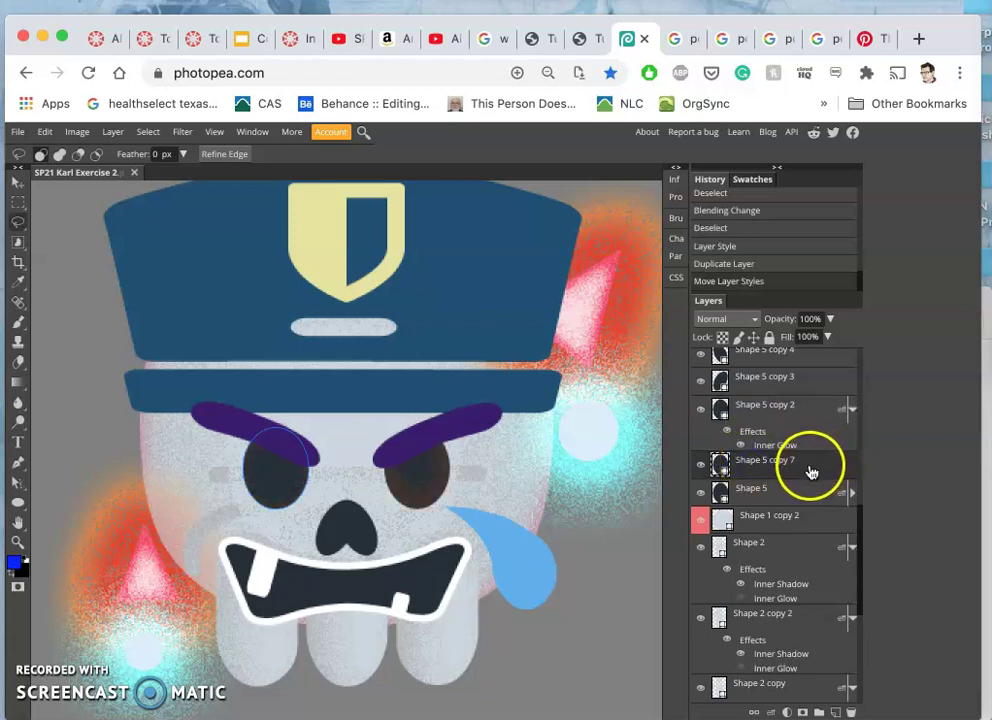
- Add a 90° linear black-to-white Gradient Overlay to Shape 5 copy 7 and apply it
double_click(816, 468)
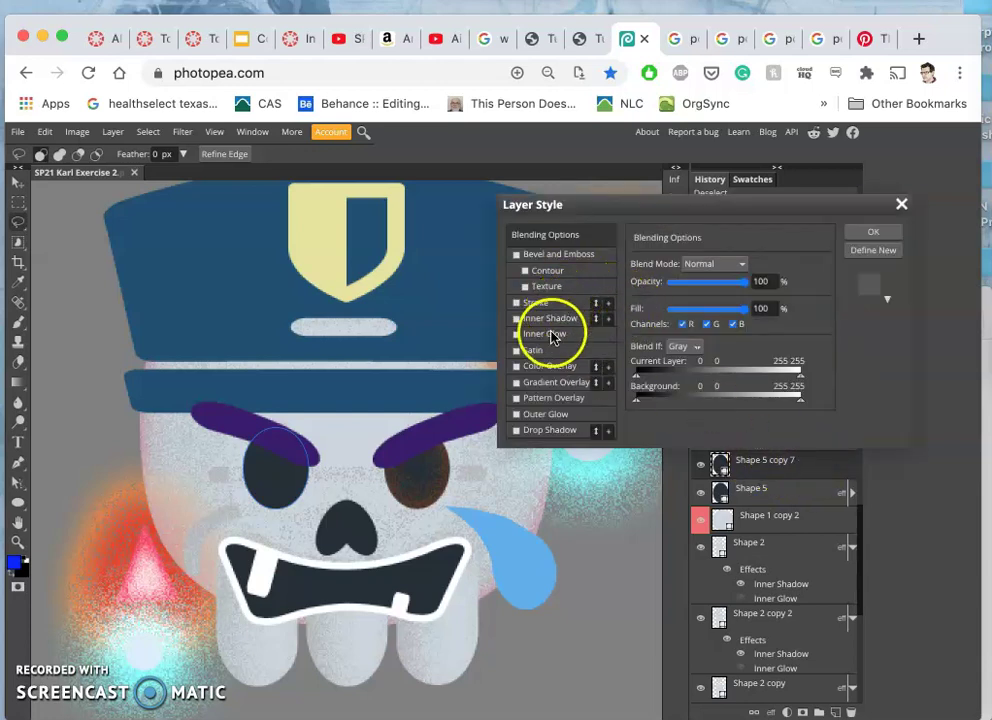
left_click(516, 366)
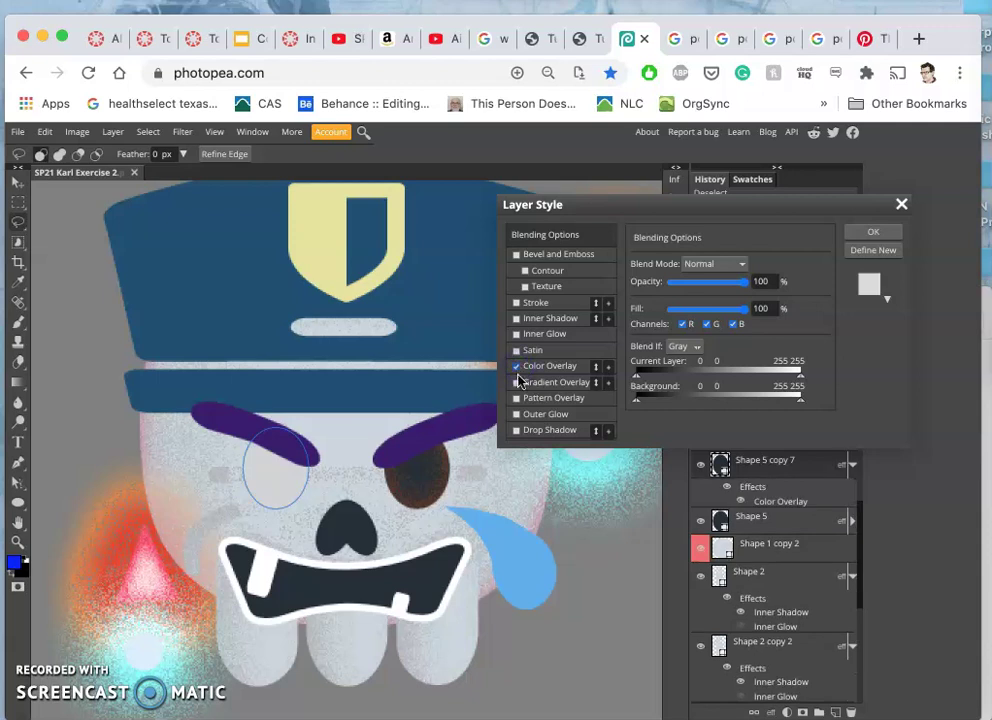
left_click(516, 383)
left_click(516, 366)
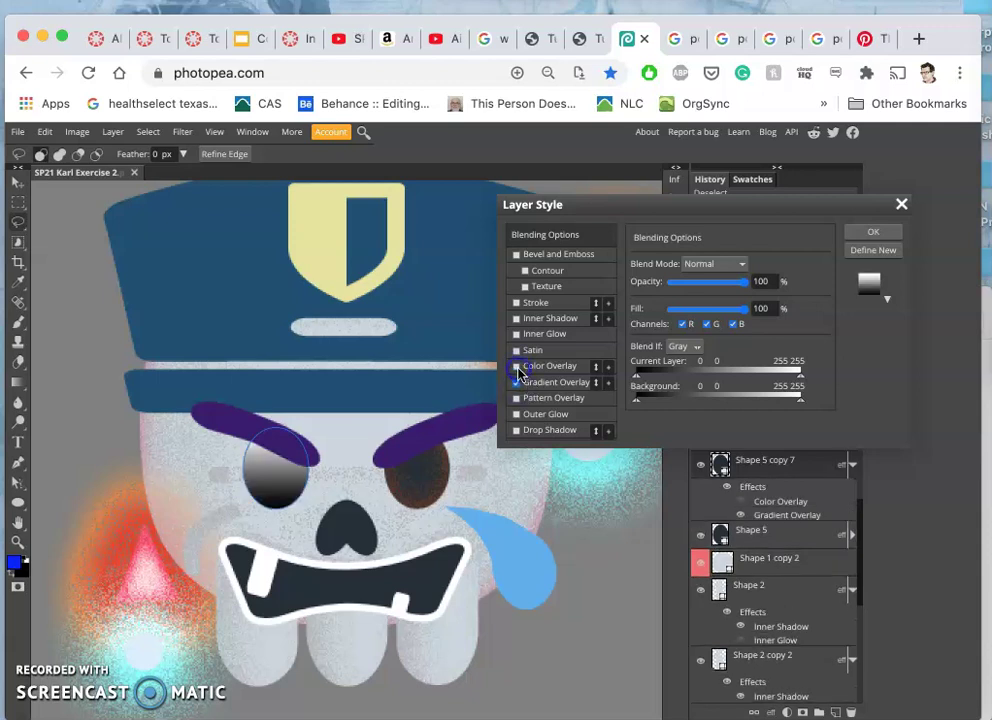
left_click(536, 383)
left_click(706, 297)
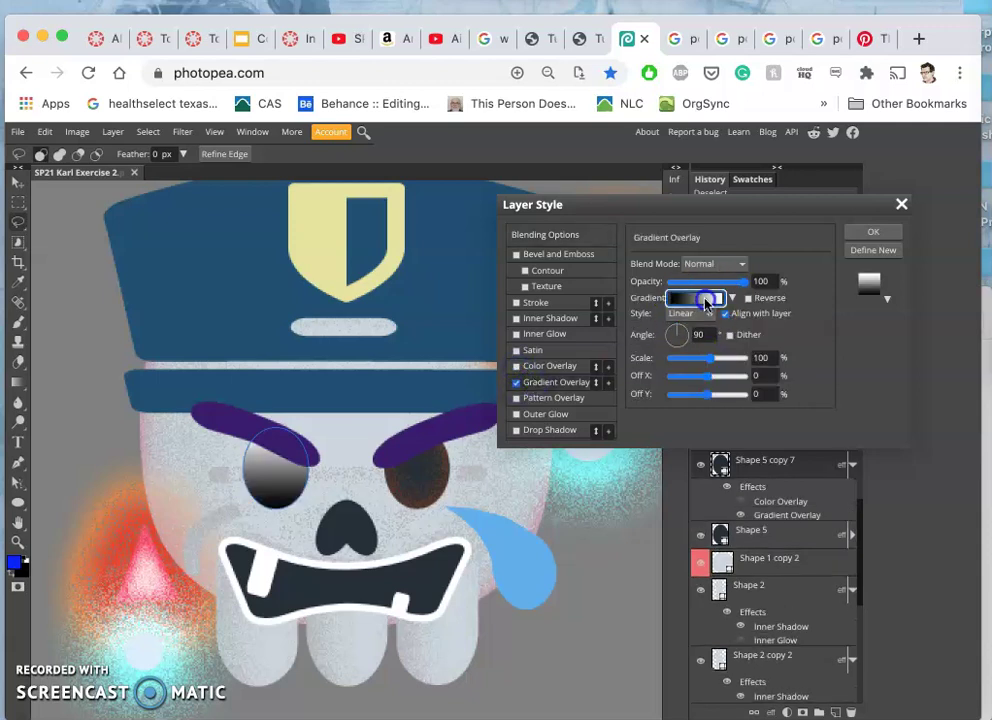
left_click(347, 546)
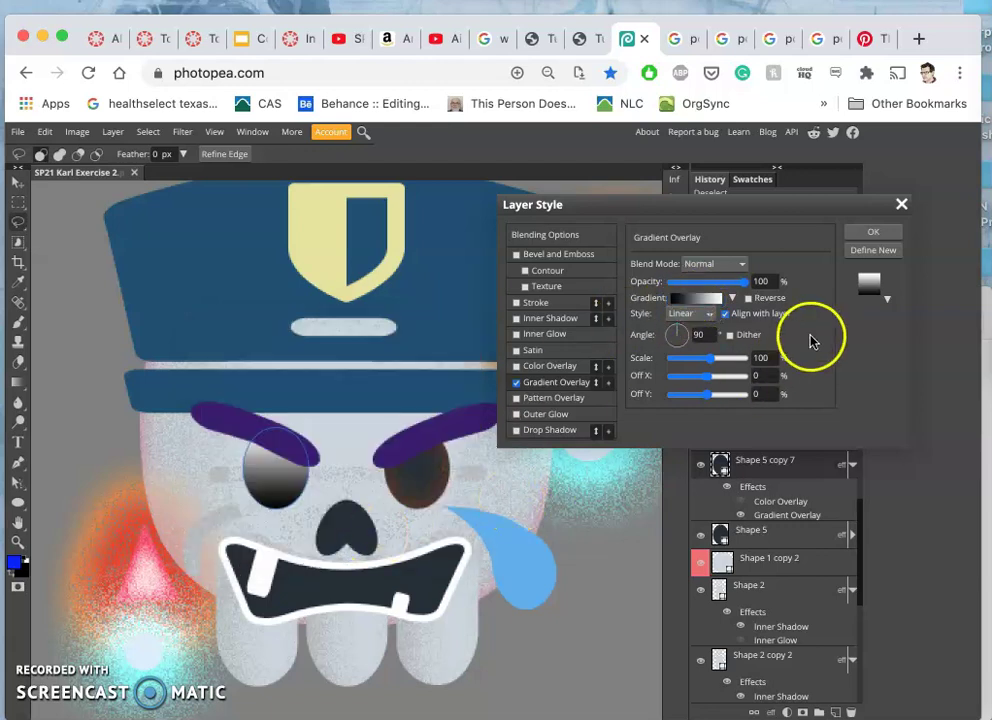
left_click(866, 232)
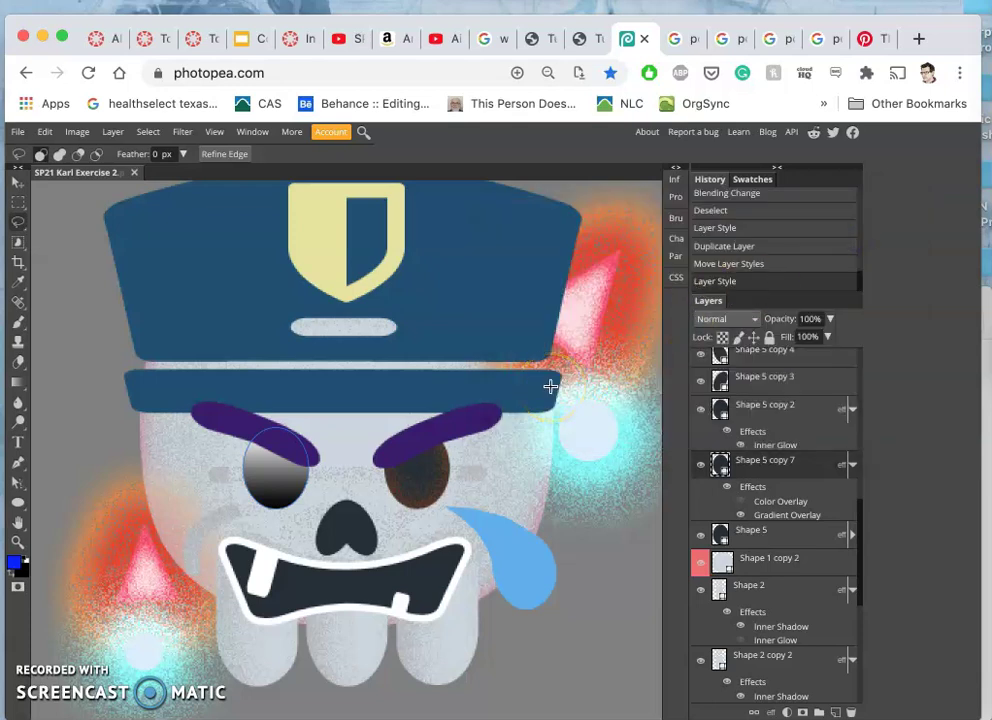
- Shrink the gradient eye shape to about half its size
key("ctrl+t")
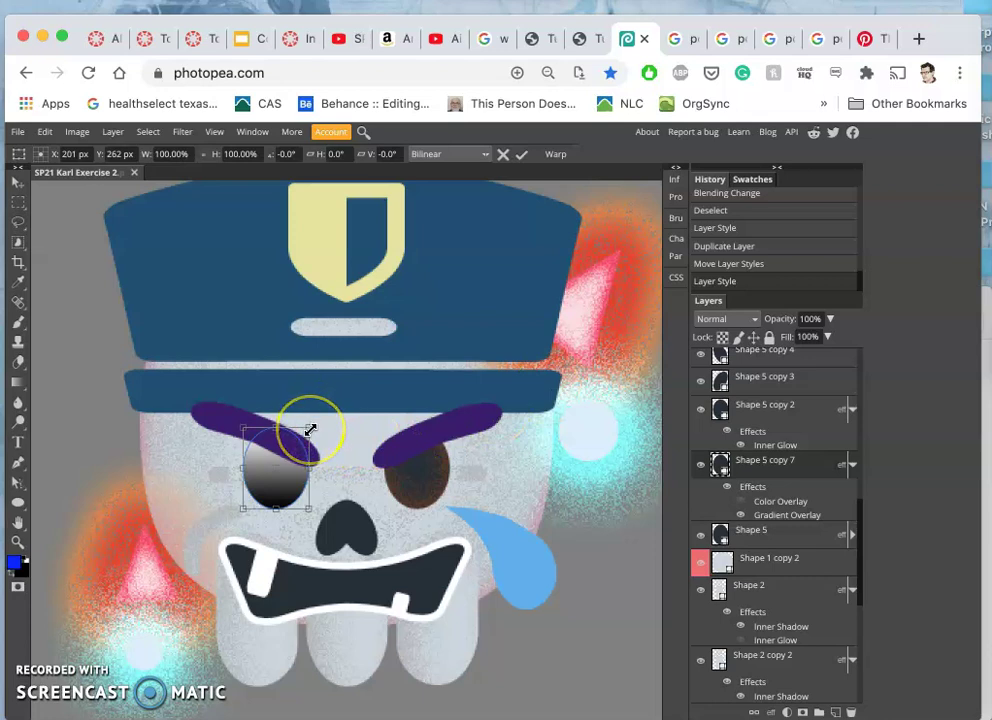
left_click_drag(310, 429, 295, 447)
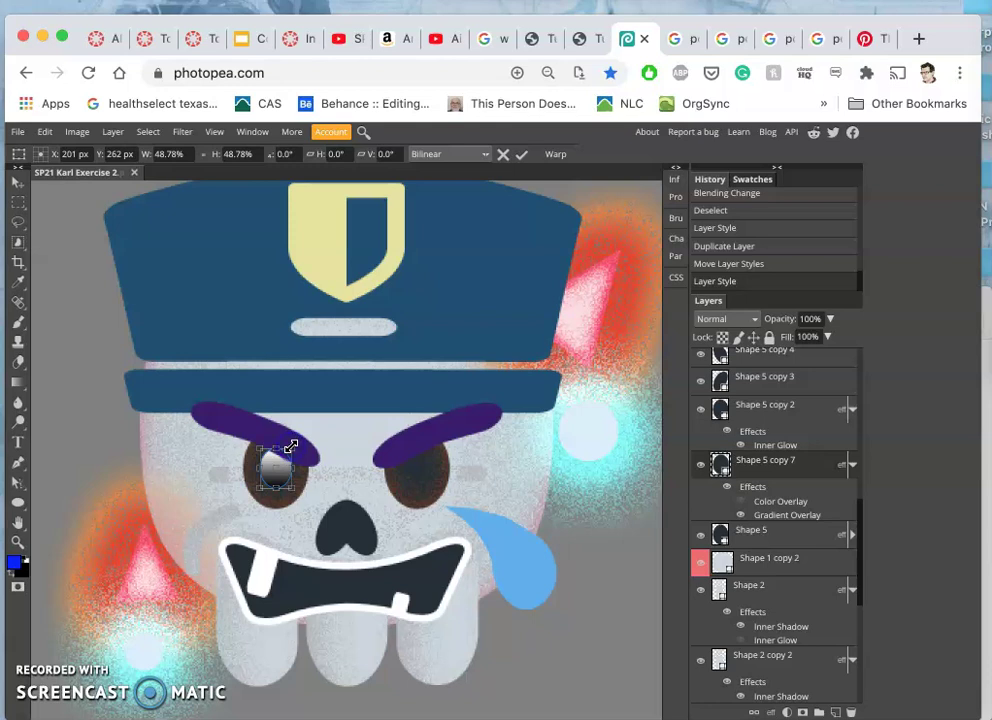
key("Return")
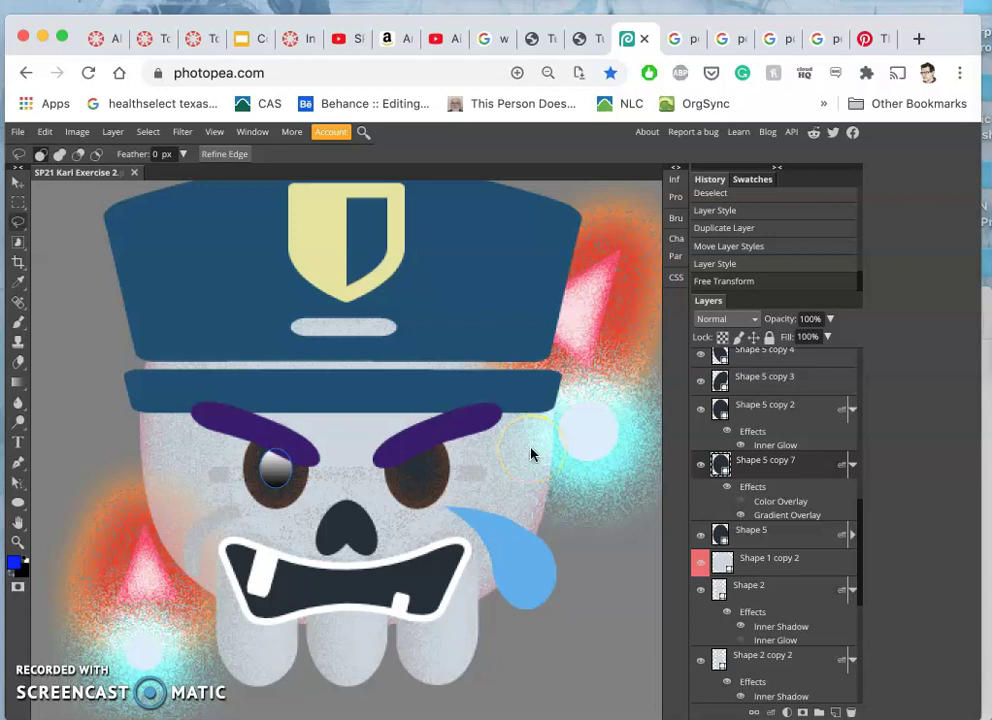
- Duplicate the eye highlight, stack it above Shape 5 copy 2, and move it into the right eye
key("ctrl+j")
left_click_drag(771, 463, 768, 405)
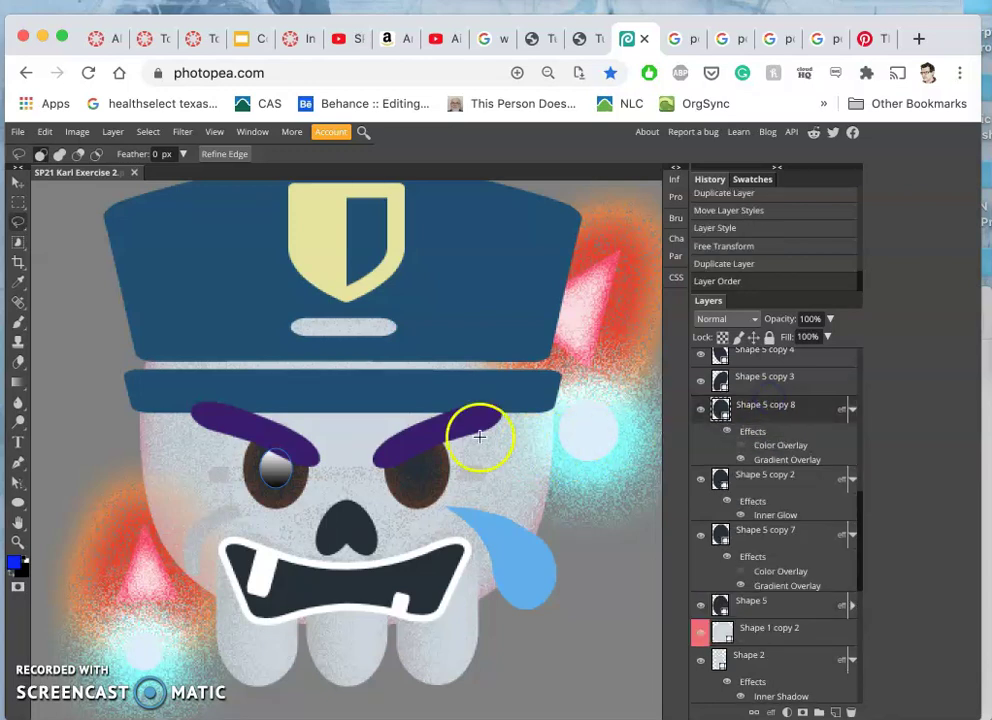
left_click(18, 181)
left_click_drag(281, 487, 404, 478)
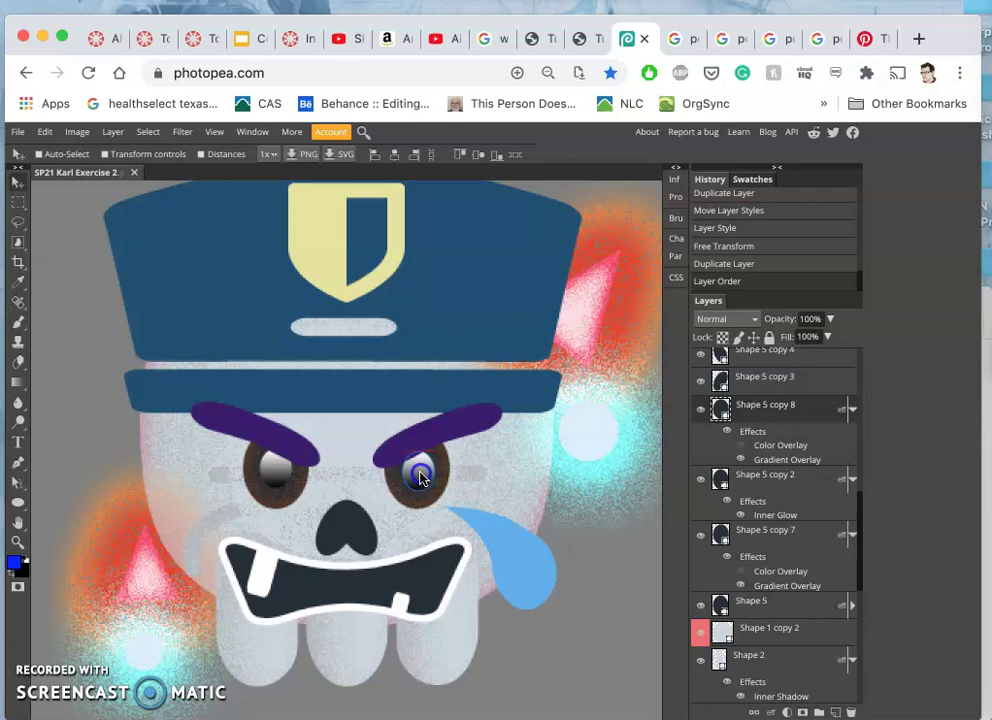
left_click_drag(420, 478, 421, 473)
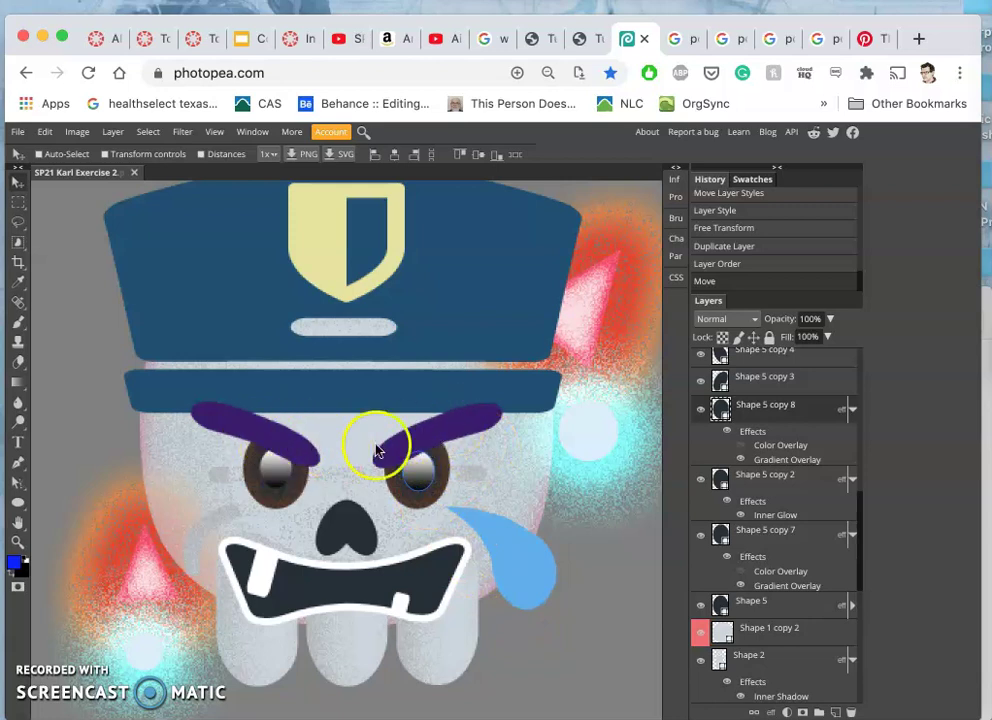
scroll(522, 500, "down", 1)
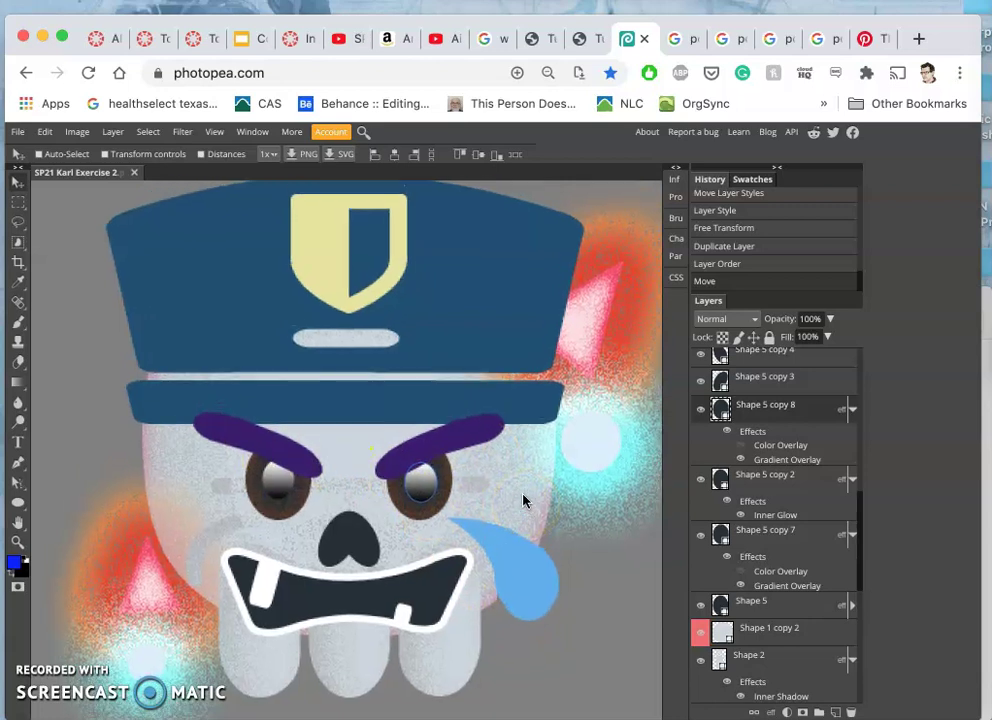
scroll(522, 500, "down", 1)
- Select the Shape 4 badge layer and open its Layer Style settings
left_click(510, 507)
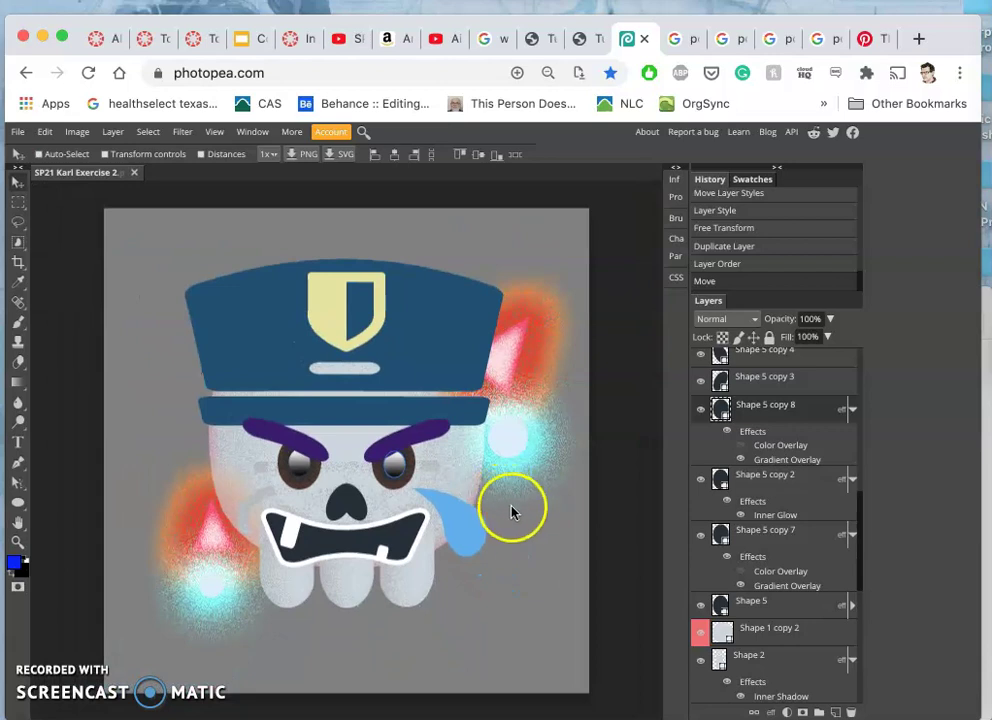
mouse_move(505, 514)
left_mouse_down()
mouse_move(434, 472)
mouse_move(394, 465)
mouse_move(598, 540)
mouse_move(487, 532)
mouse_move(485, 545)
mouse_move(487, 534)
mouse_move(514, 527)
mouse_move(370, 367)
mouse_move(381, 328)
mouse_move(332, 314)
mouse_move(337, 321)
left_mouse_up()
scroll(762, 472, "up", 5)
scroll(762, 472, "up", 5)
left_click(779, 459)
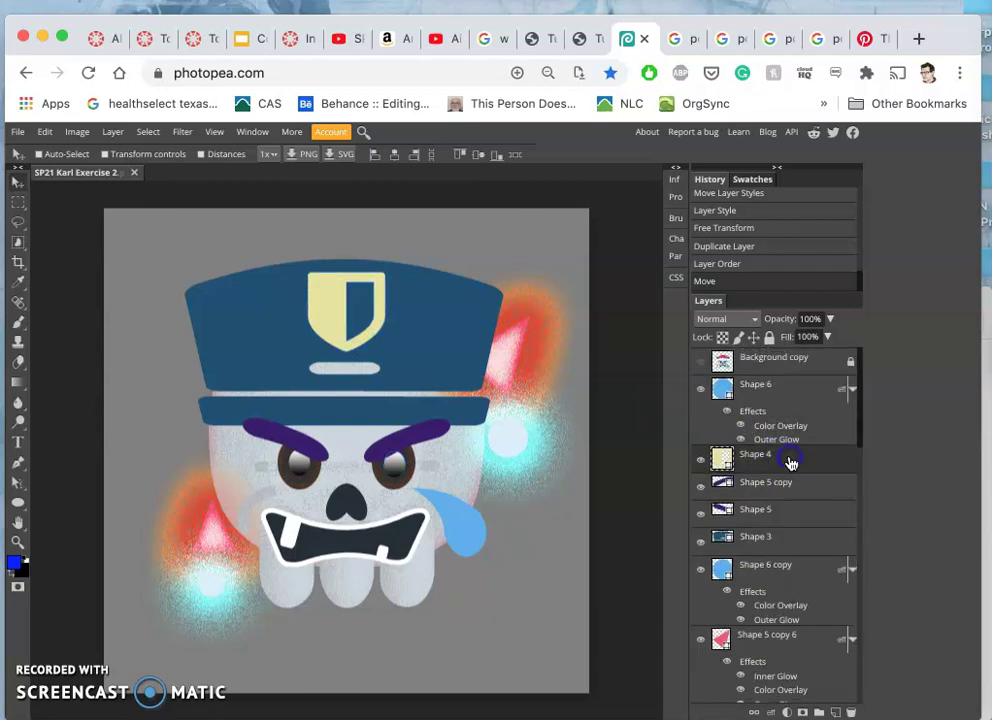
double_click(790, 460)
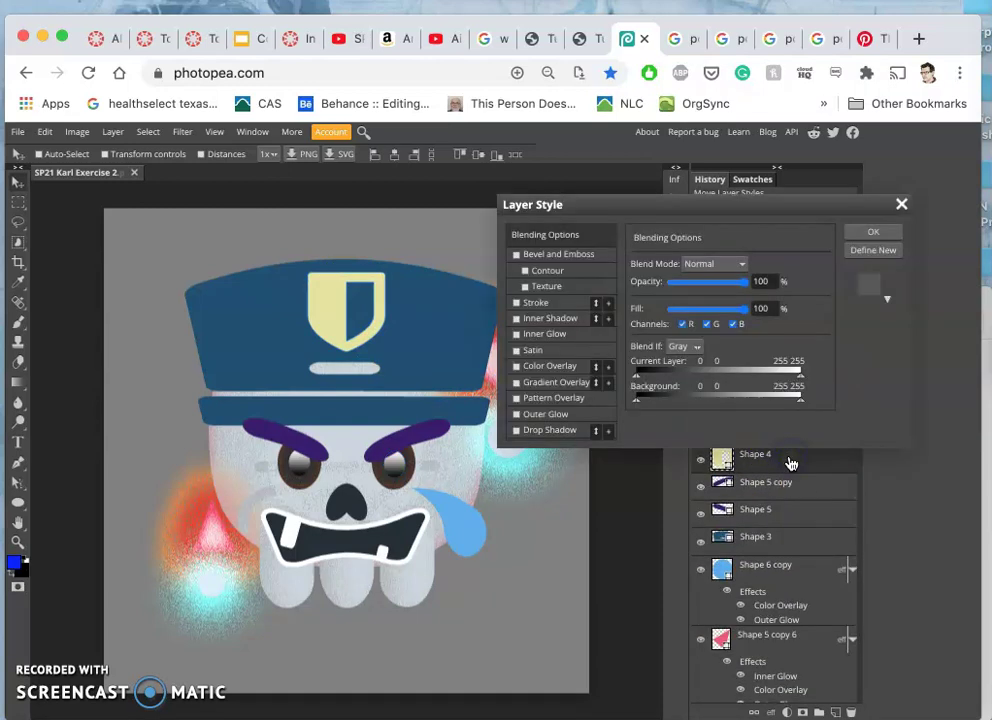
- Add a Copper Gradient Overlay to the badge, angled at 128°
left_click(518, 384)
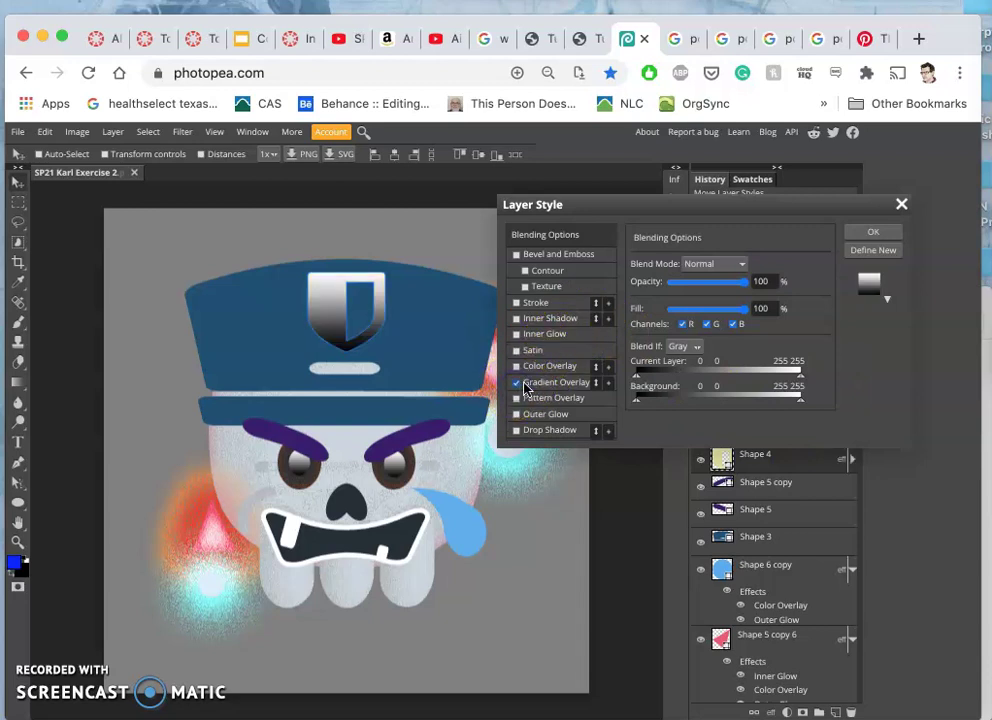
left_click(535, 386)
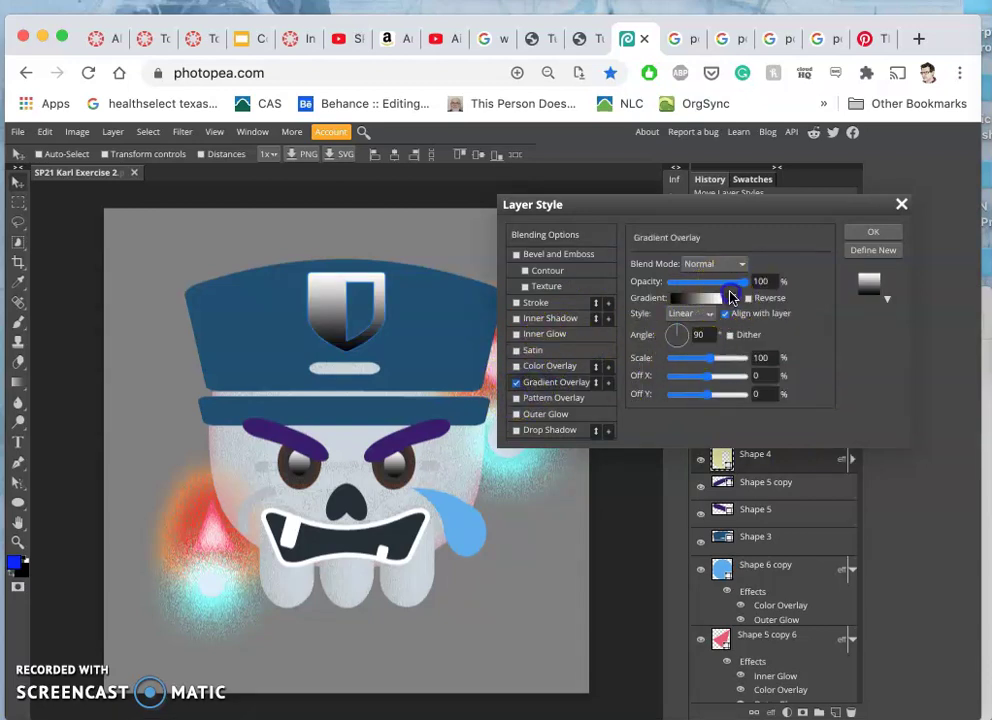
left_click(733, 297)
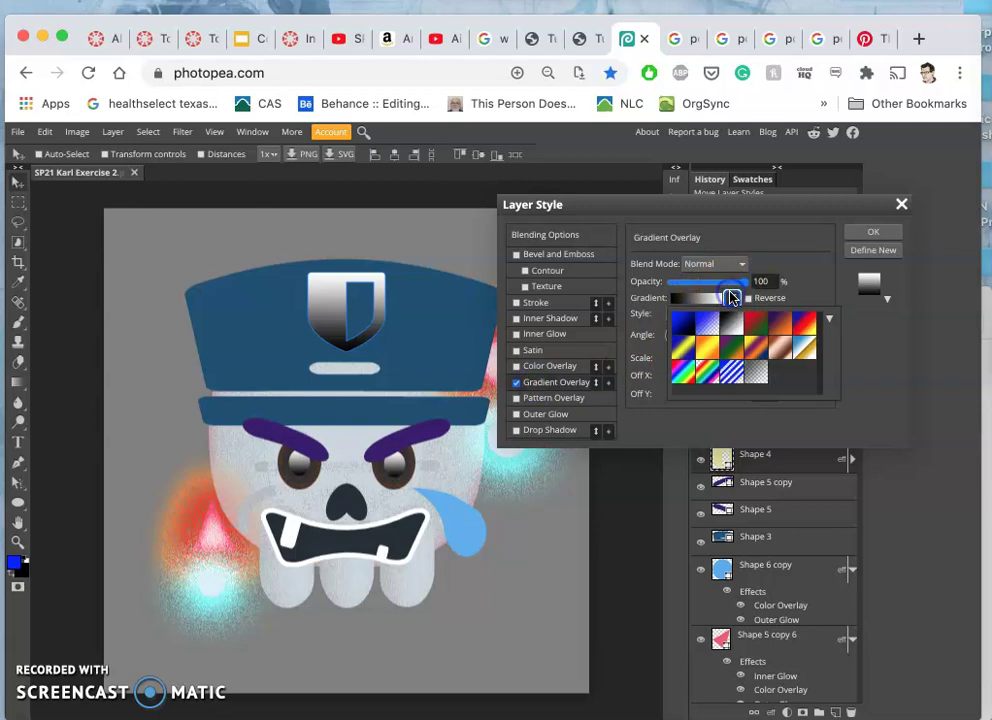
left_click(786, 355)
left_click(785, 353)
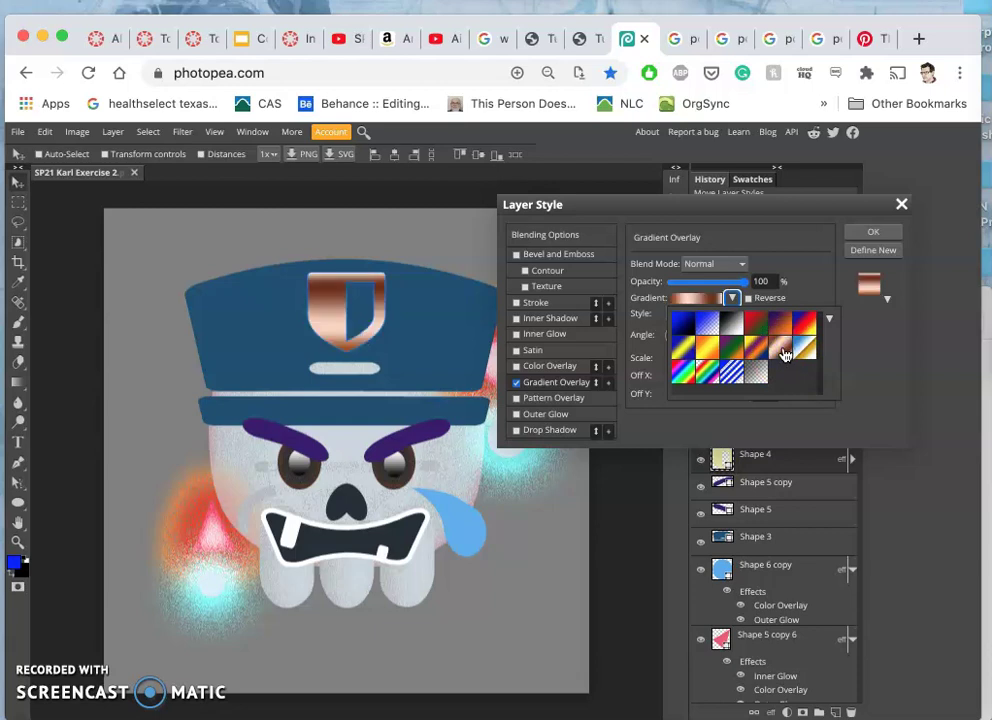
left_click(812, 284)
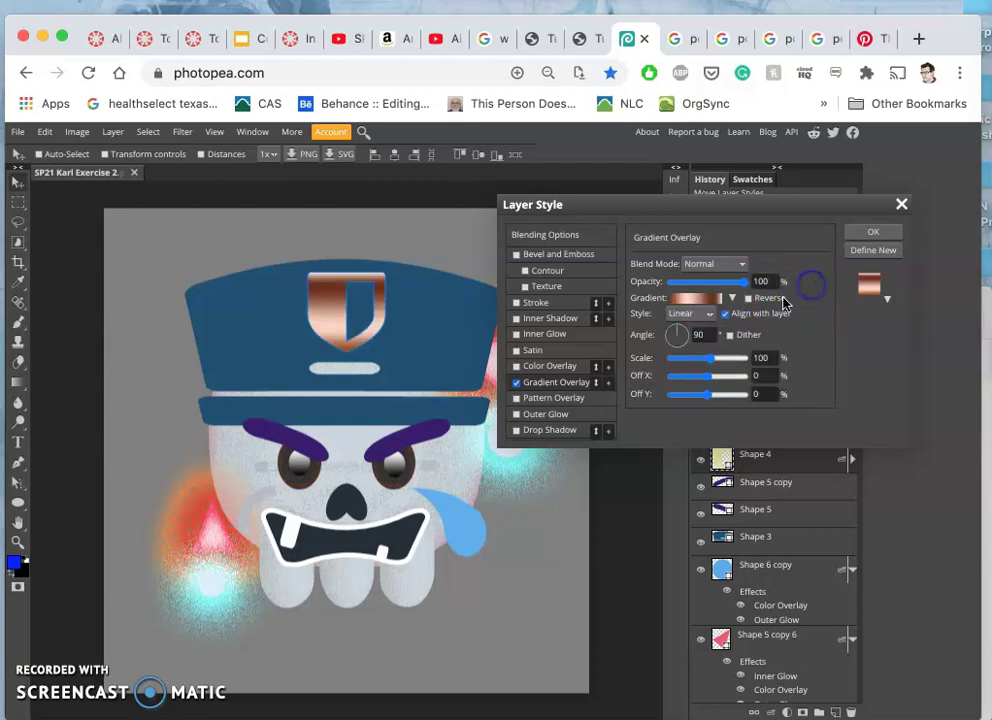
left_click_drag(703, 333, 708, 361)
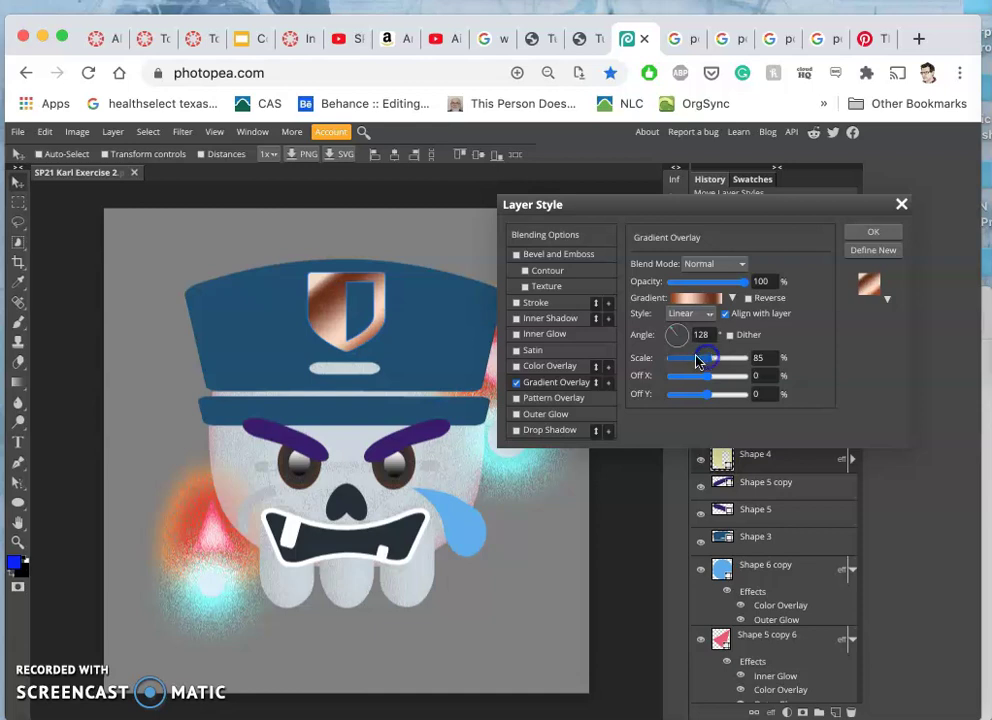
- Recolour the gradient's starting stop to gold in the Gradient Editor
left_click(697, 299)
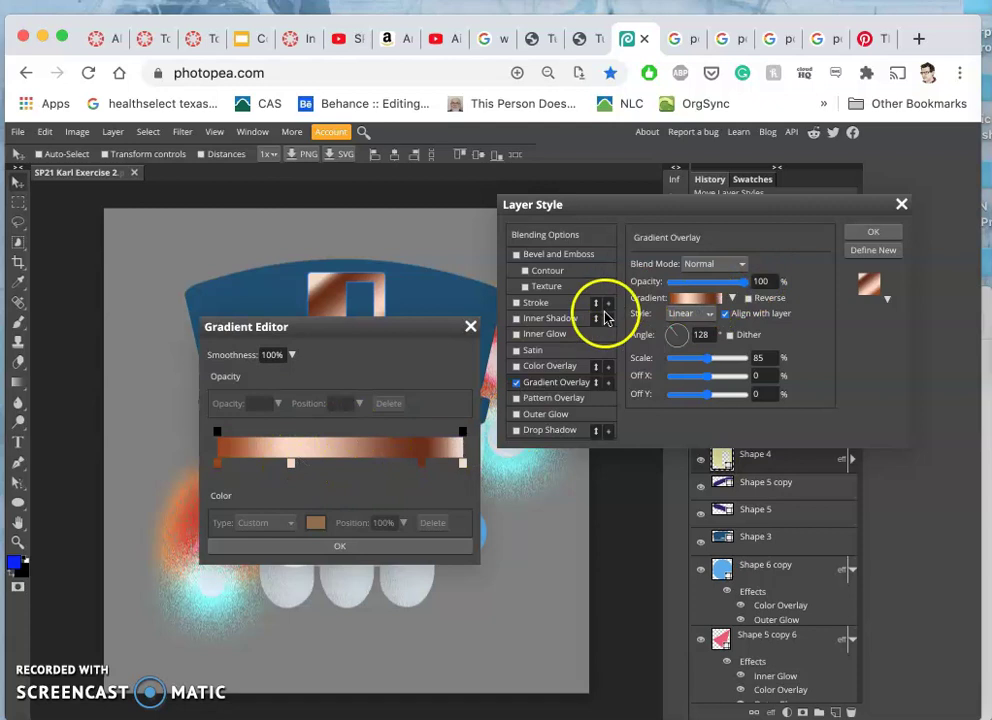
left_click(217, 463)
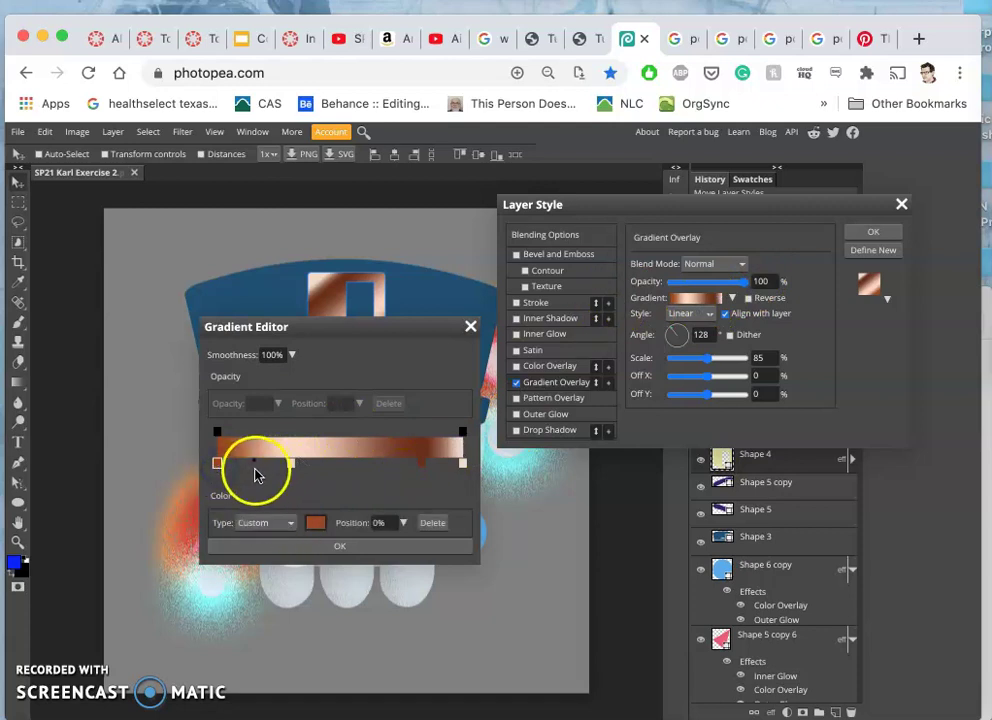
left_click(316, 523)
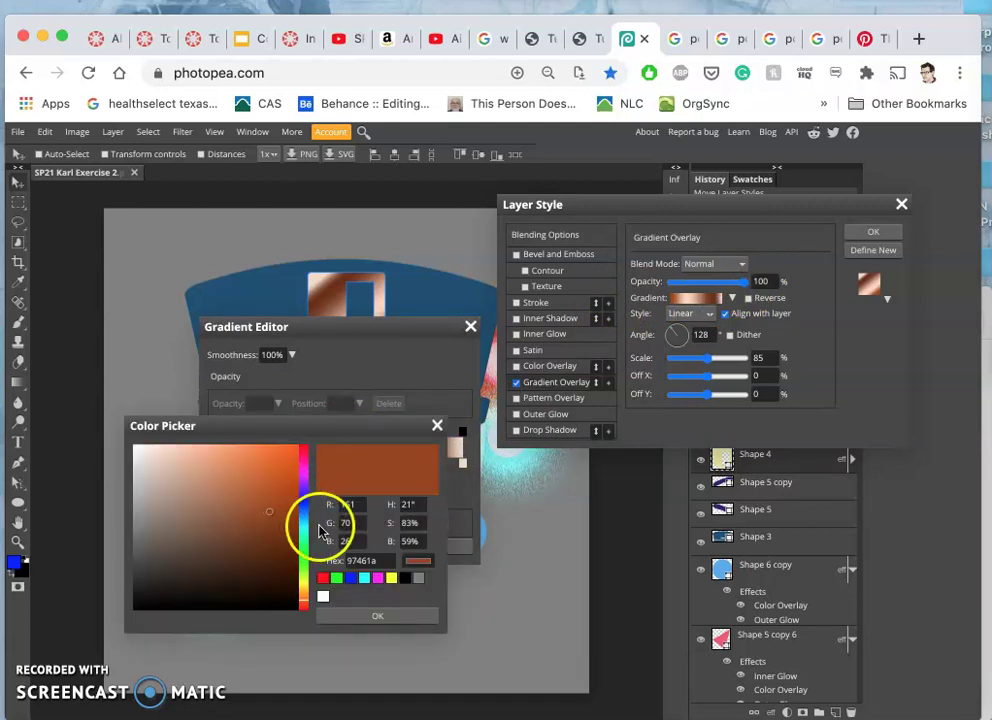
left_click(303, 587)
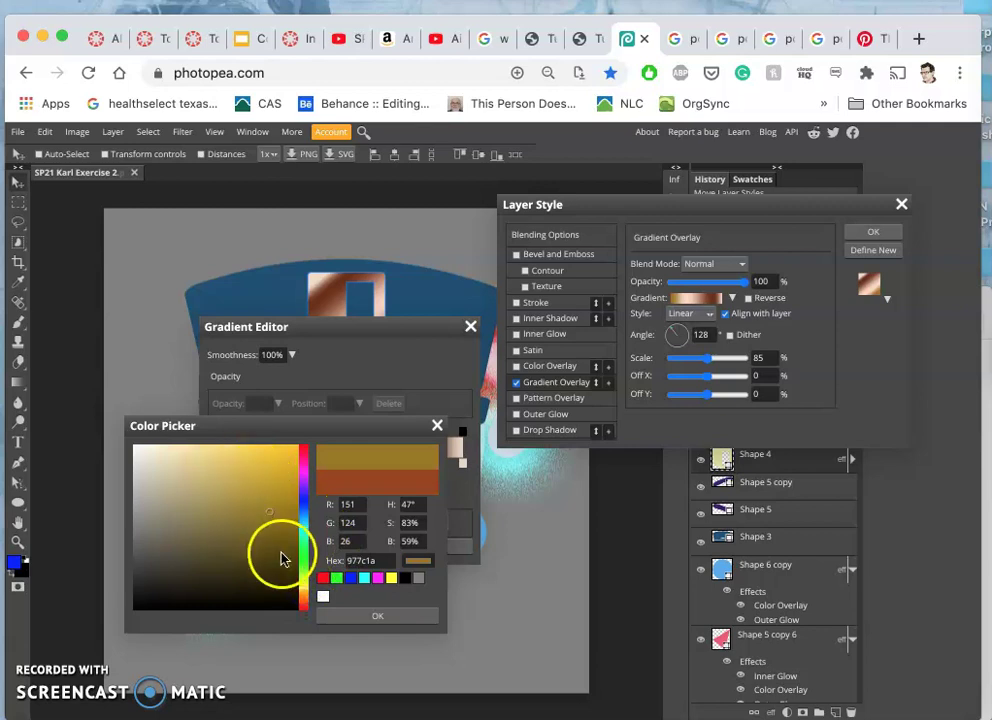
left_click(362, 617)
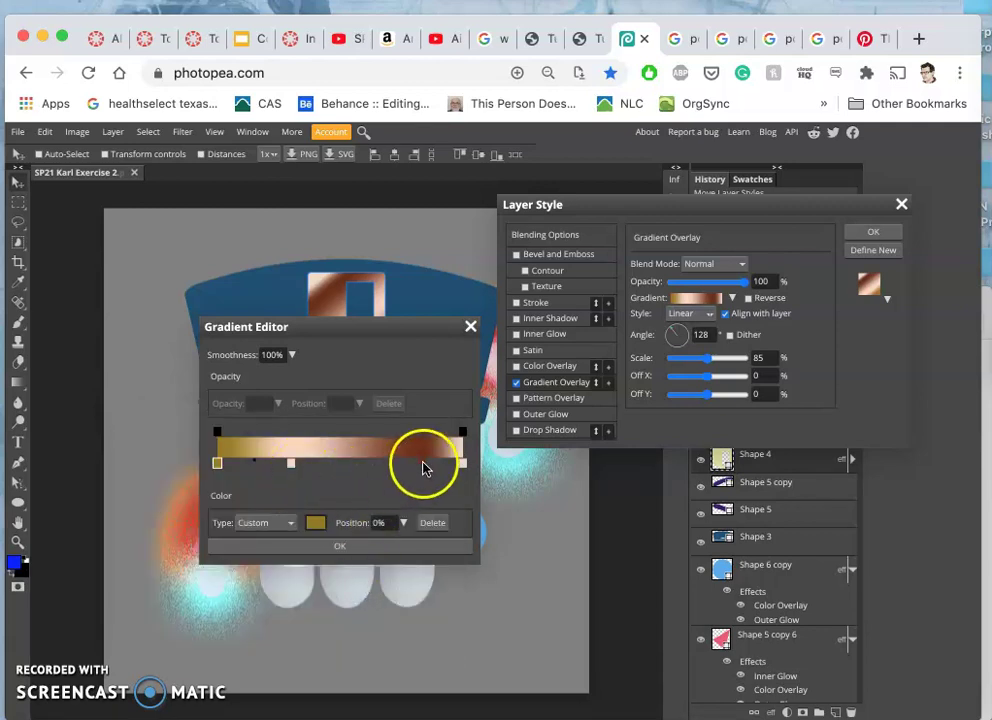
- Recolour the 83% stop to orange-brown and confirm the edited gold gradient
left_click(423, 465)
double_click(423, 465)
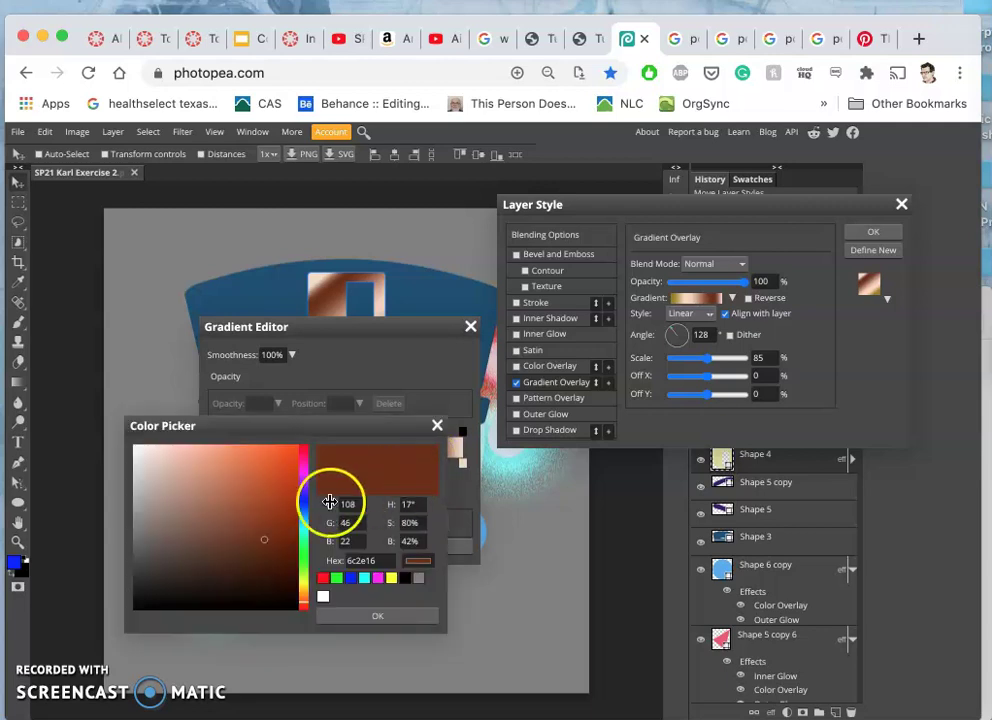
left_click(305, 592)
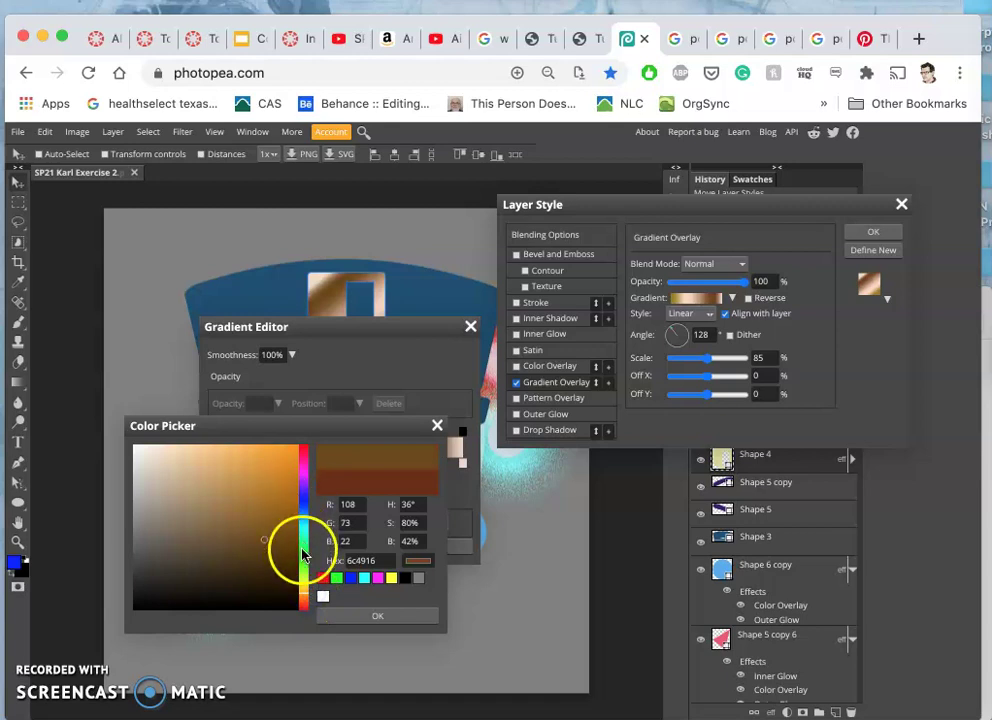
left_click(365, 617)
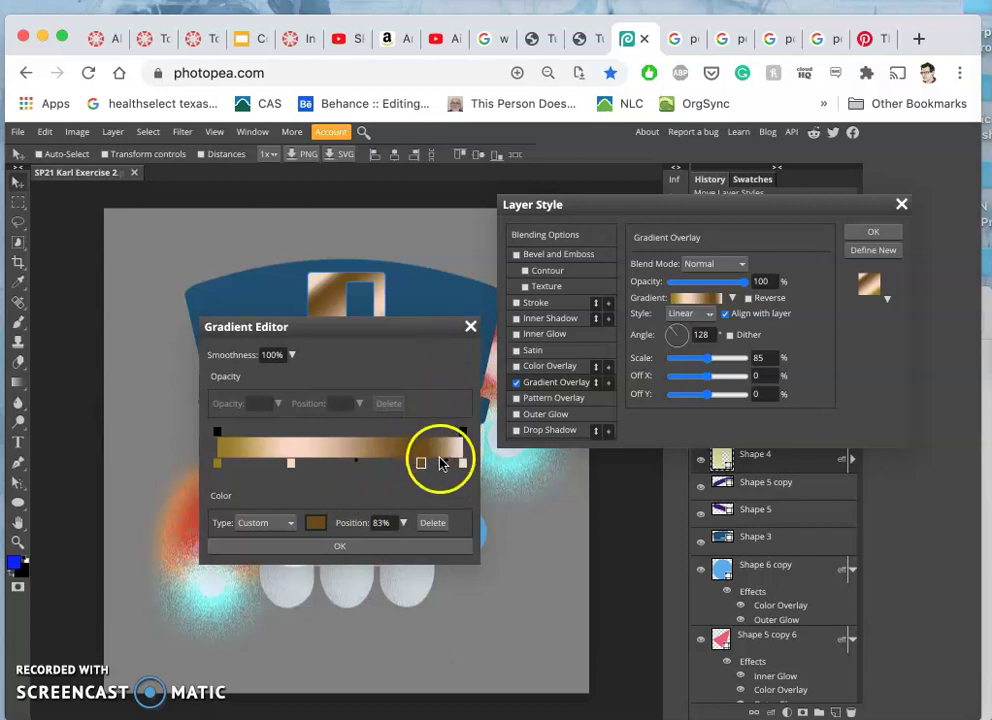
double_click(421, 464)
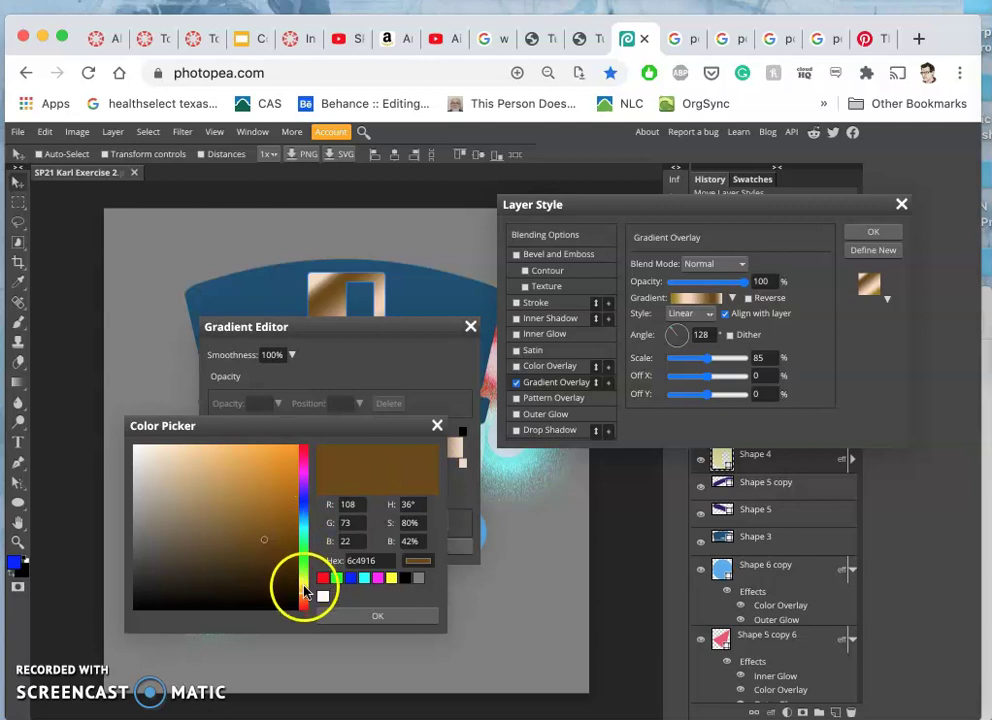
left_click(304, 591)
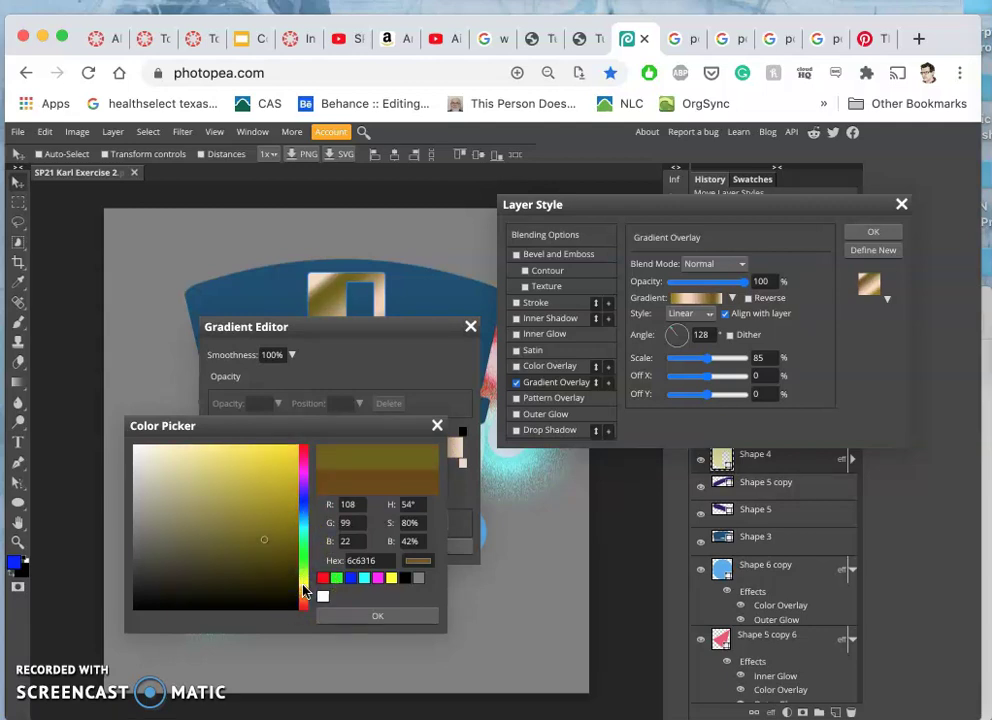
left_click(304, 596)
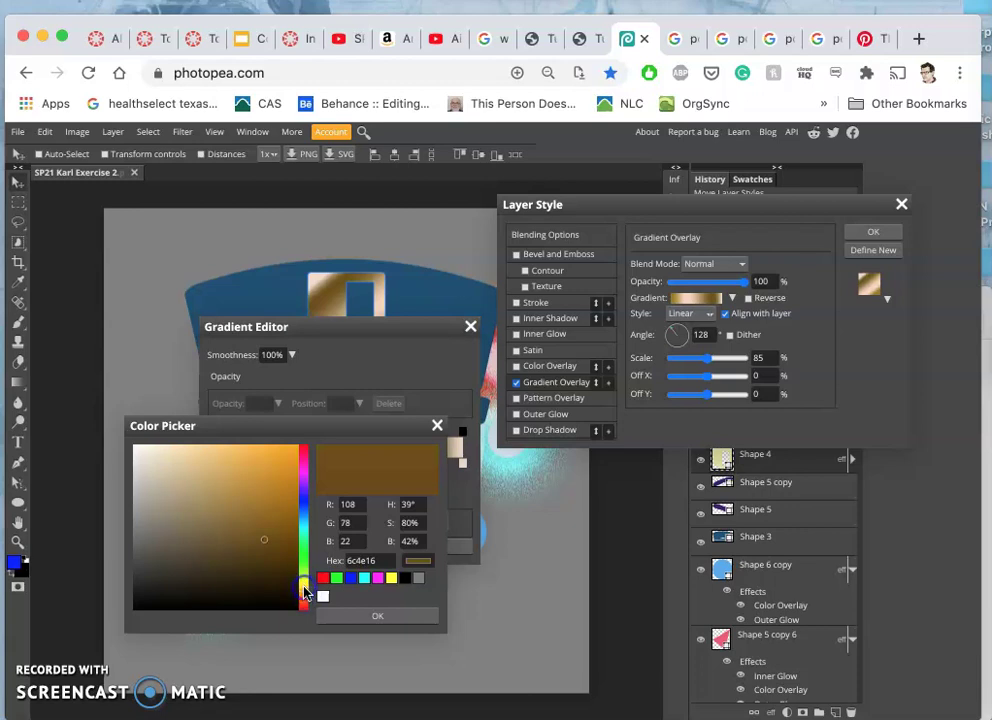
left_click(380, 617)
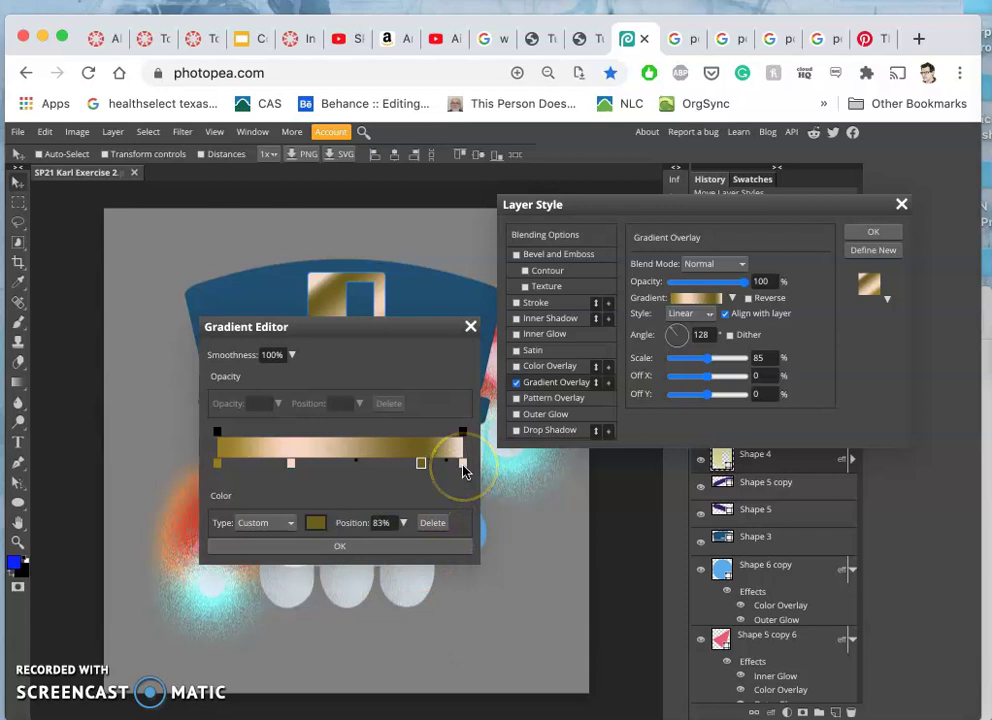
left_click(462, 464)
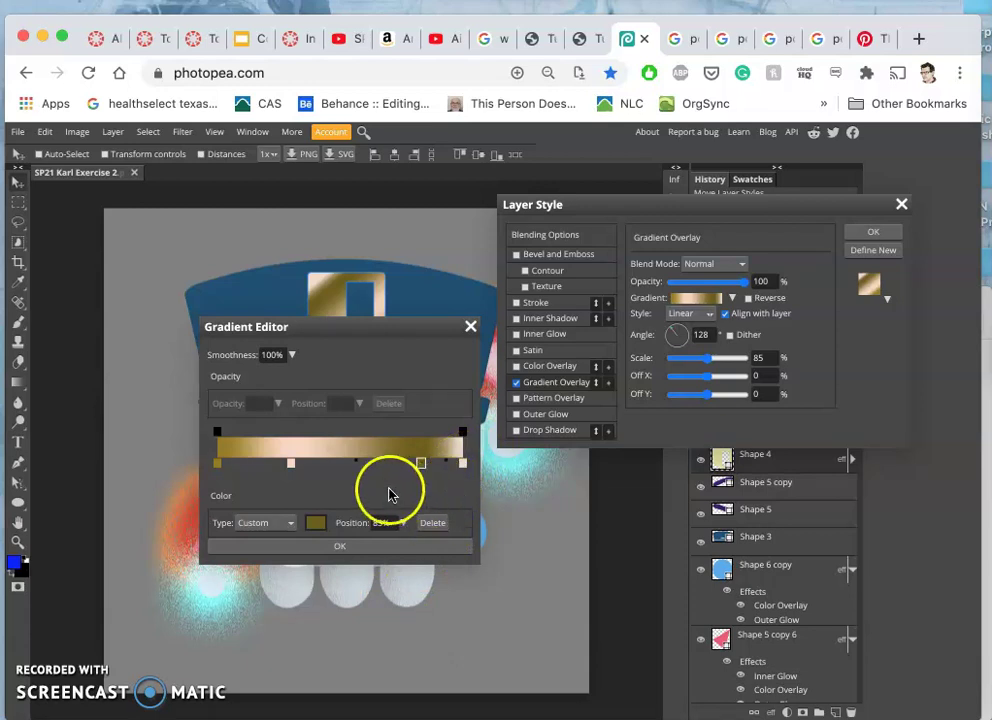
left_click(405, 549)
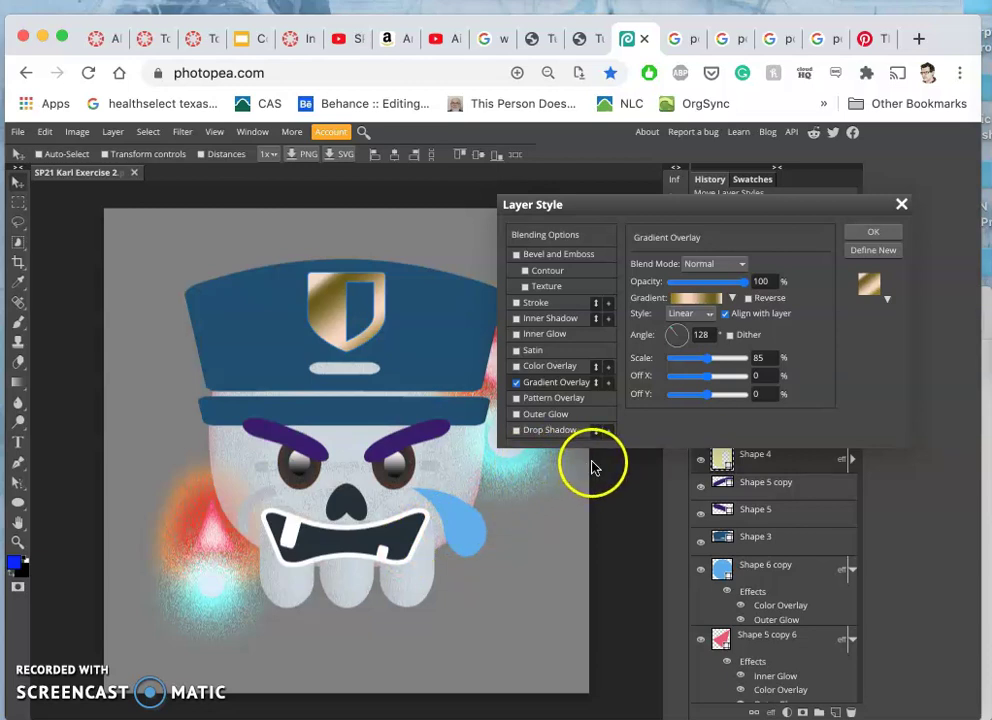
- Lower the badge gradient overlay to 63% opacity, try Dissolve, revert to Normal, and apply
left_click(733, 284)
mouse_move(733, 285)
left_mouse_down()
mouse_move(657, 286)
mouse_move(718, 289)
left_mouse_up()
left_click(710, 358)
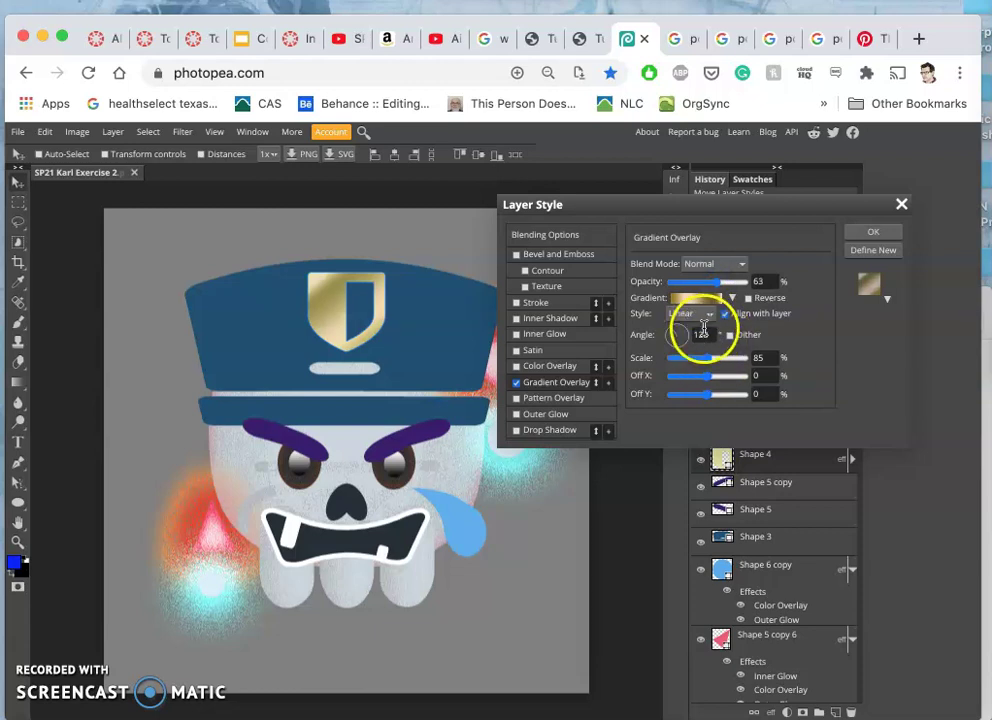
left_click(738, 264)
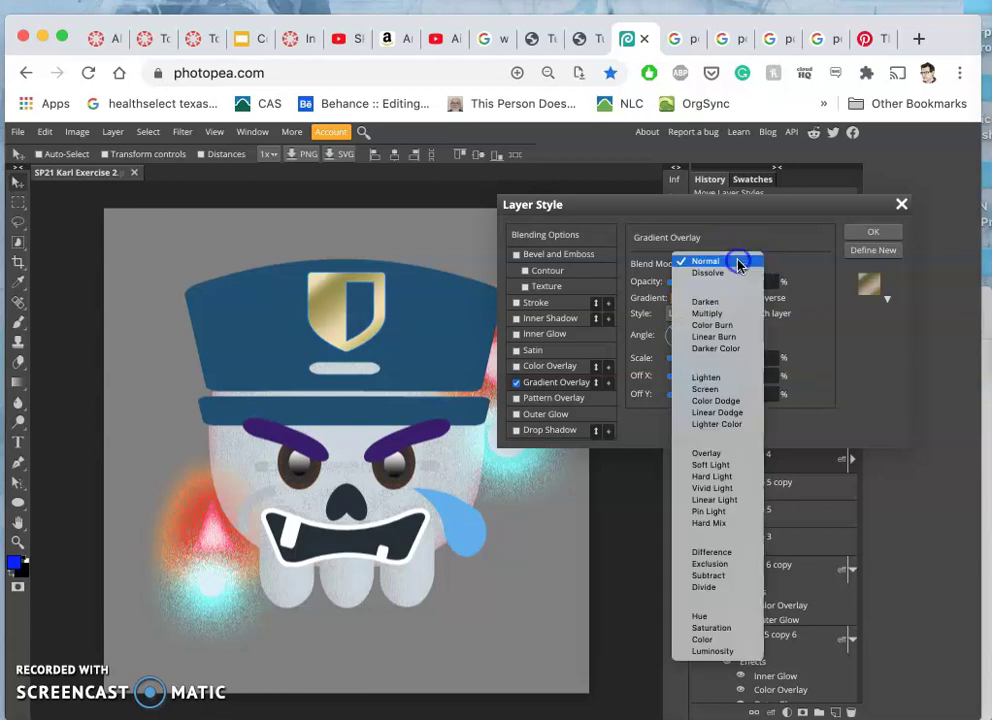
left_click(737, 272)
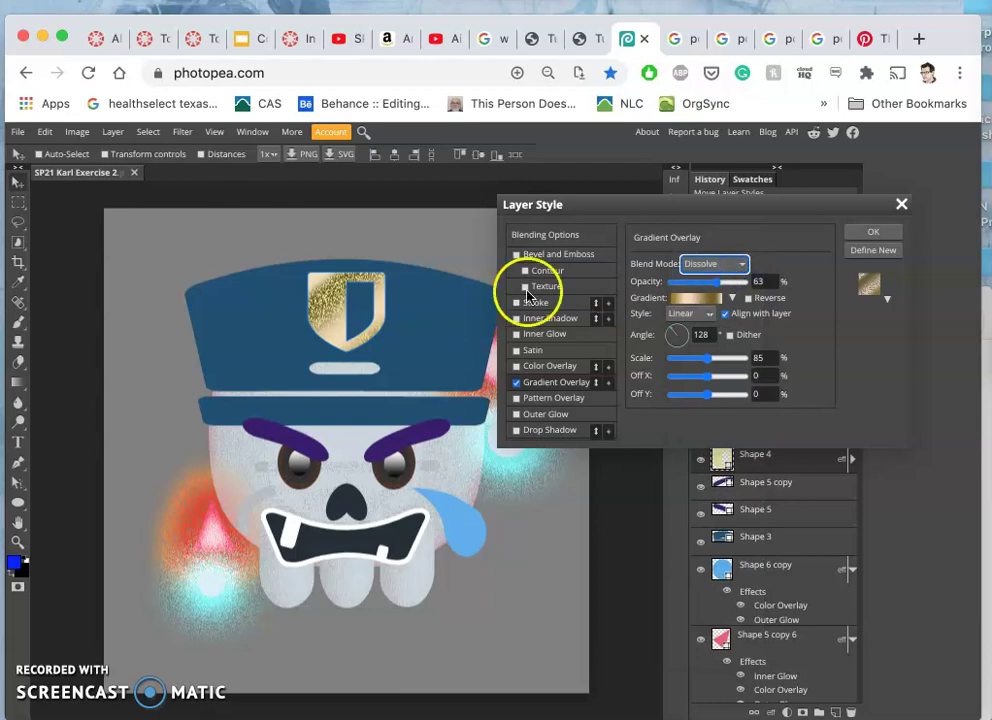
left_click(742, 262)
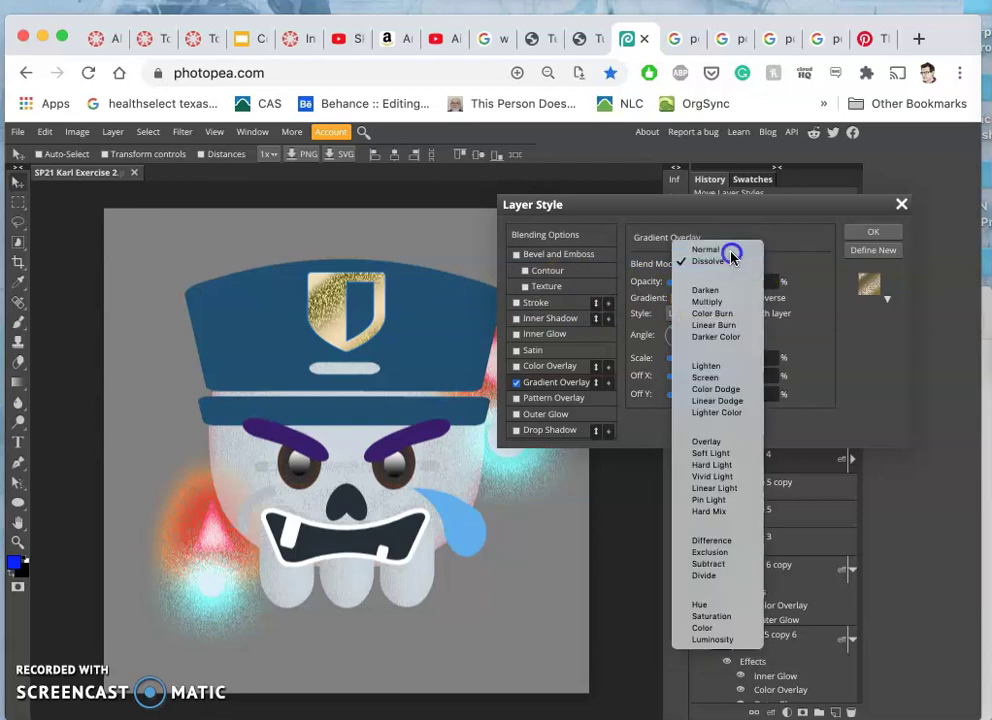
left_click(729, 250)
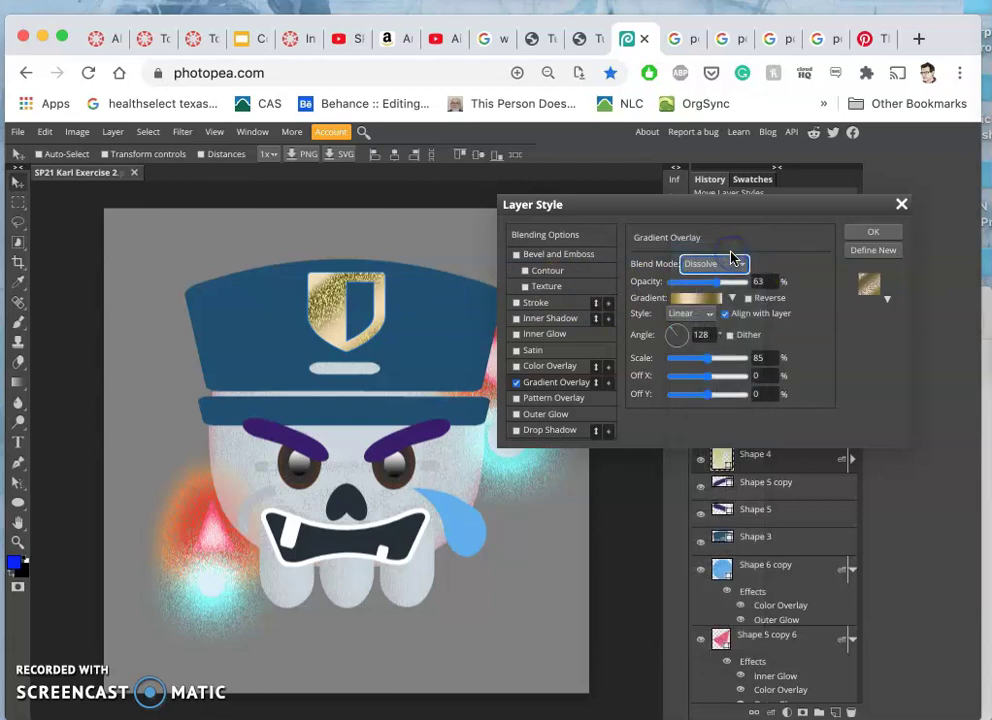
left_click(876, 232)
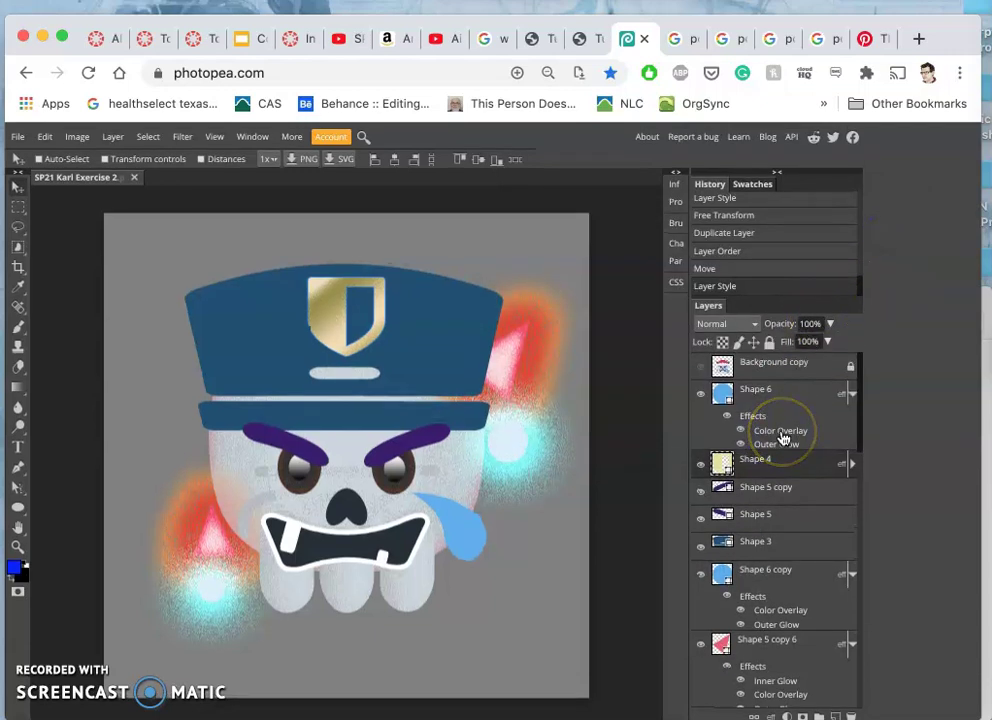
- Toggle the police cap's visibility to identify its layer
left_click(701, 542)
left_click(701, 542)
left_click(701, 543)
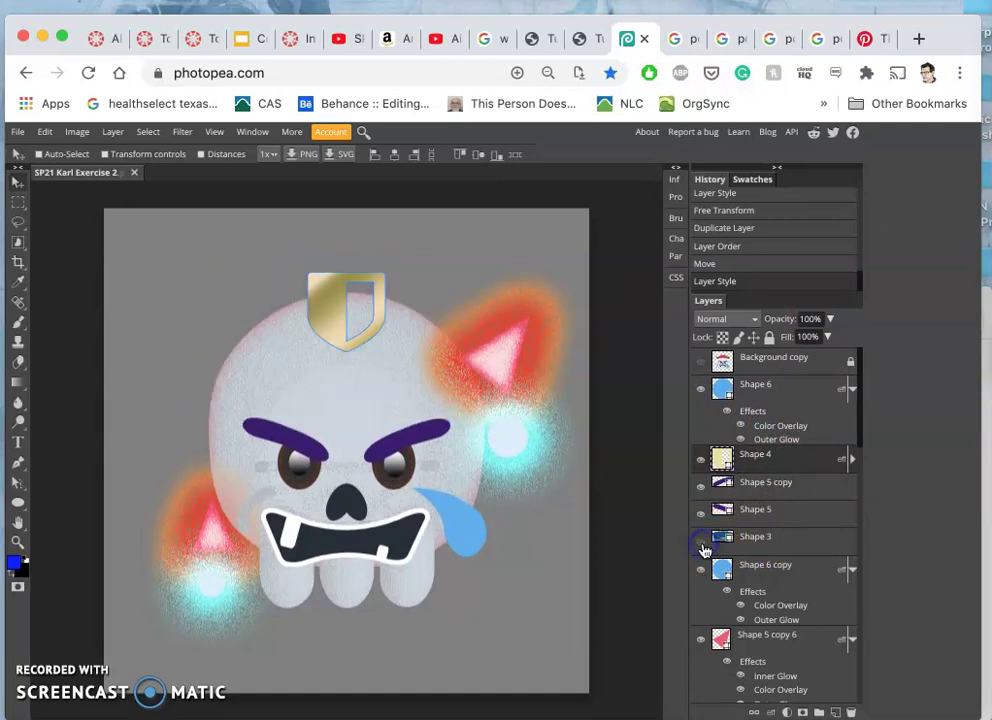
left_click(701, 541)
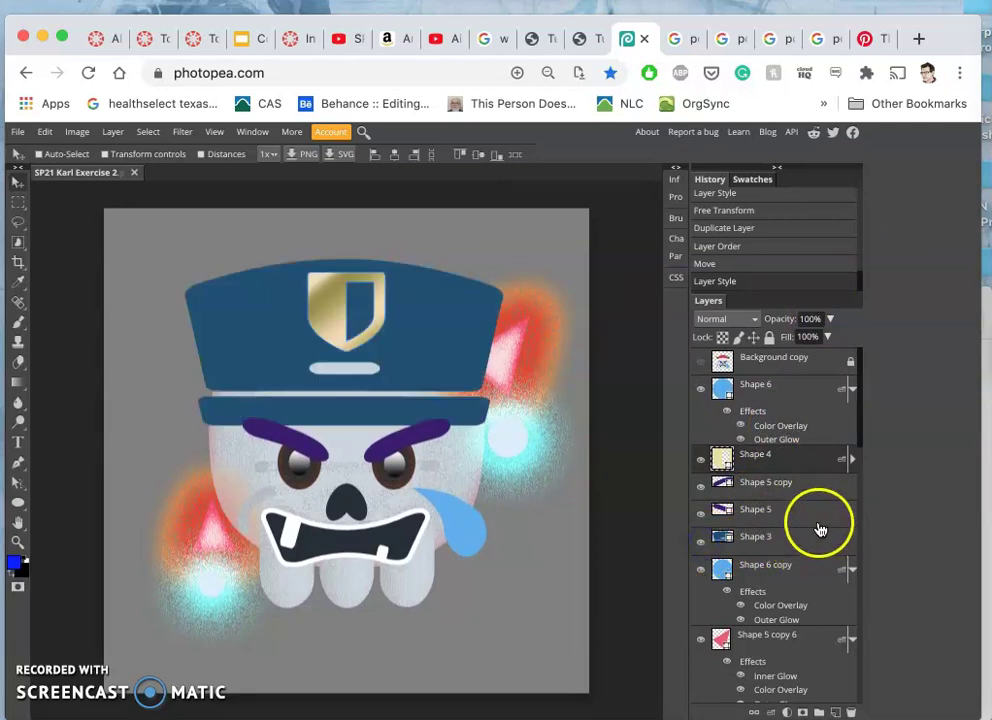
- Give the cap a blue-to-black gradient overlay at 16% opacity in Dissolve blending
double_click(819, 537)
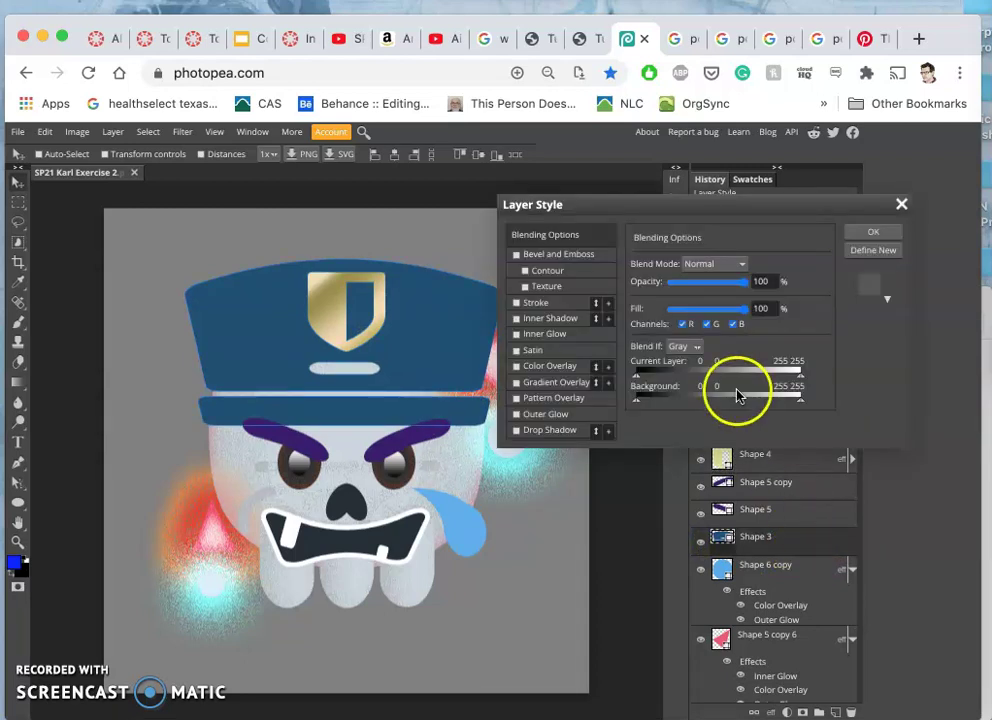
left_click(526, 385)
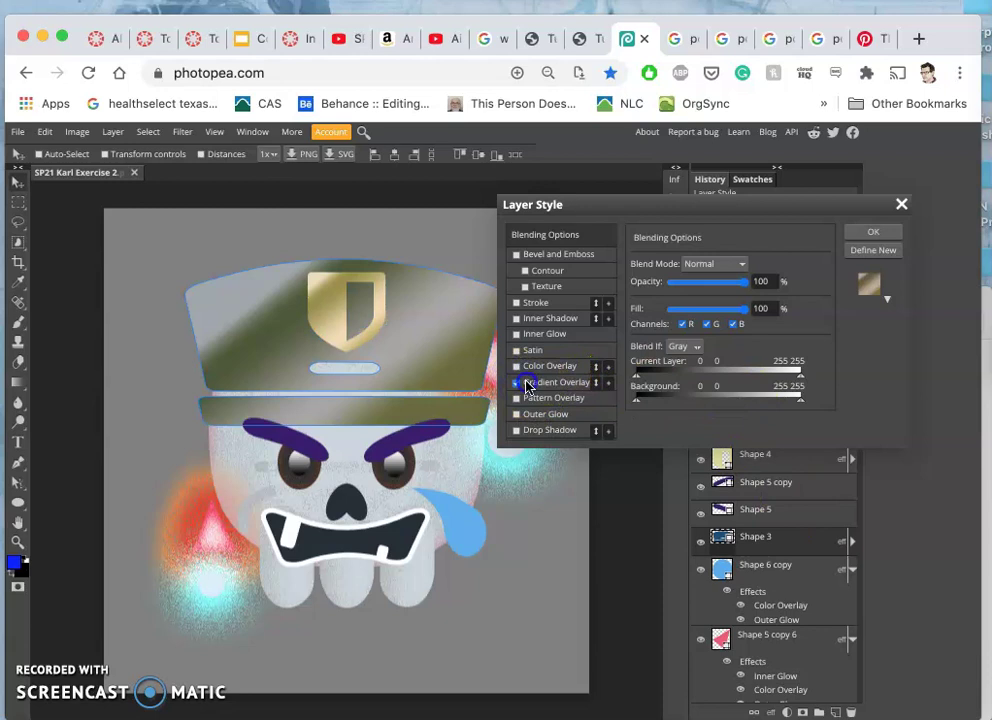
left_click(530, 384)
left_click(735, 298)
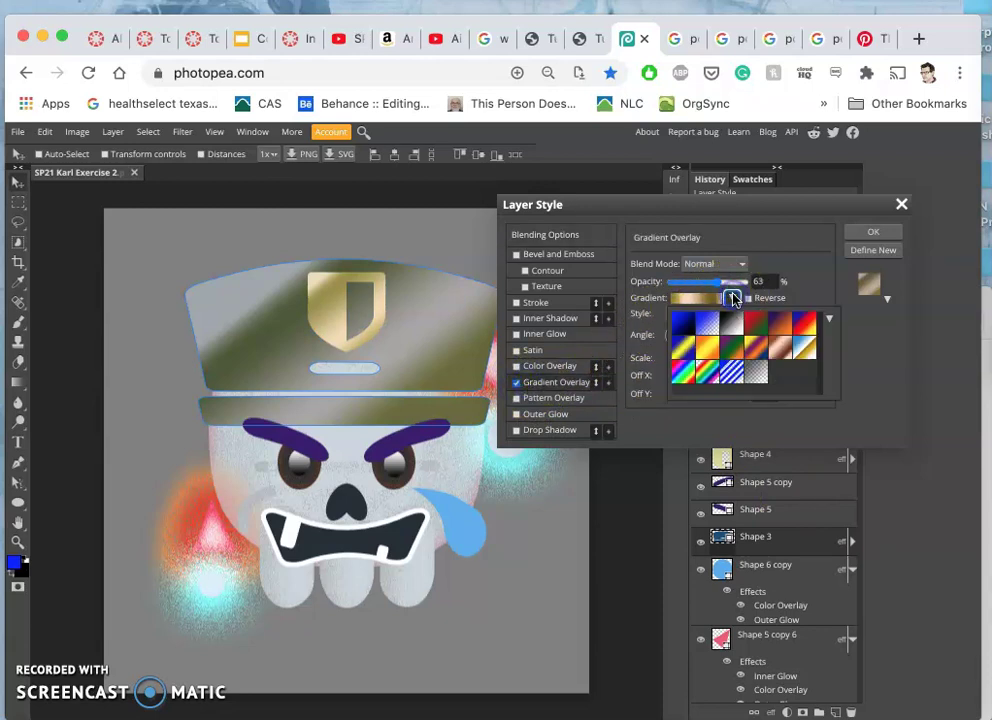
left_click(687, 333)
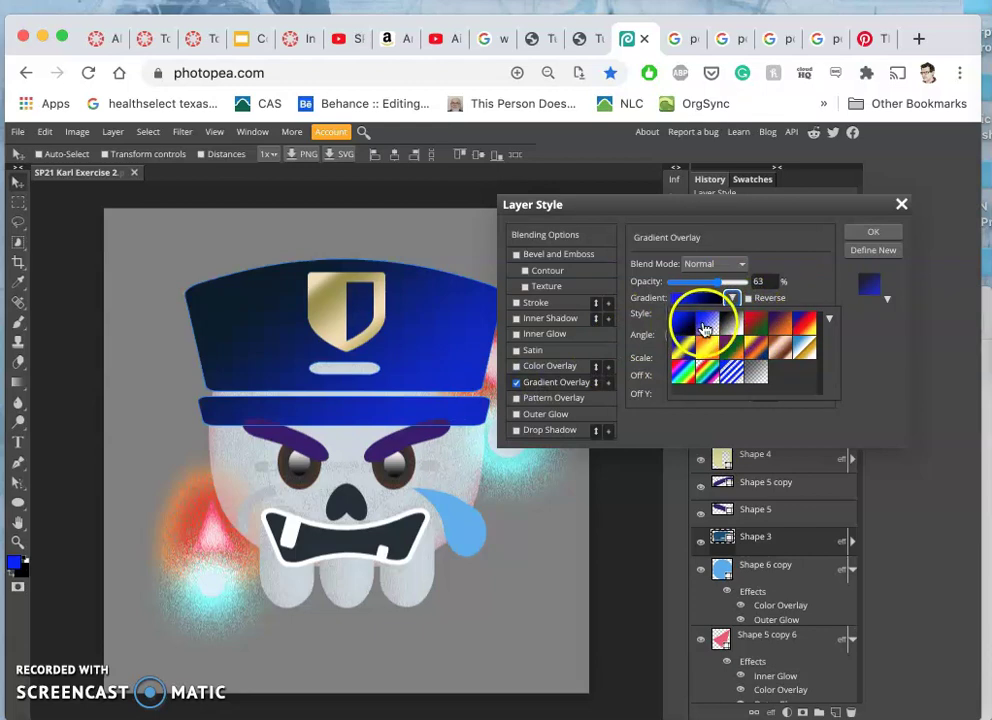
left_click_drag(721, 287, 682, 283)
left_click(731, 263)
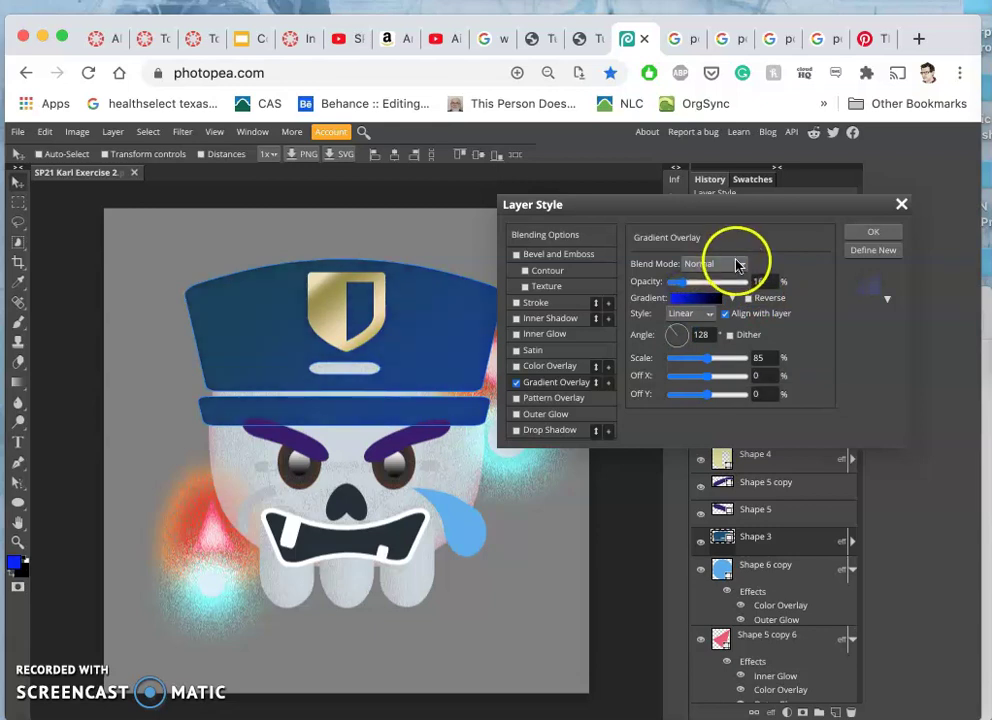
left_click(731, 268)
key("Down")
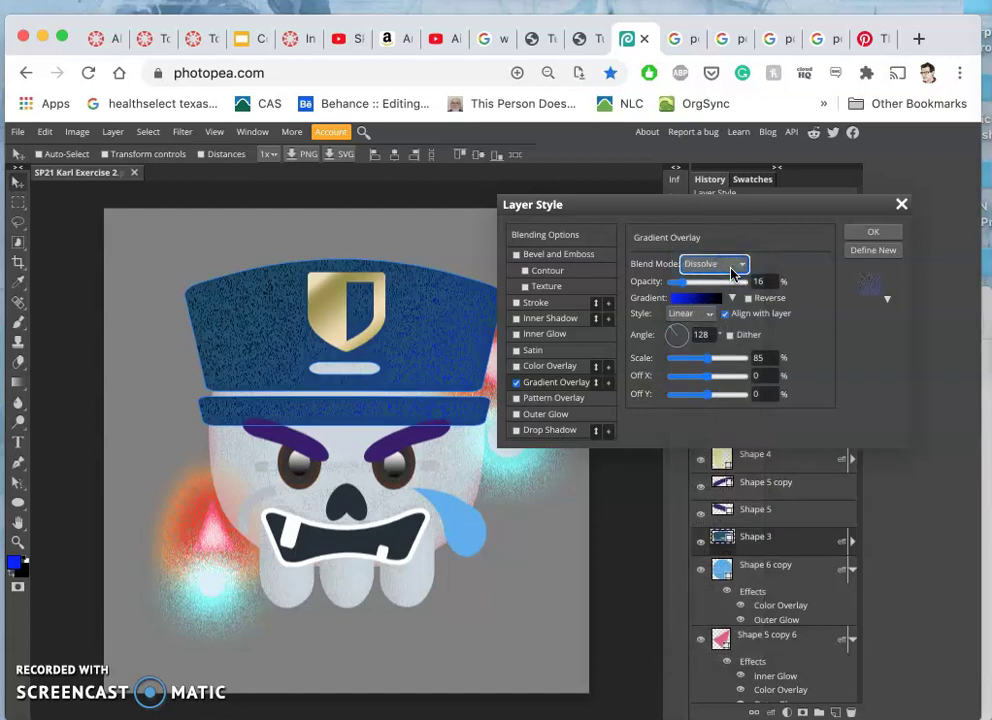
- Apply the cap's gradient overlay style, then reopen its Layer Style settings
left_click(876, 234)
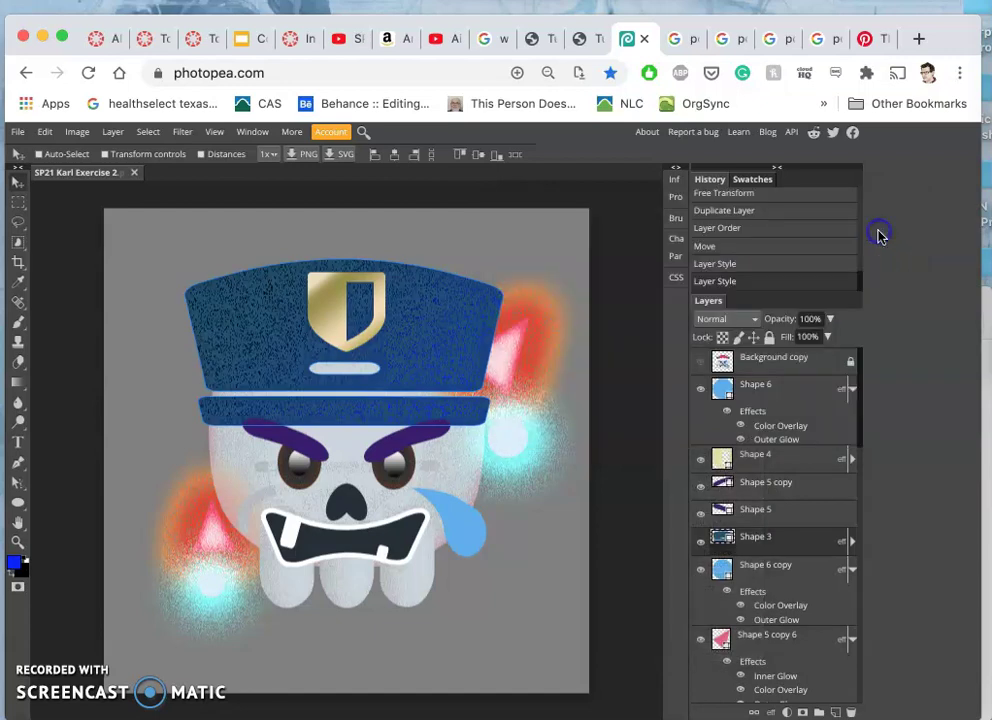
left_click(701, 362)
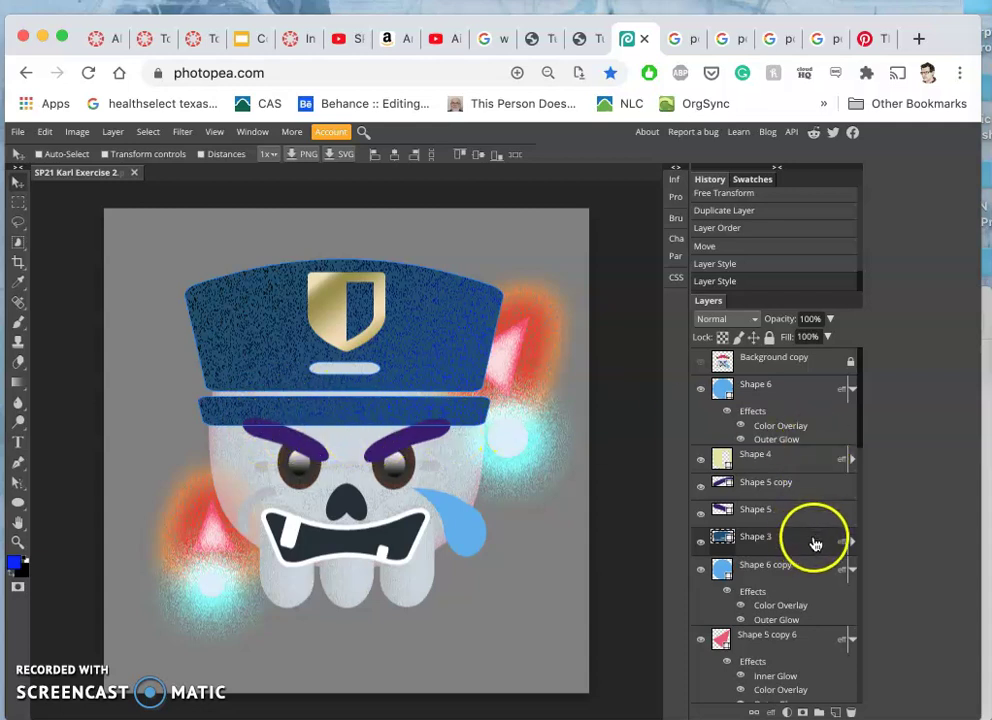
left_click(852, 541)
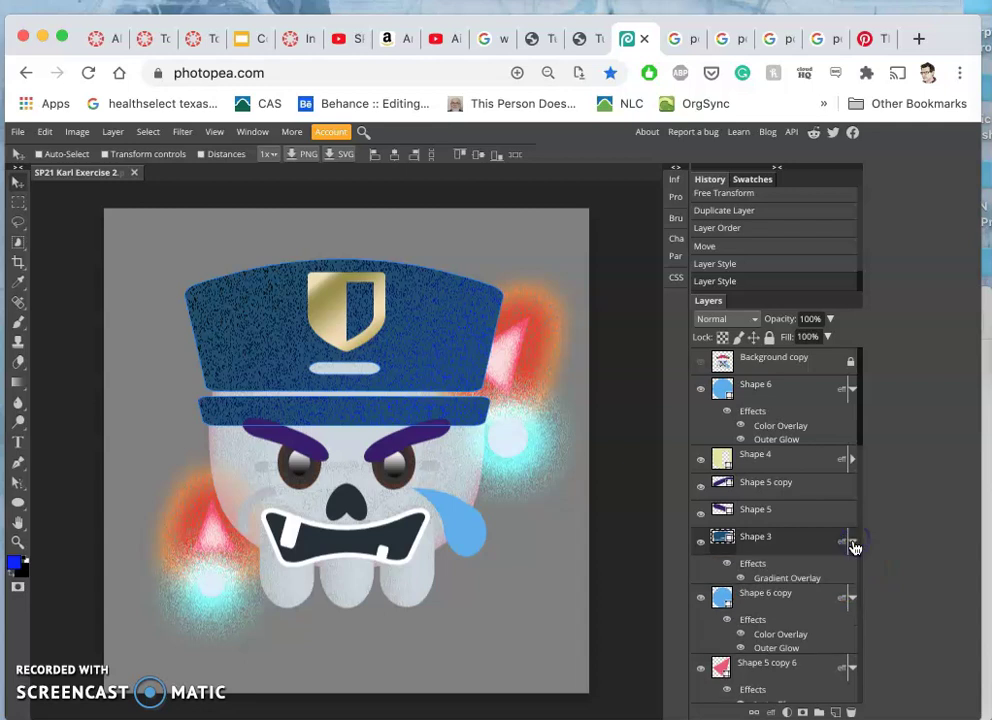
double_click(752, 567)
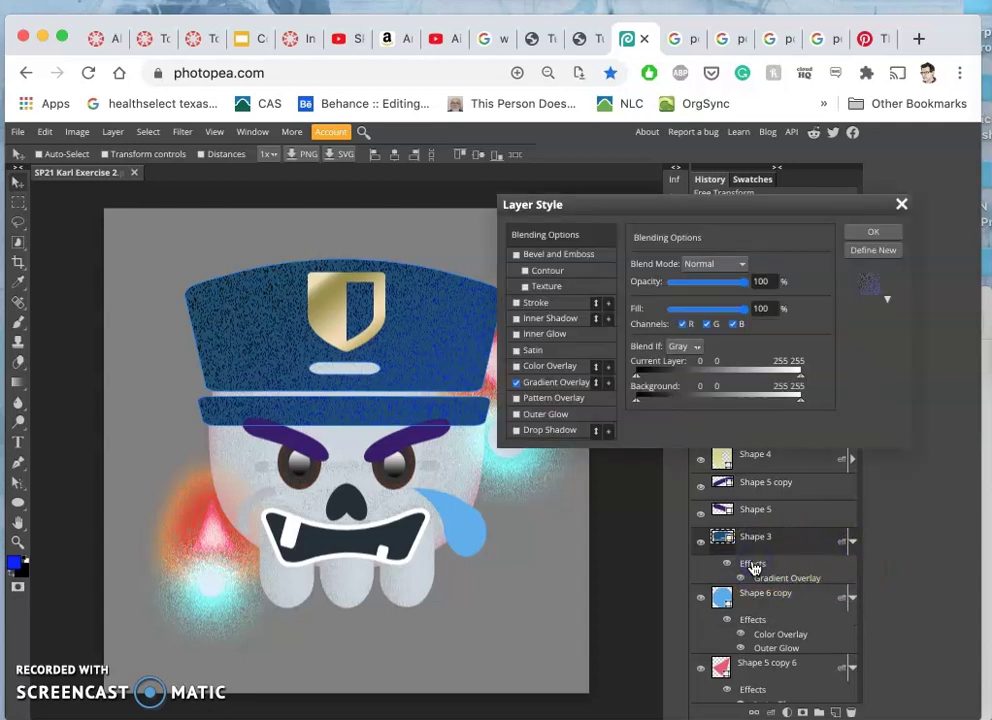
- Enable a drop shadow on the cap cast straight down at 90°
left_click(516, 431)
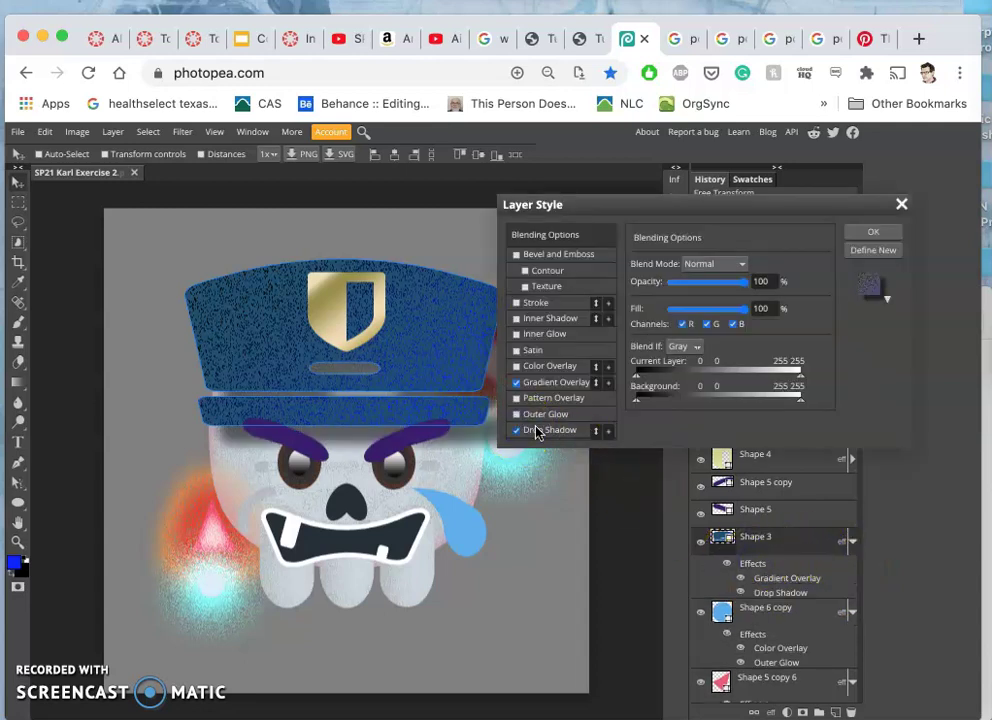
left_click(538, 431)
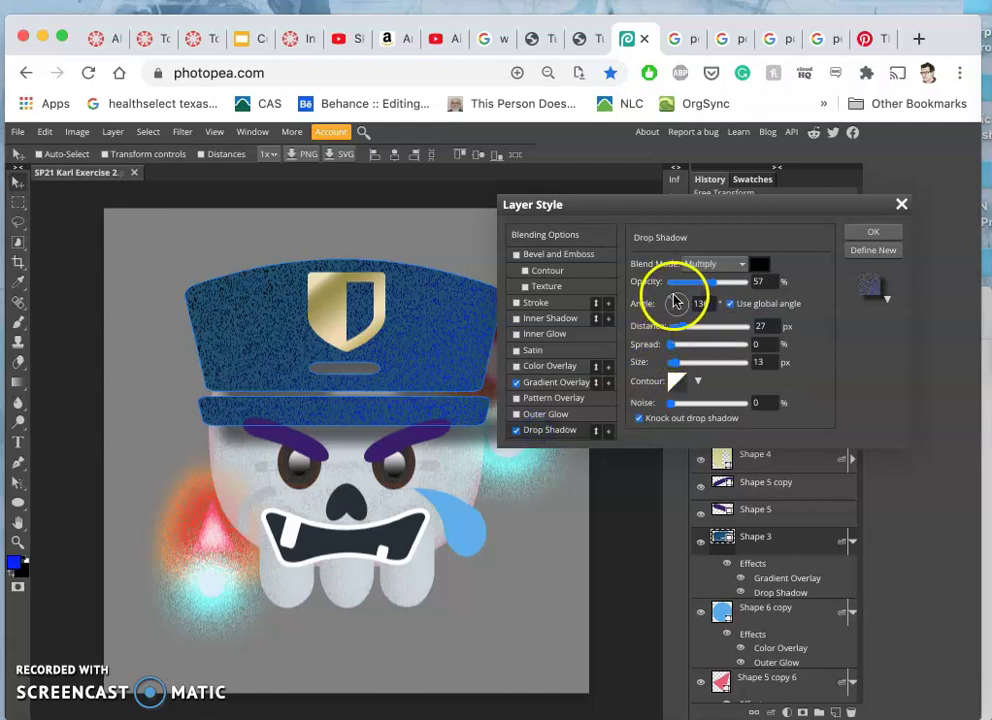
mouse_move(677, 298)
left_mouse_down()
mouse_move(705, 305)
mouse_move(678, 298)
left_mouse_up()
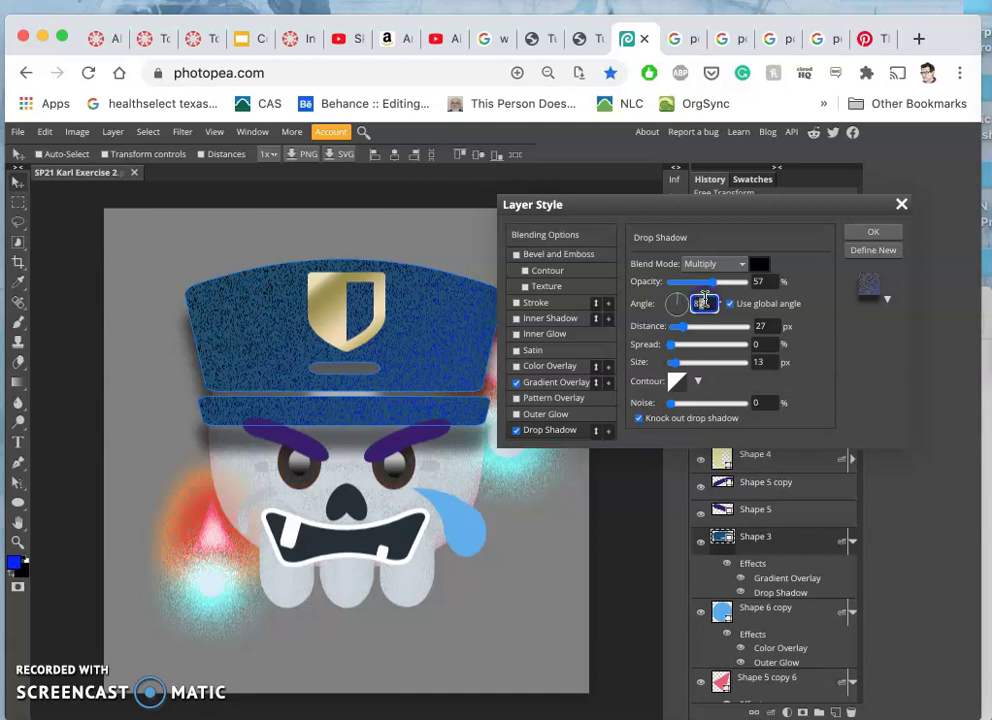
type("88")
left_click(816, 340)
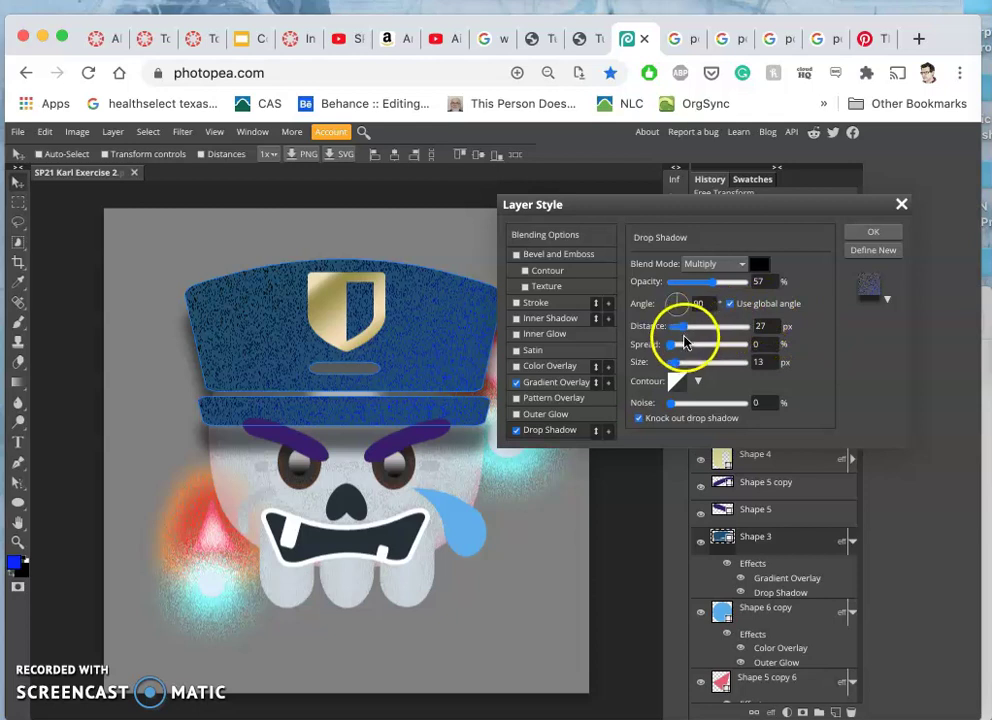
- Set the shadow to Multiply at 41% opacity with 62% noise and 0 px size
left_click(702, 283)
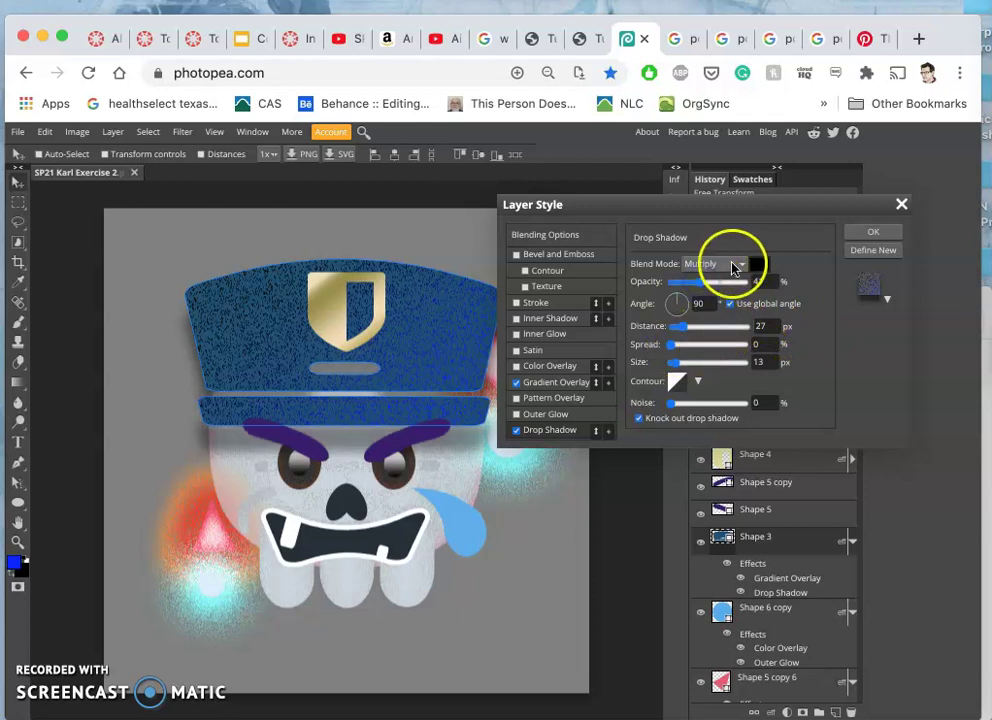
left_click(735, 265)
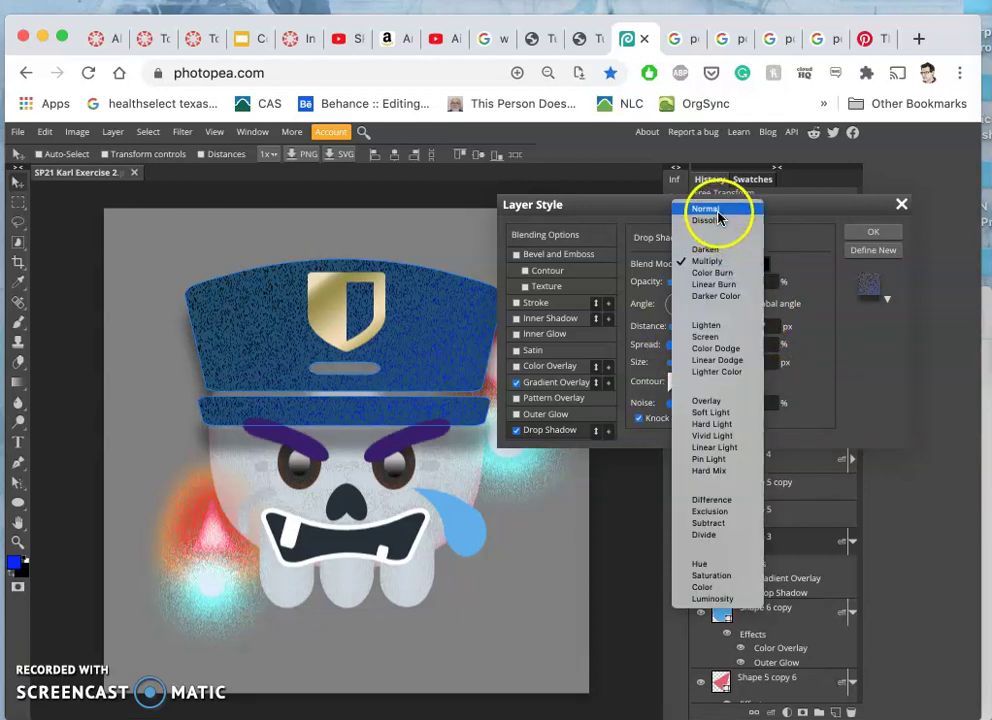
left_click(790, 228)
left_click_drag(671, 403, 717, 404)
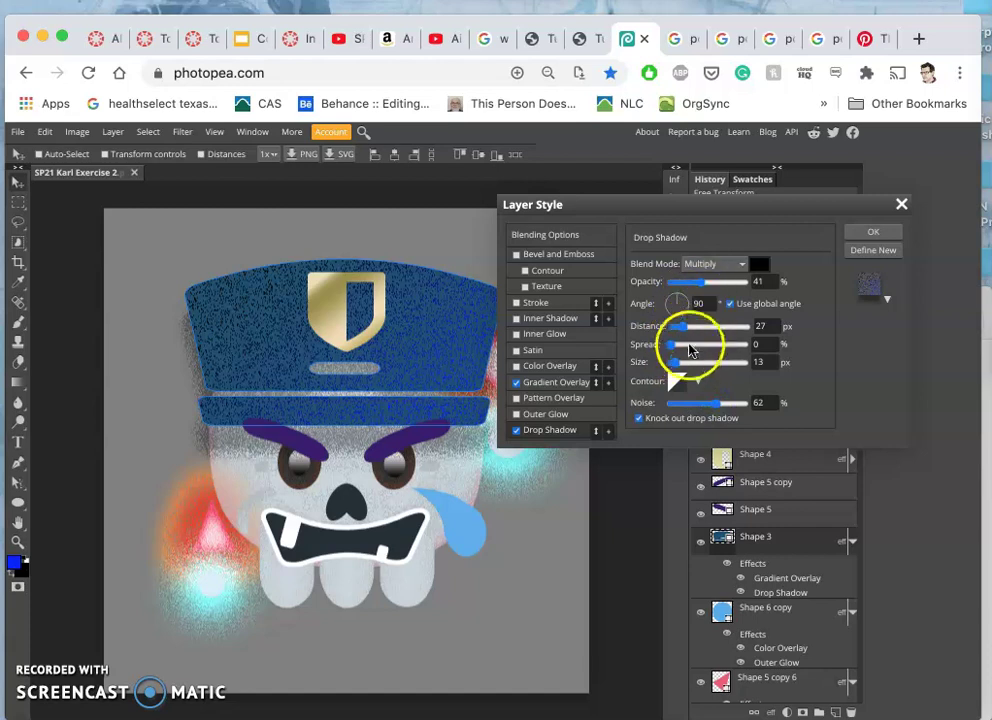
left_click_drag(678, 368, 667, 366)
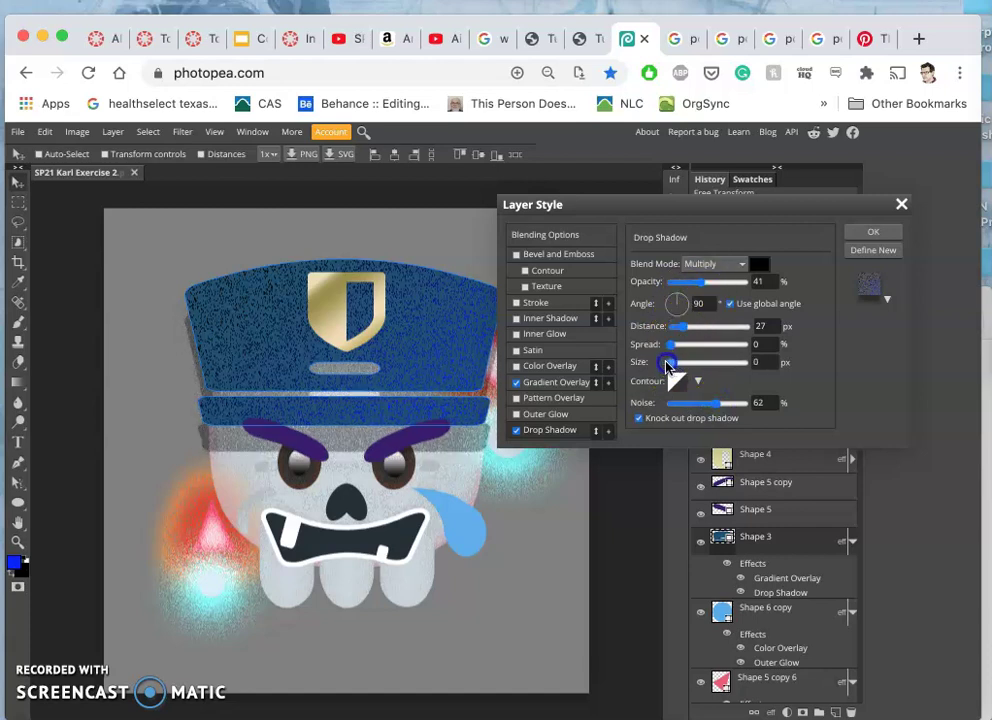